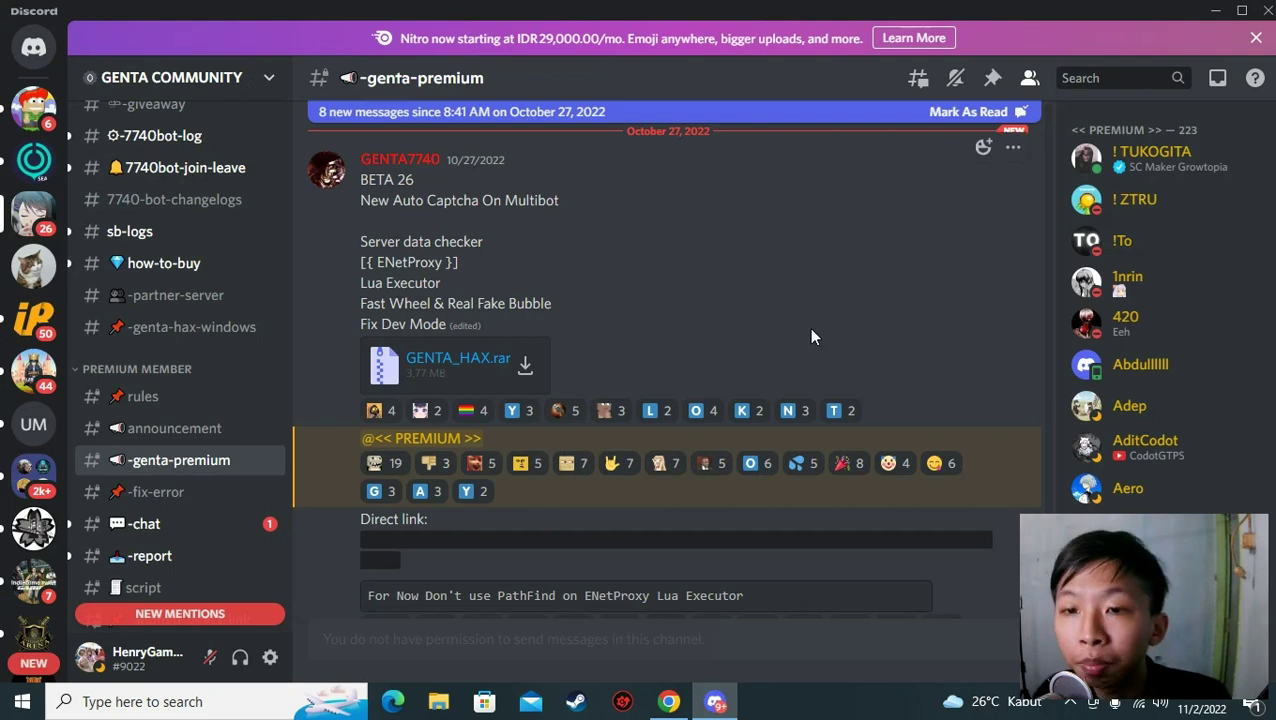
Scroll Discord to the BETA 28 post announcing 4.07 support, then minimise Discord to show the desktop.
scroll(806, 340, down, 8)
scroll(806, 345, up, 4)
scroll(807, 350, down, 4)
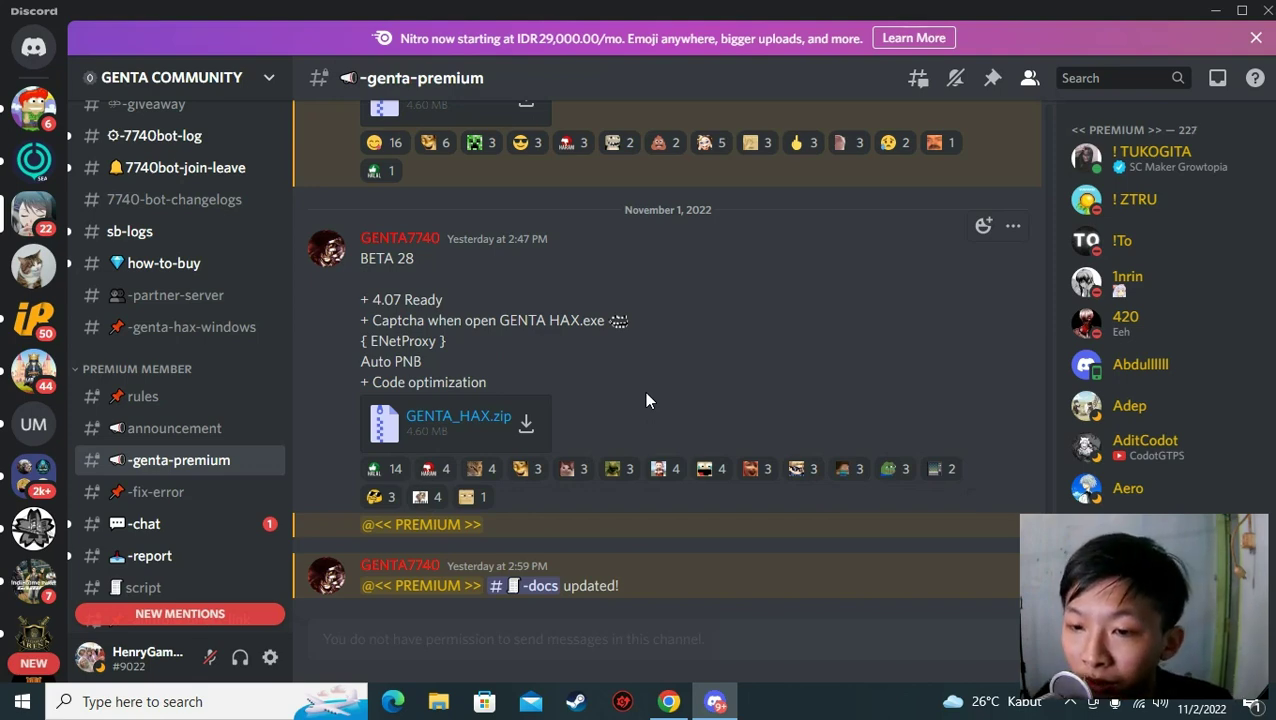
key(super+d)
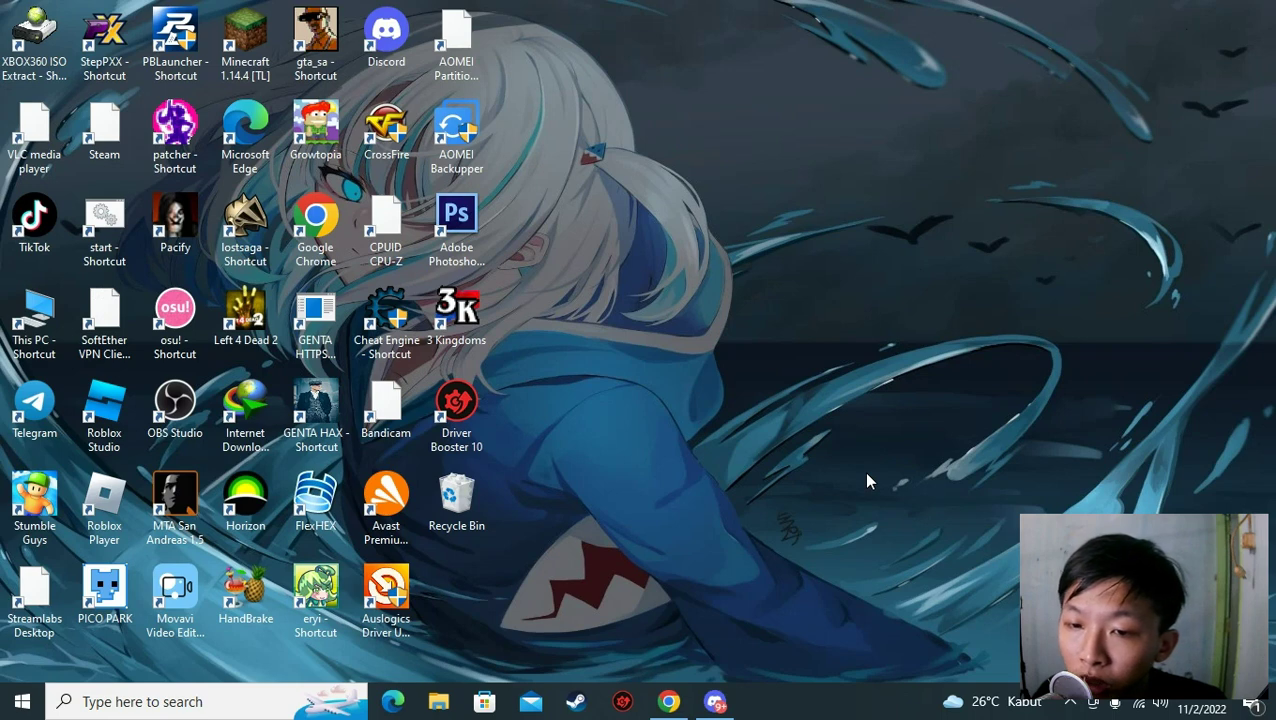
Briefly reread the BETA 28 notes in Discord, then hide Discord again.
click(316, 415)
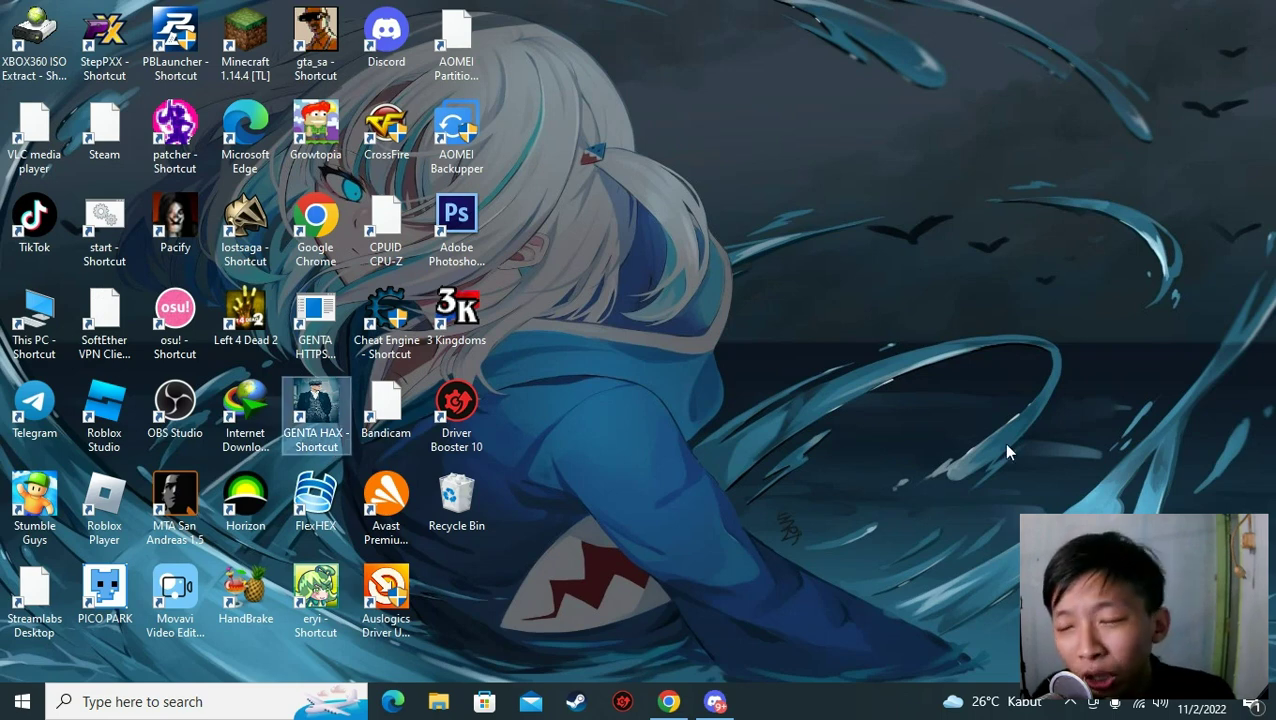
click(1007, 452)
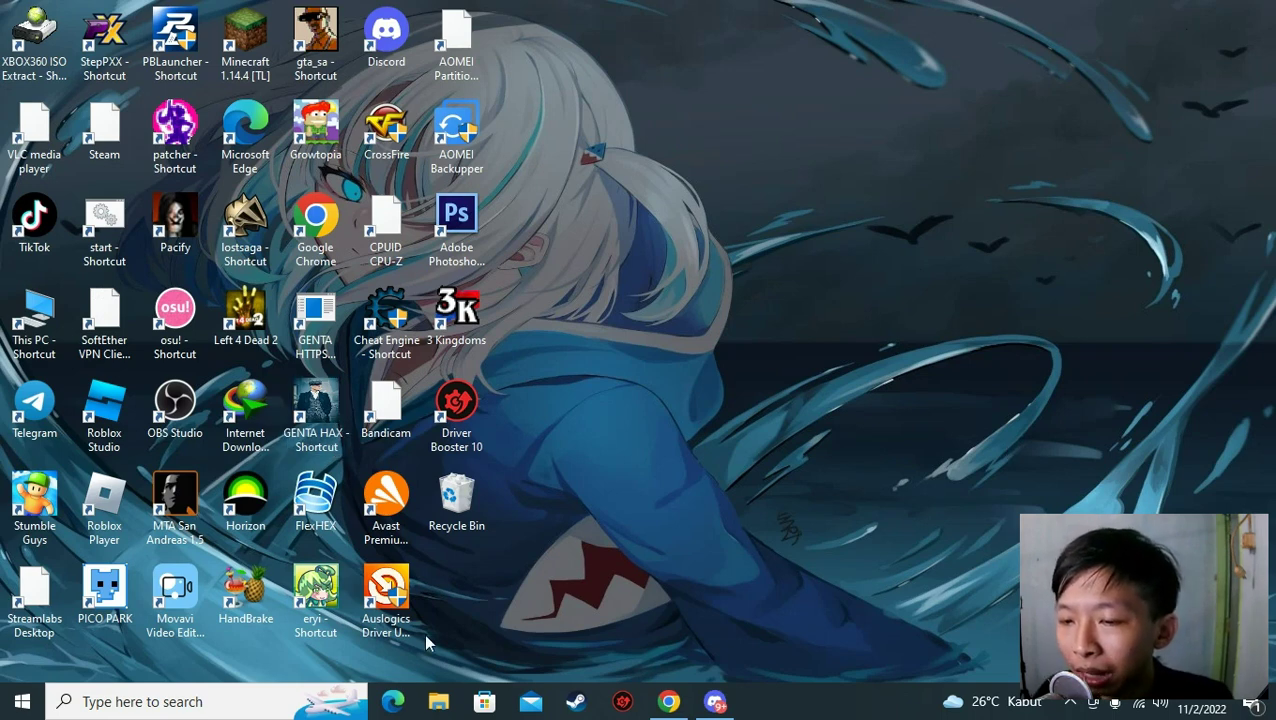
click(714, 701)
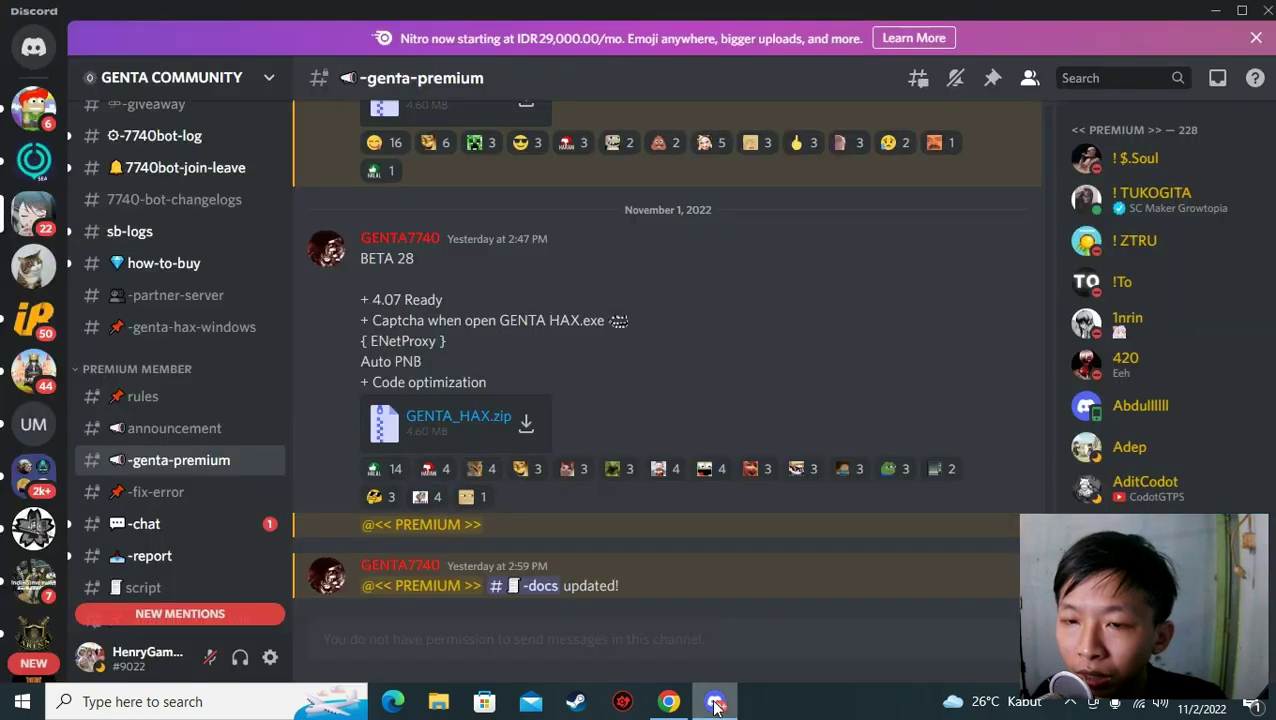
double_click(480, 321)
click(487, 345)
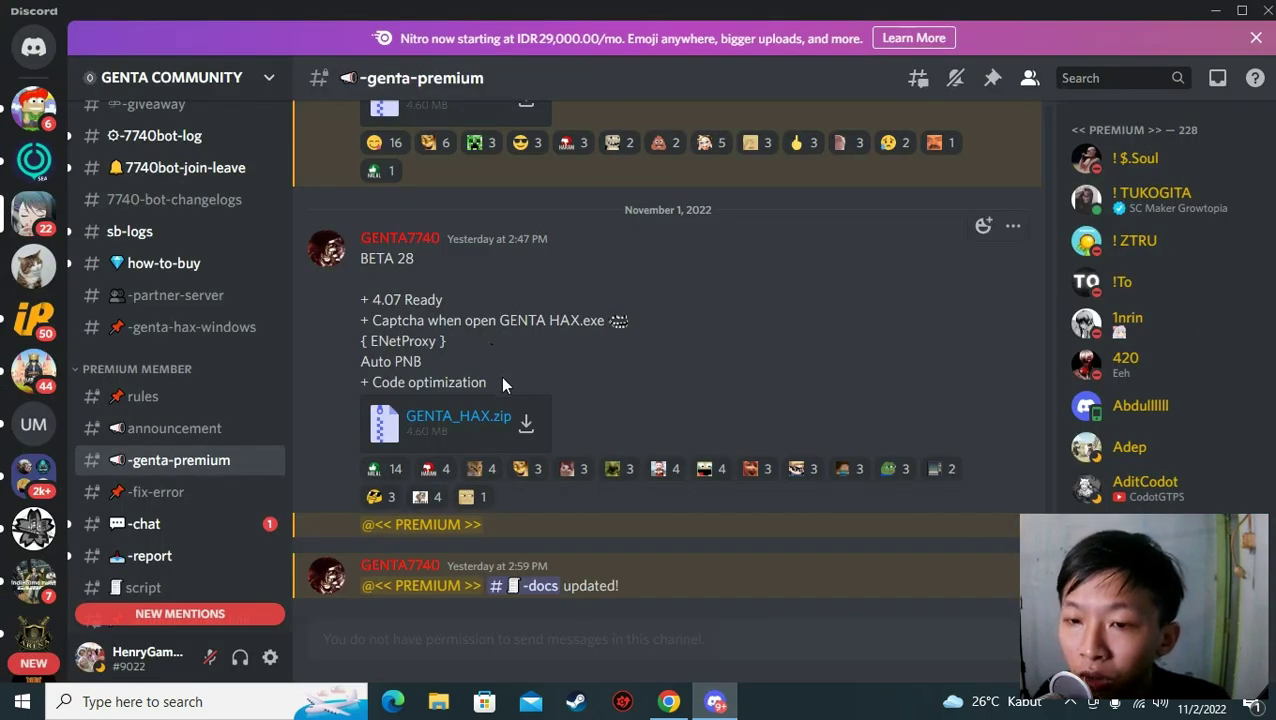
click(1213, 11)
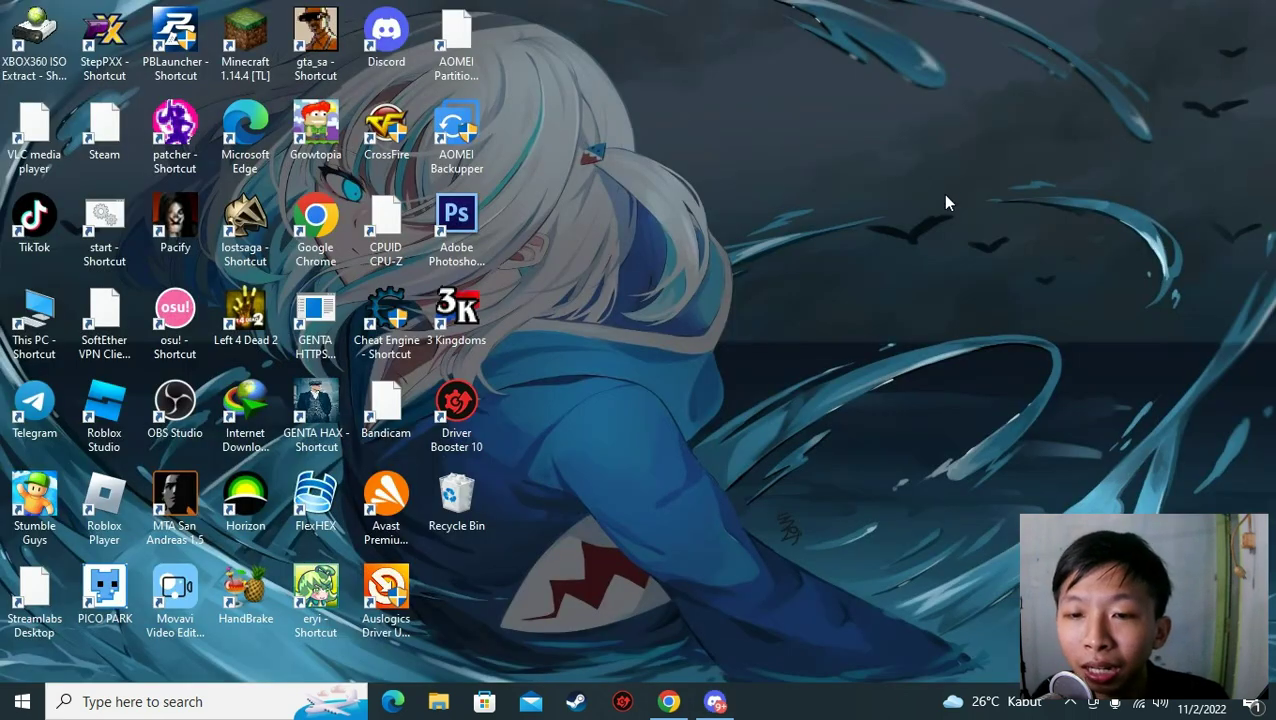
Run the old GENTA HAX shortcut as administrator and delete it because its target is missing.
right_click(337, 413)
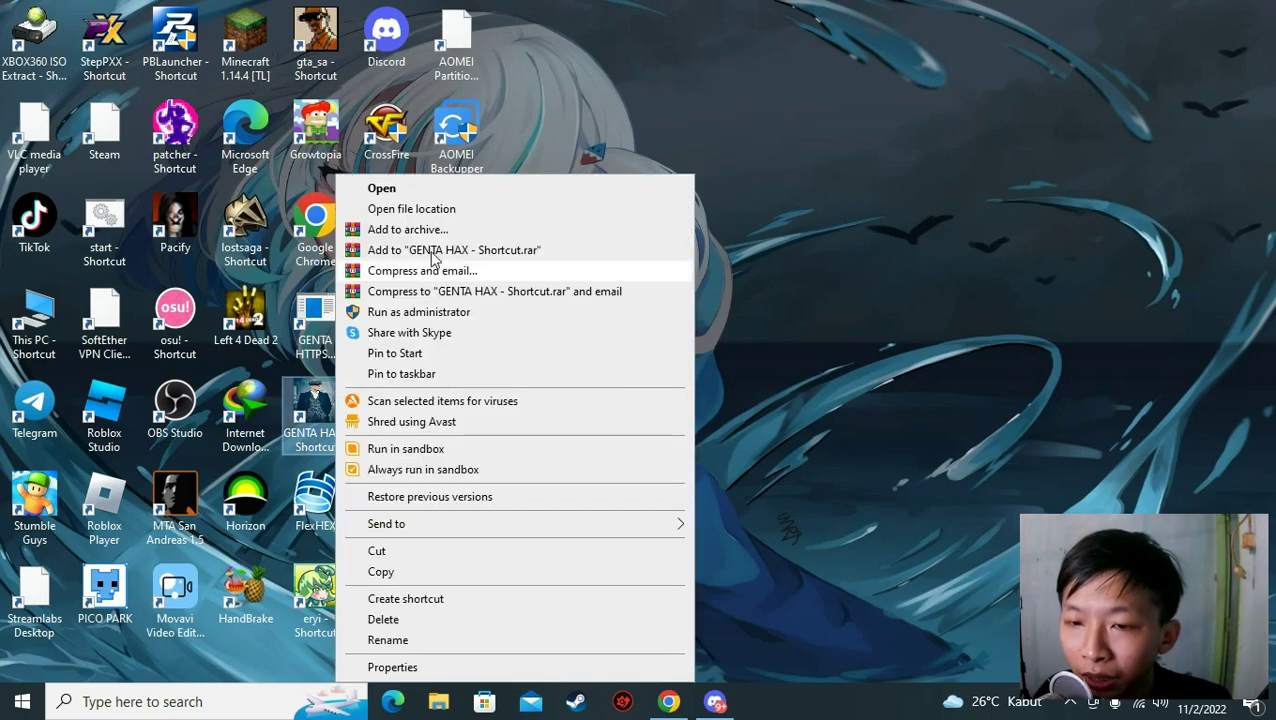
click(406, 313)
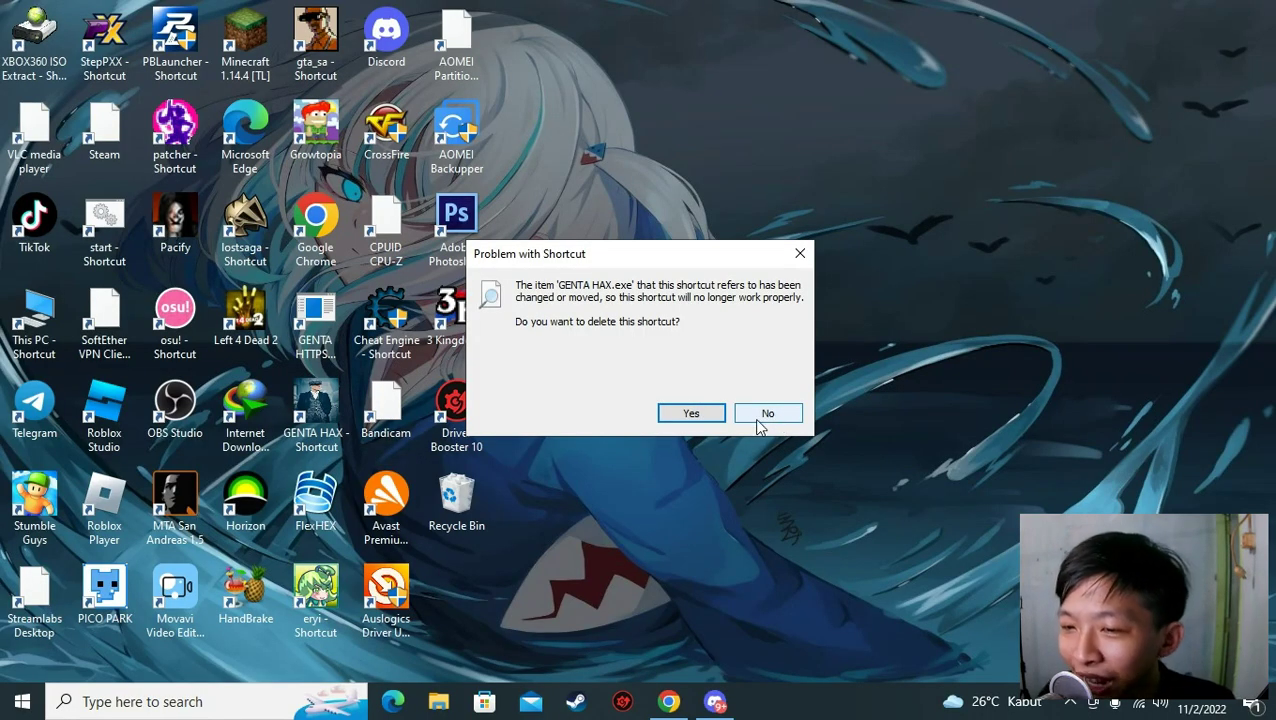
click(690, 413)
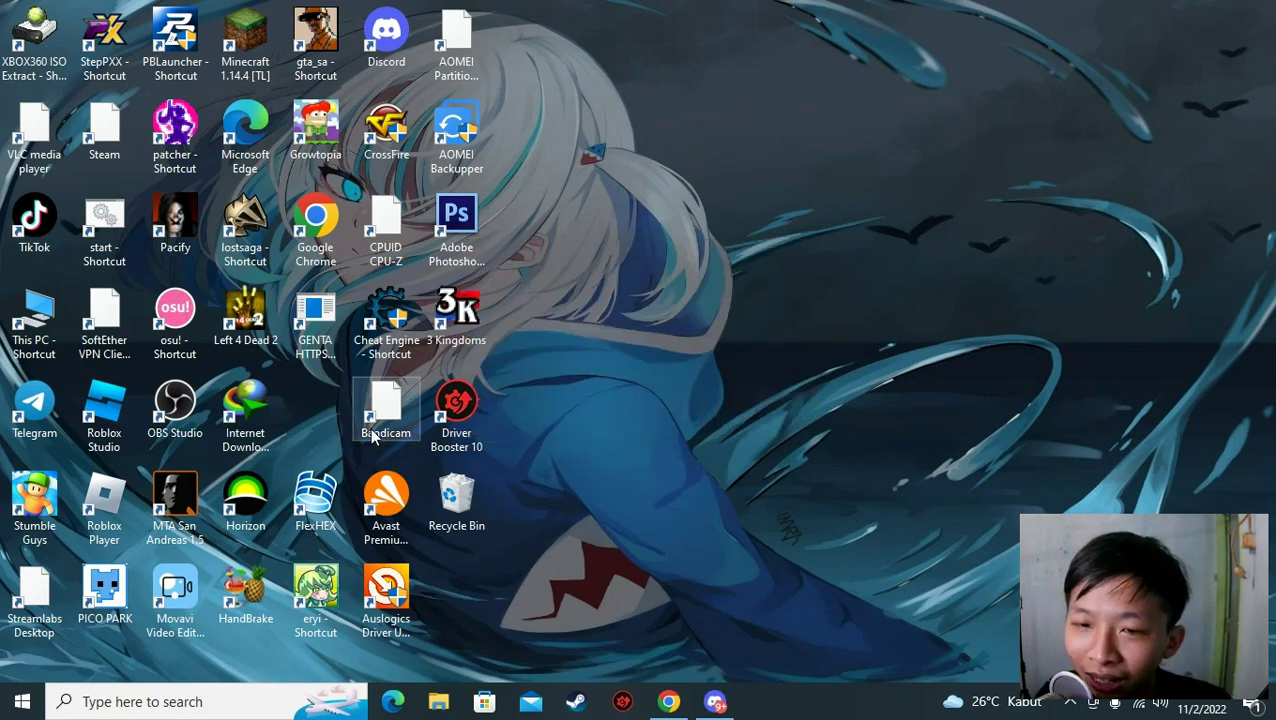
Delete the GENTA HTTPS shortcut from the desktop.
right_click(325, 360)
click(604, 355)
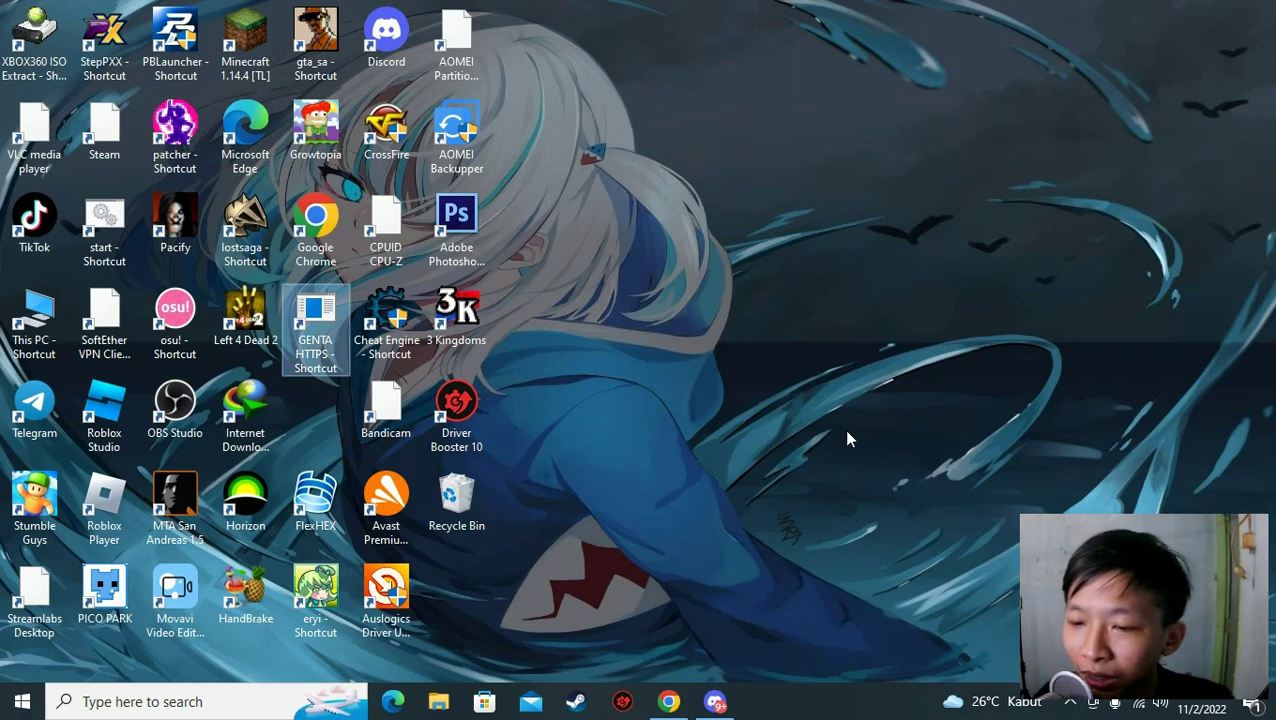
key(Delete)
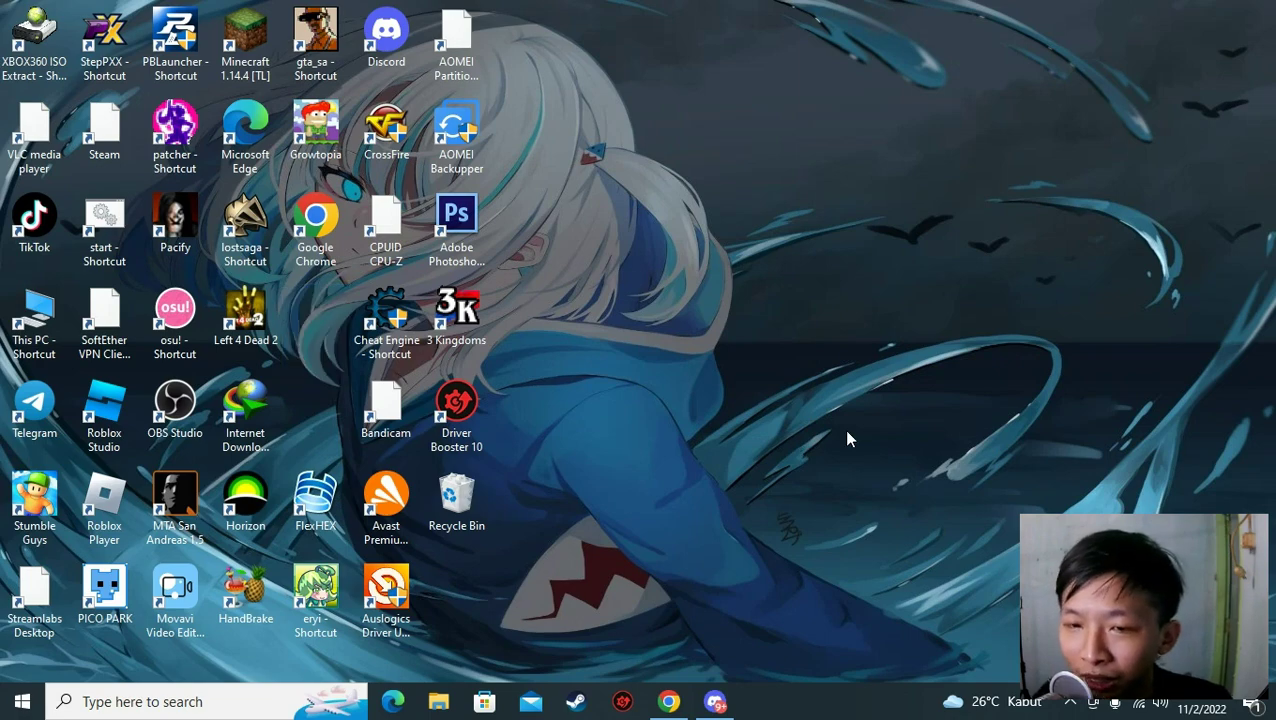
Sort the desktop icons by name.
right_click(642, 343)
mouse_move(717, 371)
click(952, 378)
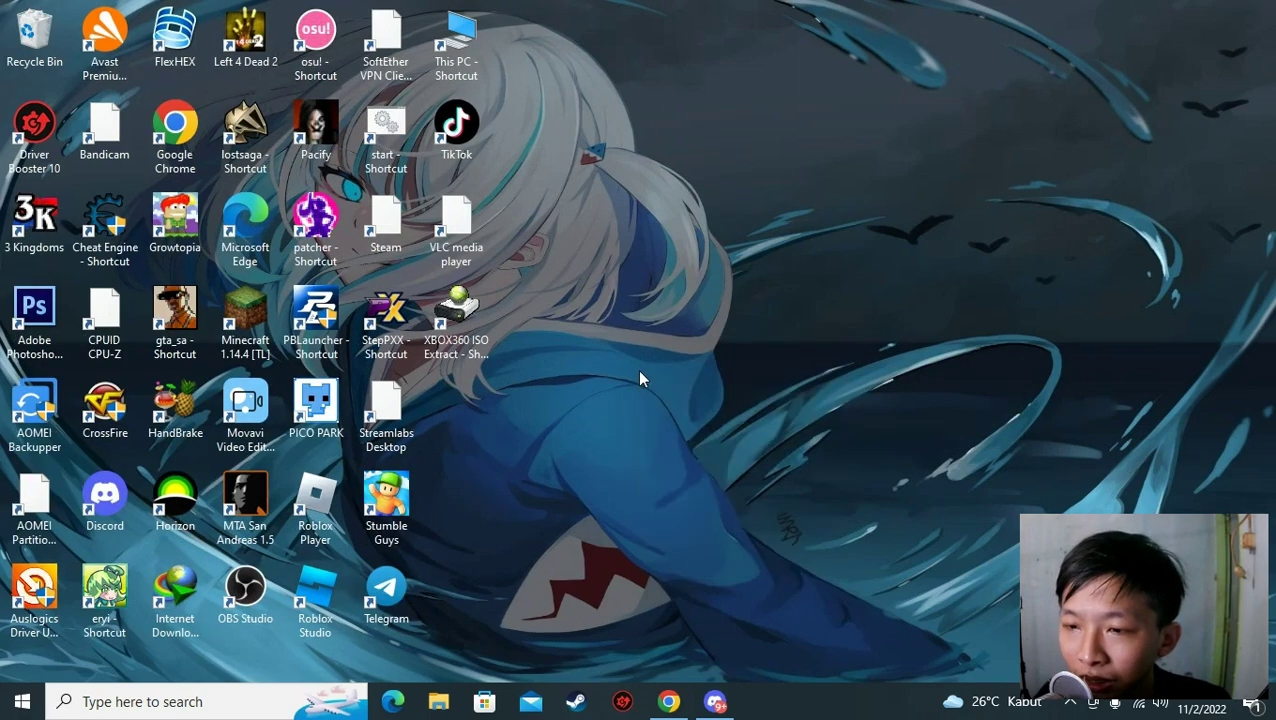
right_click(637, 369)
click(722, 414)
Empty the Recycle Bin permanently and open File Explorer.
right_click(450, 300)
click(550, 333)
click(715, 365)
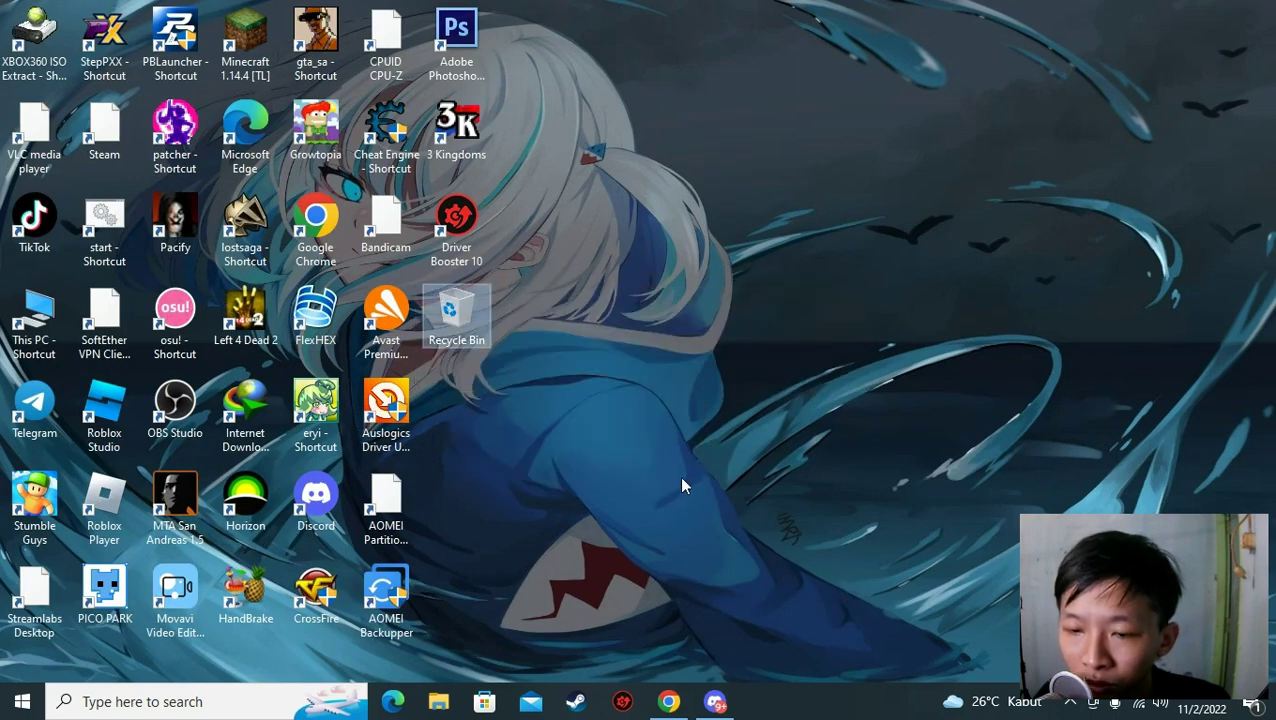
key(super+e)
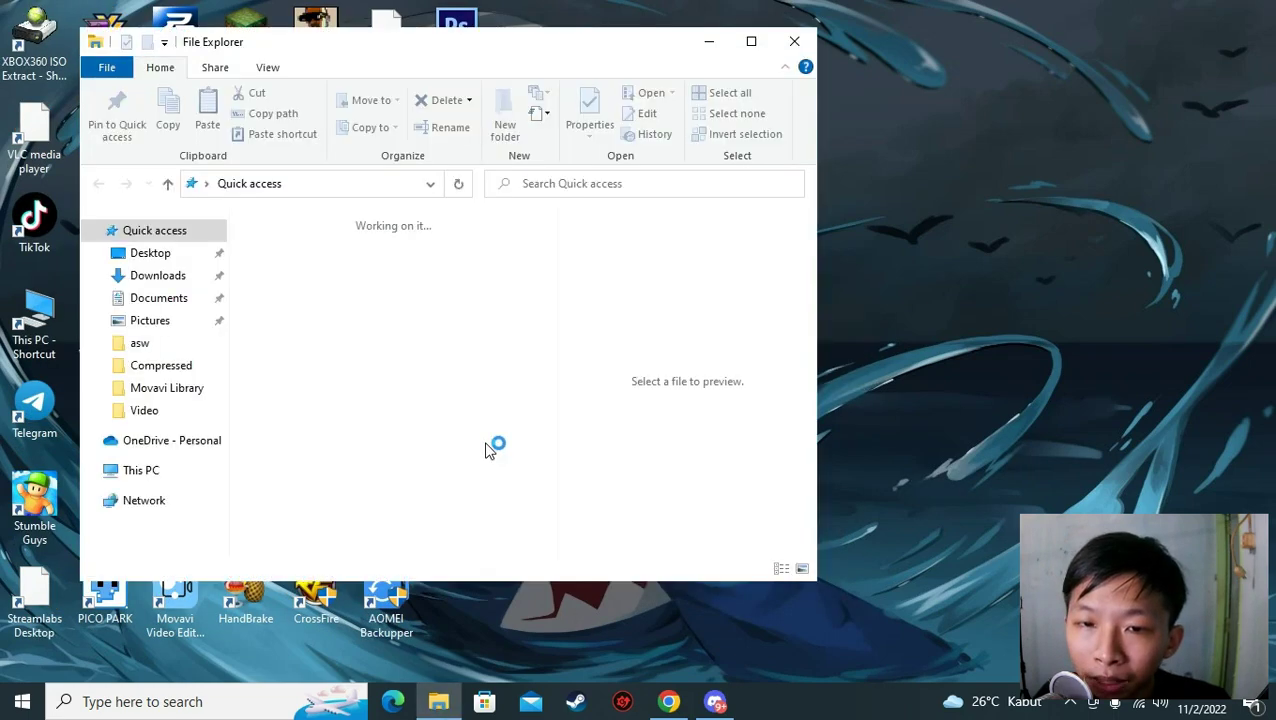
Extract GENTA_HAX.zip from Downloads > Compressed in place, replacing all existing files.
click(160, 276)
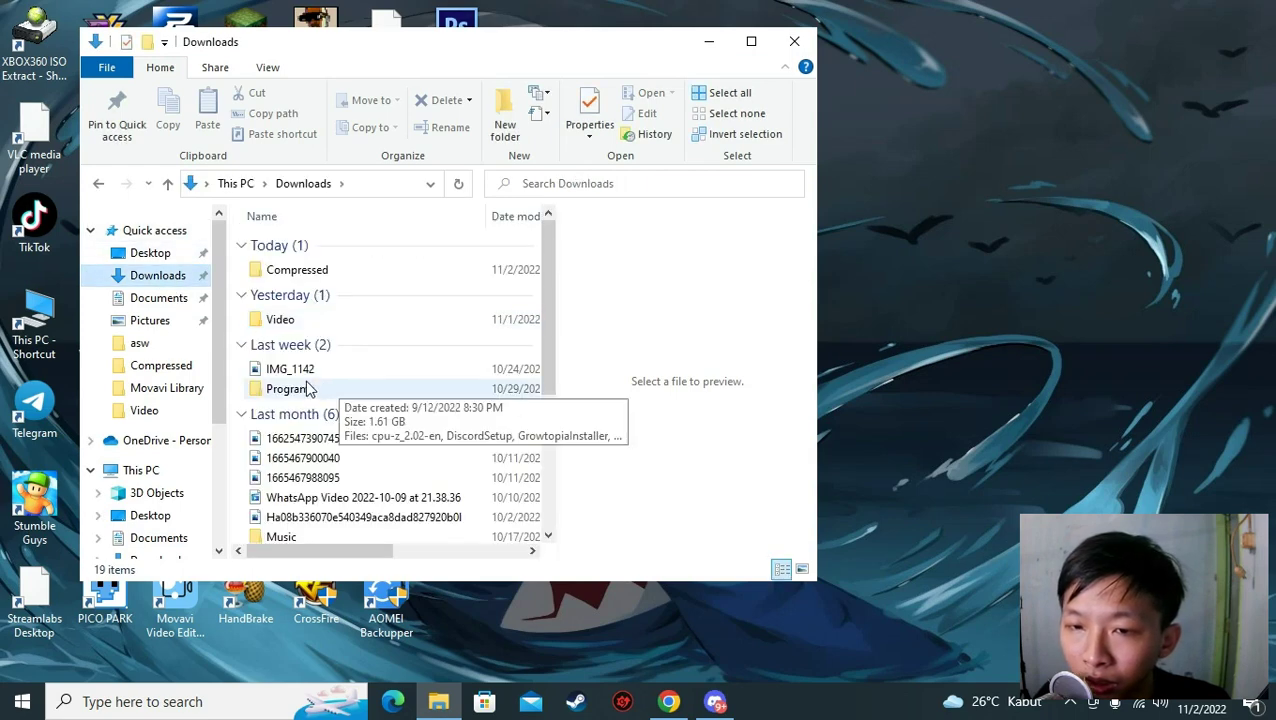
double_click(305, 276)
double_click(300, 302)
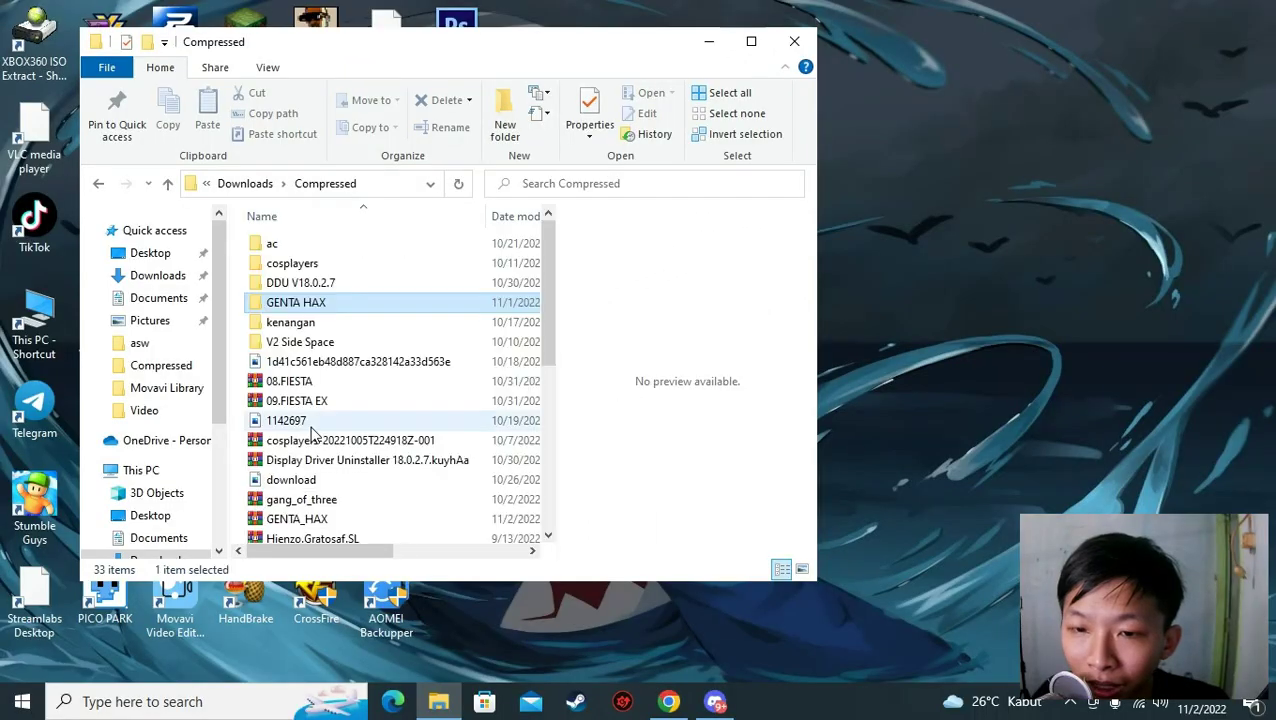
scroll(315, 410, down, 1)
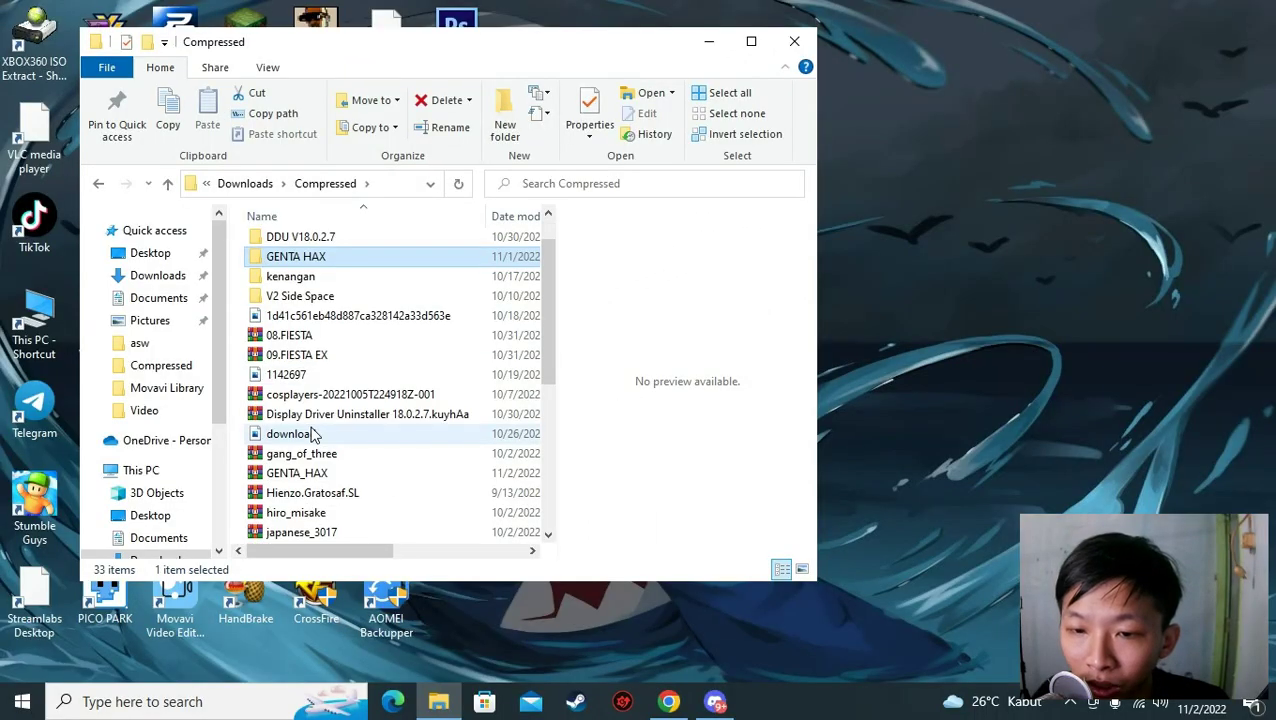
click(305, 476)
right_click(305, 476)
click(390, 148)
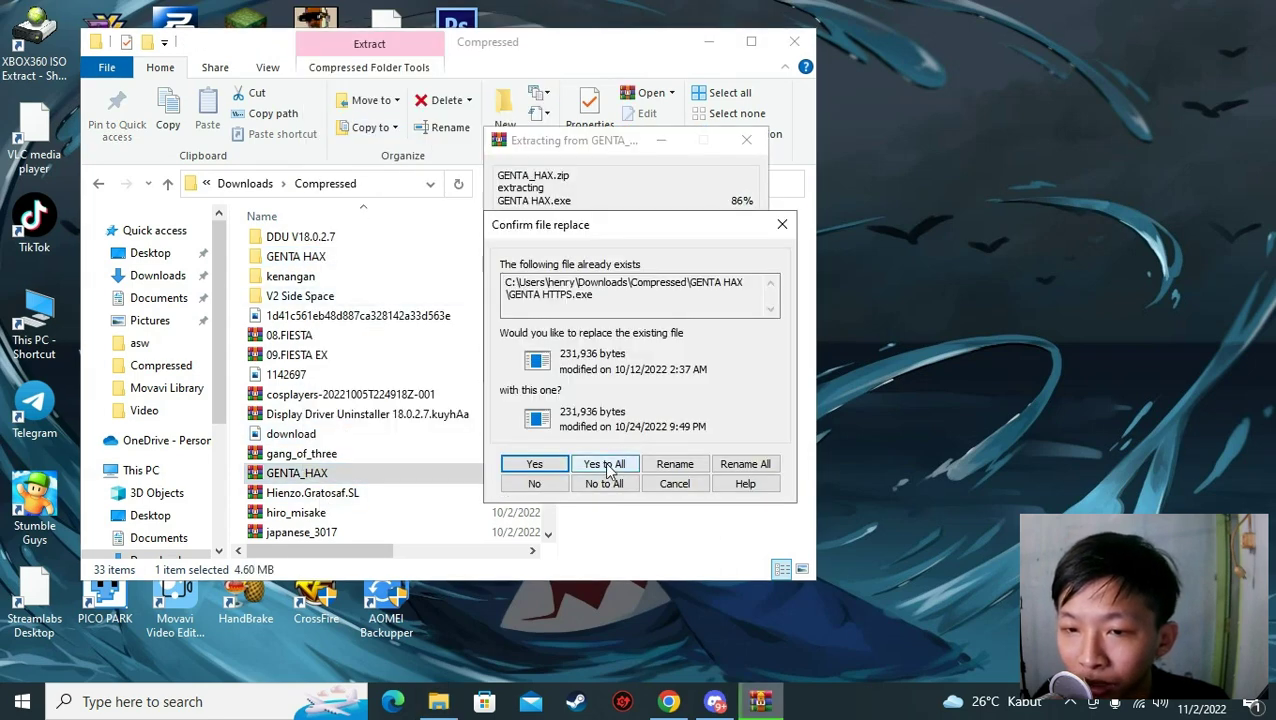
click(604, 463)
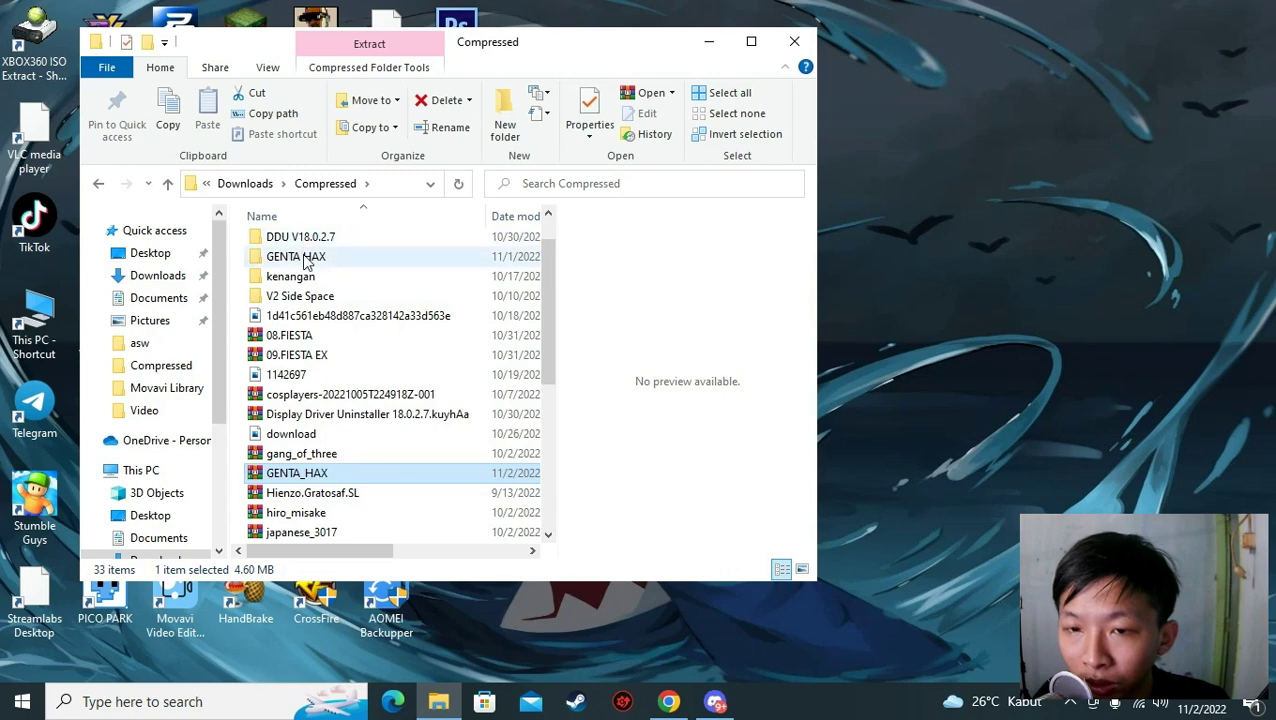
Send the updated GENTA HAX executable to the desktop as a shortcut and close Explorer.
double_click(283, 260)
double_click(285, 262)
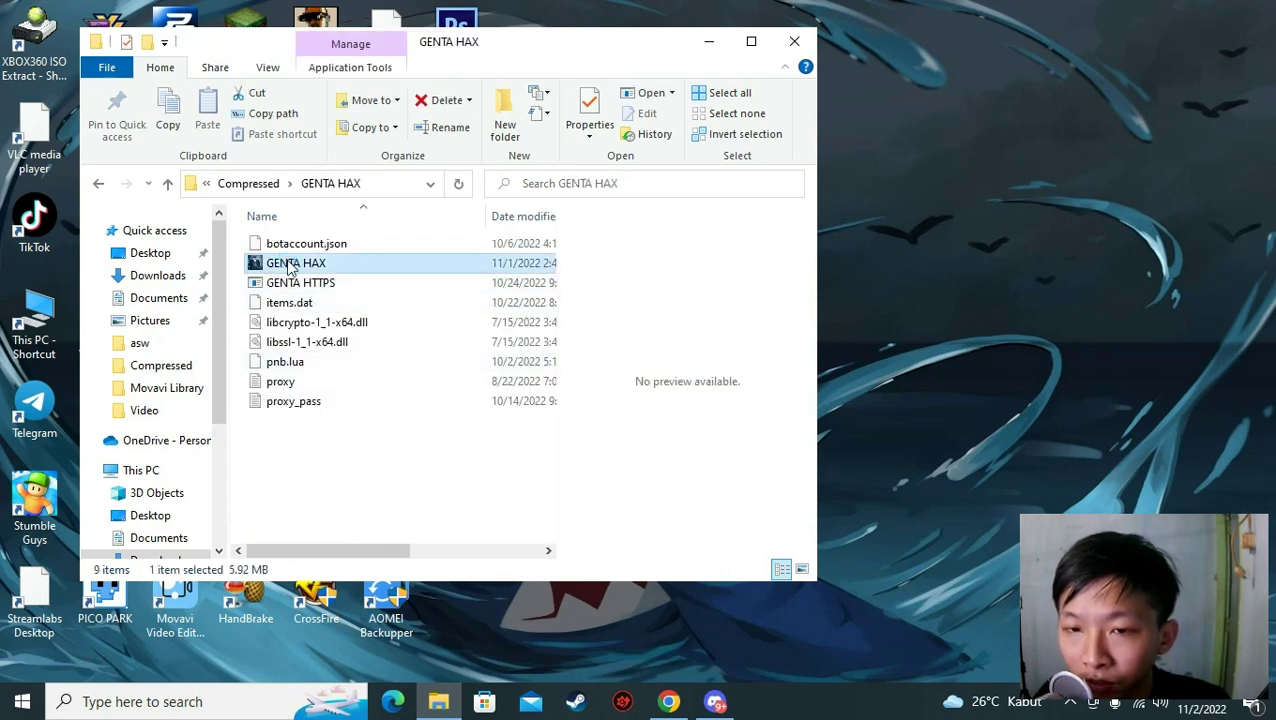
right_click(290, 268)
mouse_move(353, 524)
click(700, 567)
click(794, 41)
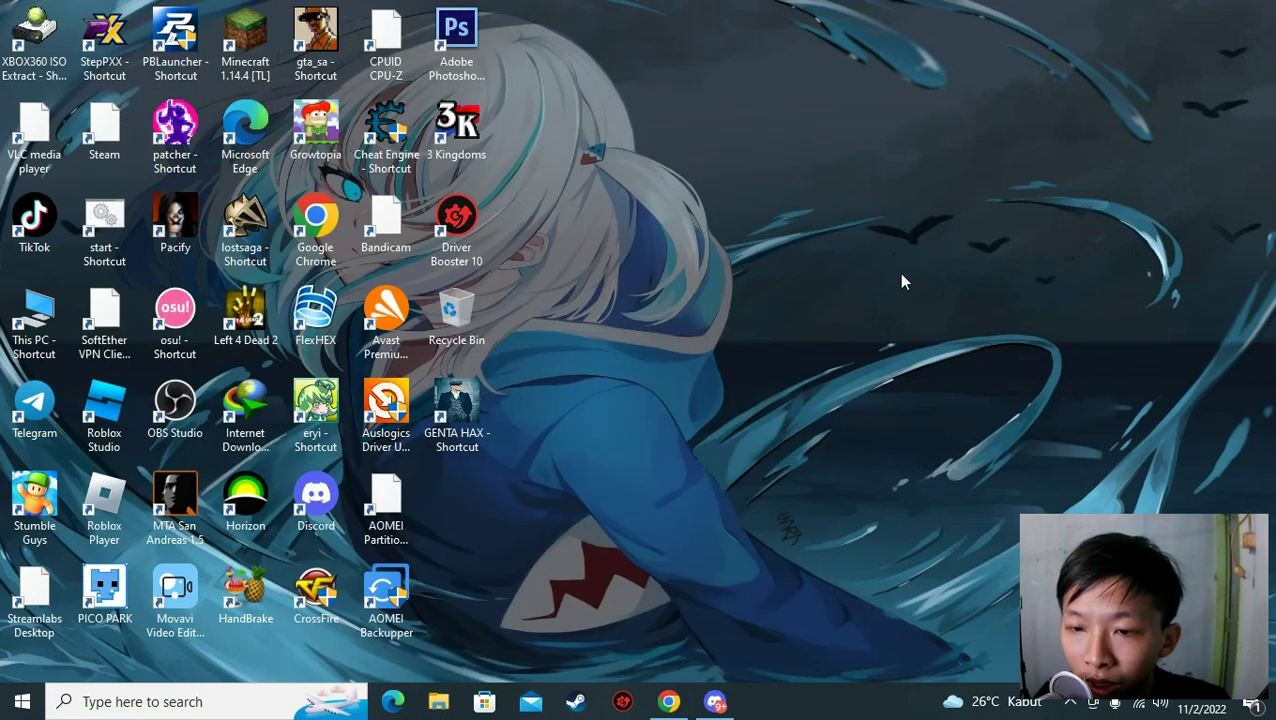
Run the new GENTA HAX shortcut as administrator and drag its captcha window to the centre-right.
right_click(470, 422)
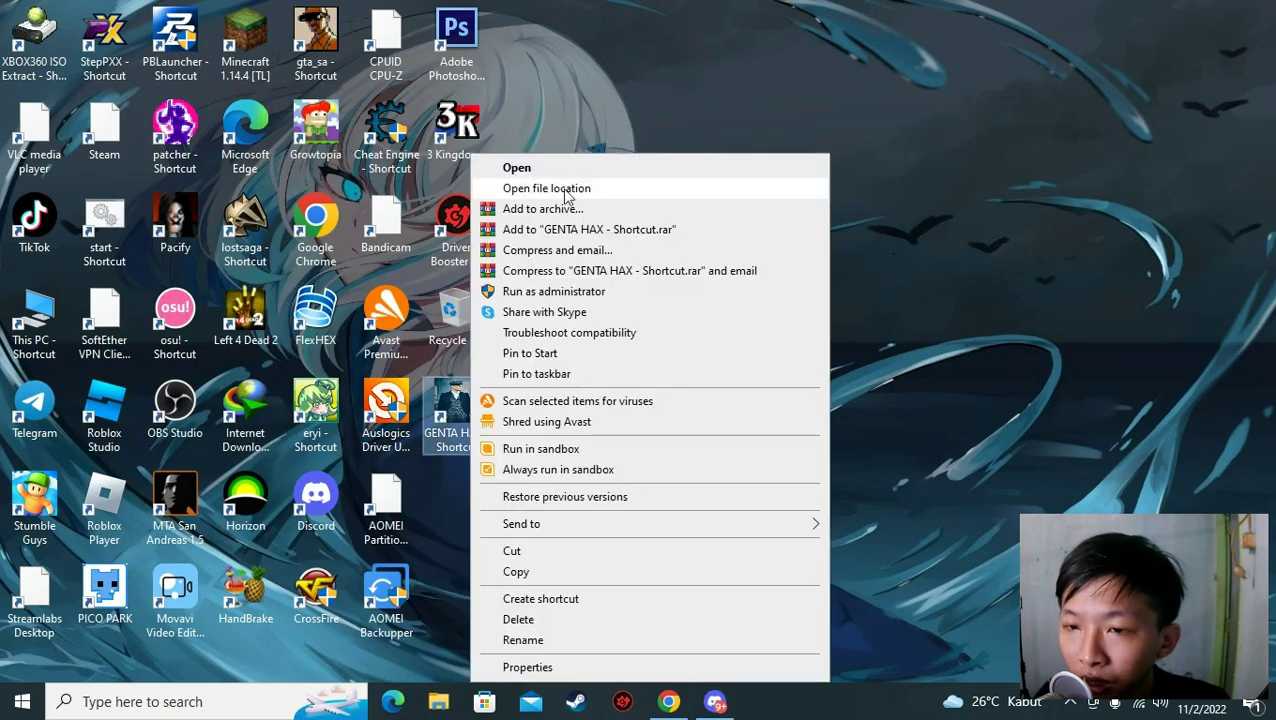
click(527, 292)
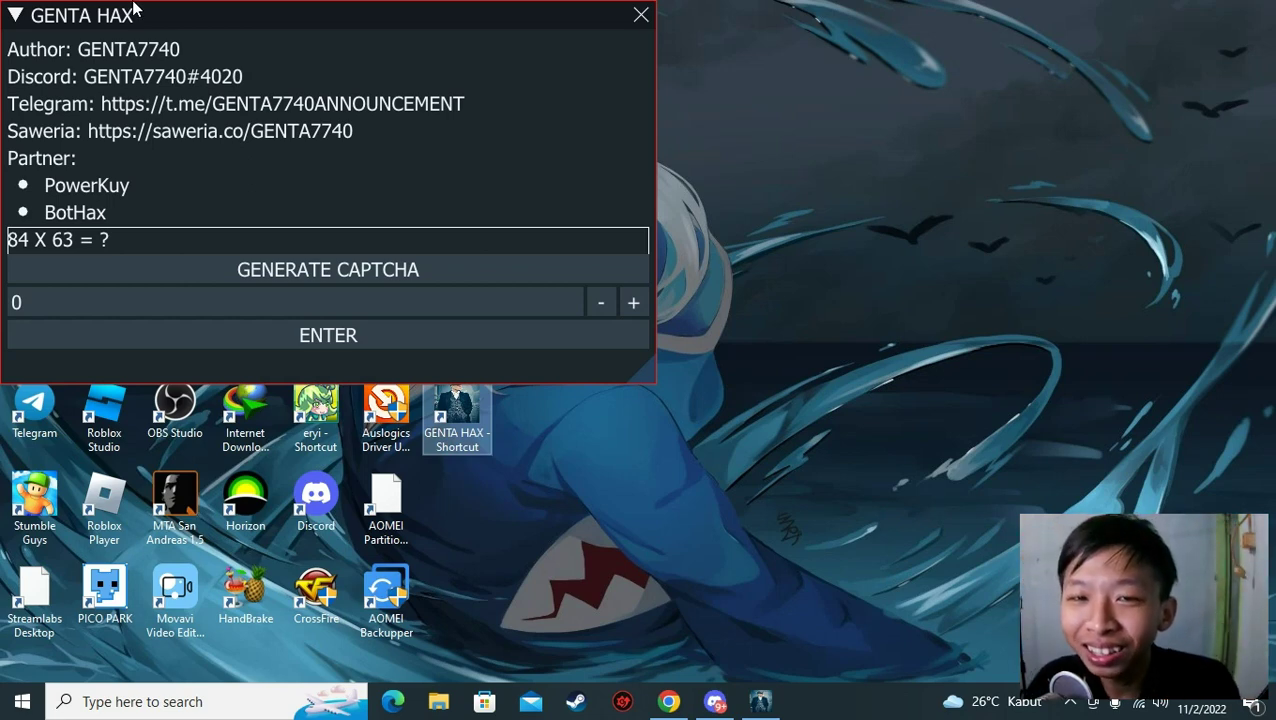
drag(162, 23, 713, 120)
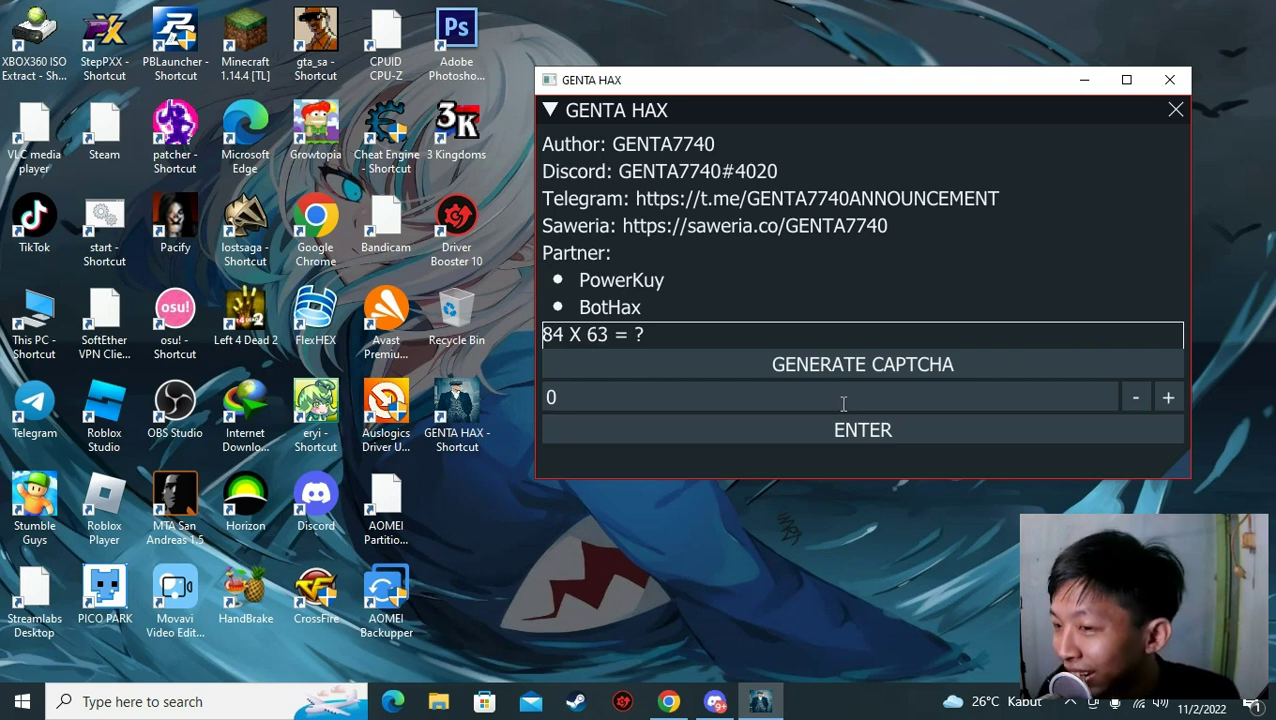
Regenerate the captcha several times, submit an answer, and dismiss the wrong-answer message.
click(863, 367)
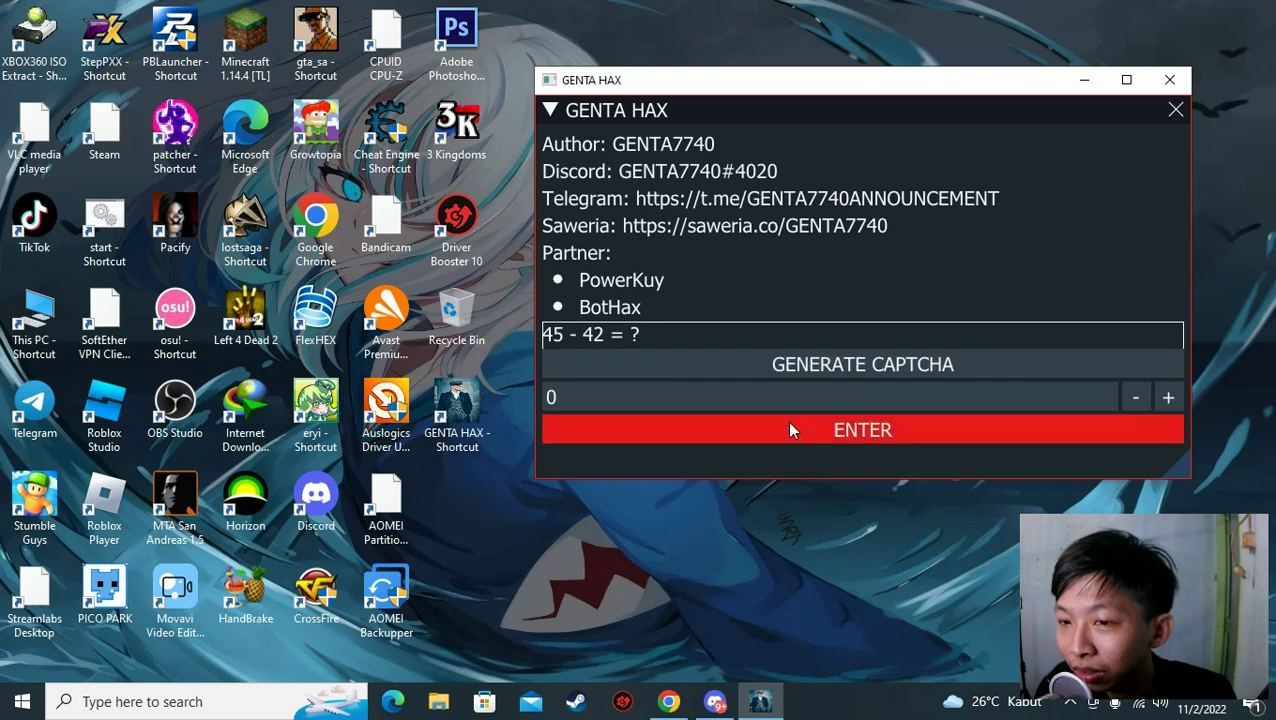
click(796, 368)
click(796, 368)
click(796, 368)
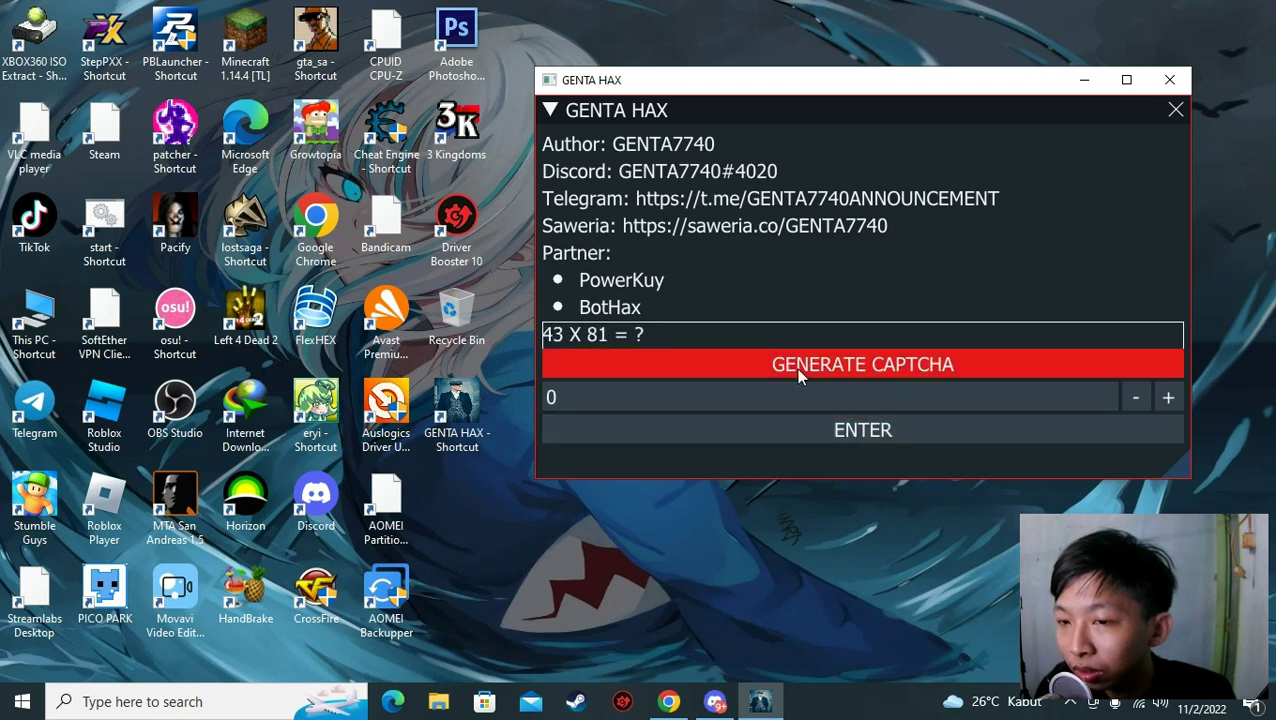
click(810, 370)
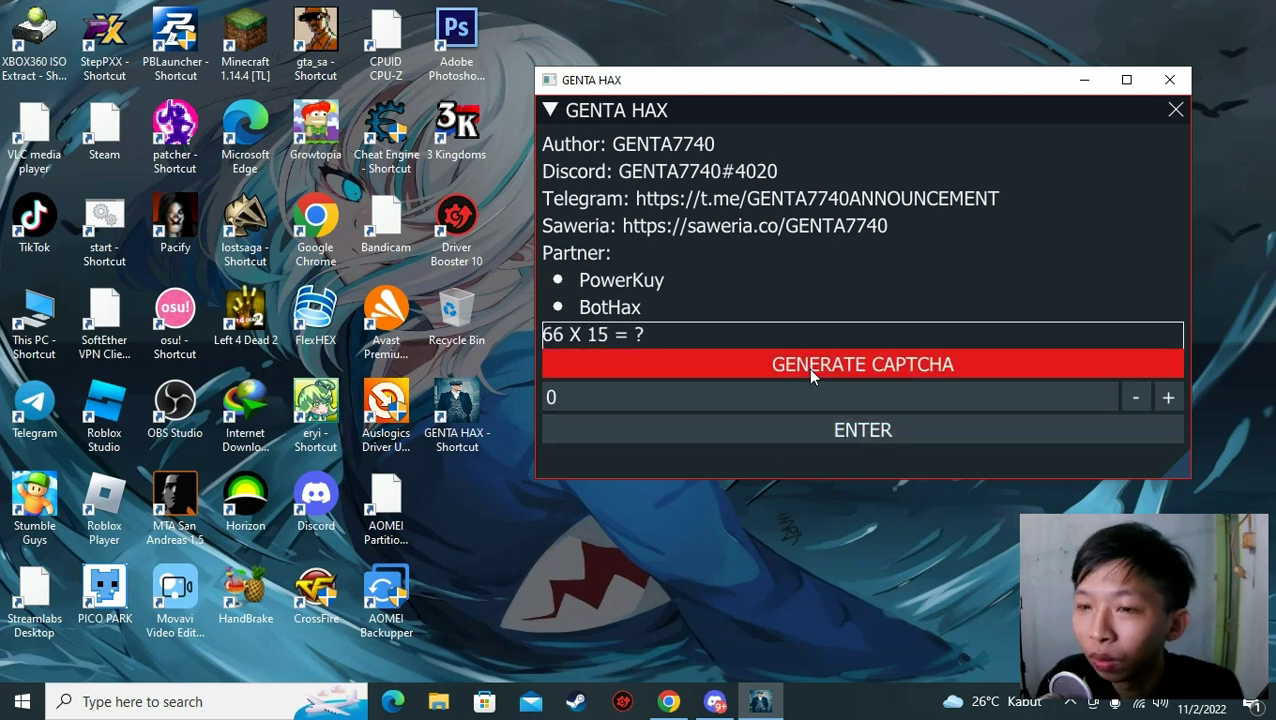
click(773, 370)
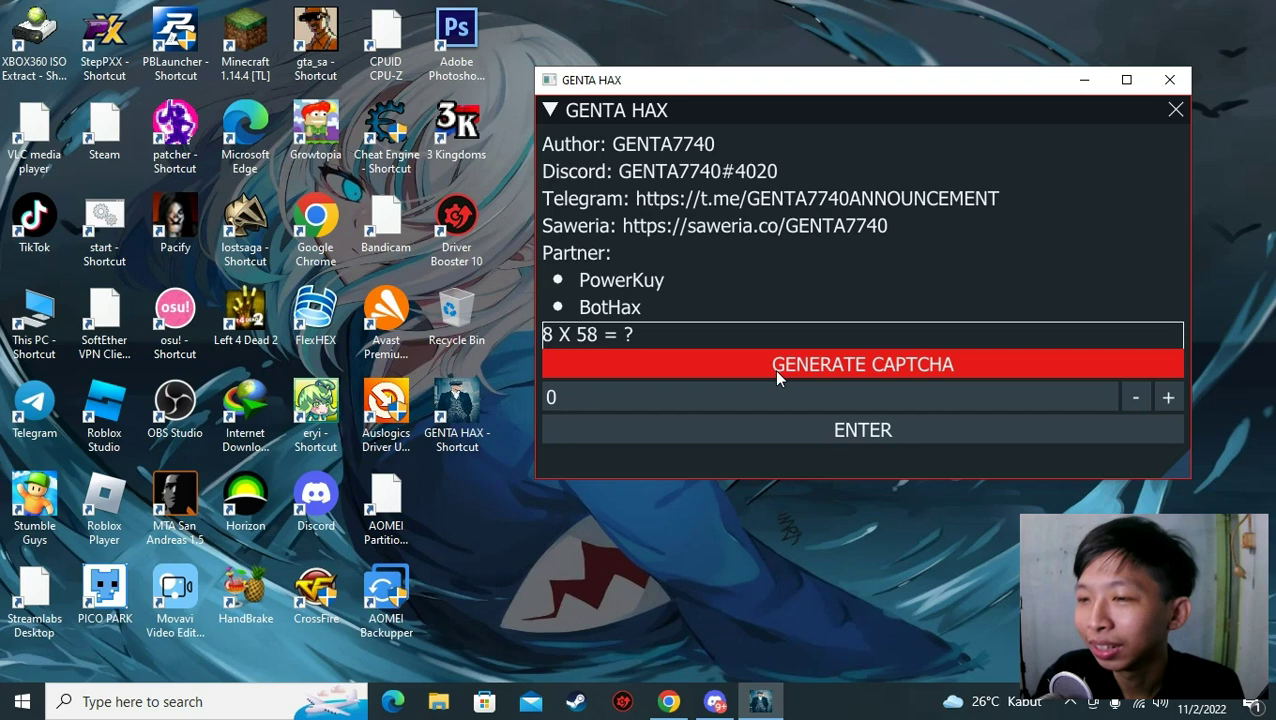
click(819, 430)
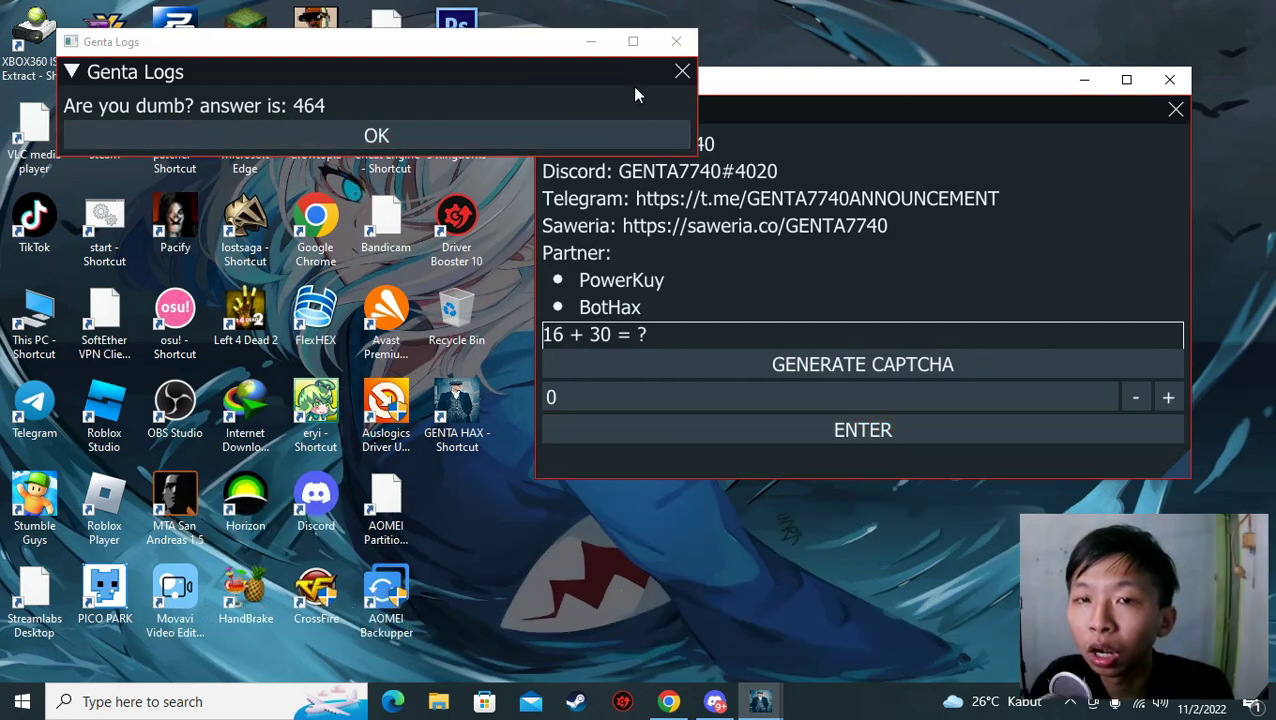
click(677, 45)
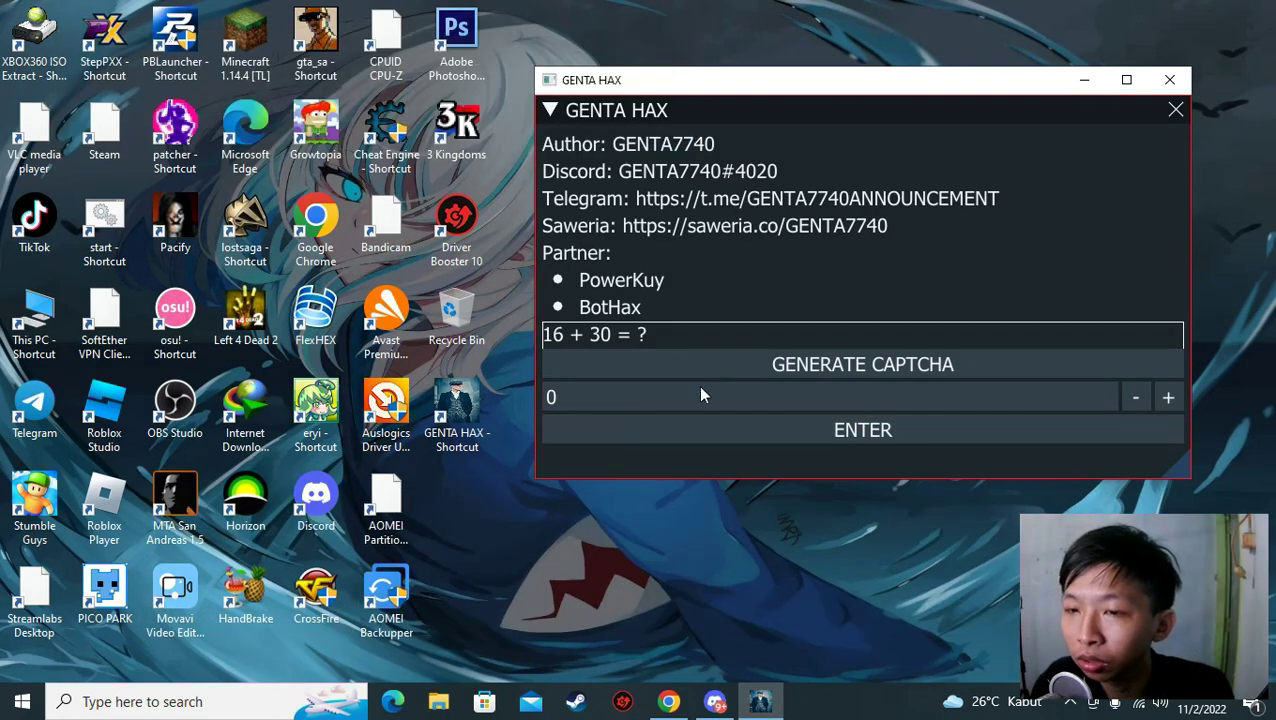
Replace the 0 in the answer field with 46 and submit it.
click(644, 396)
drag(588, 398, 545, 400)
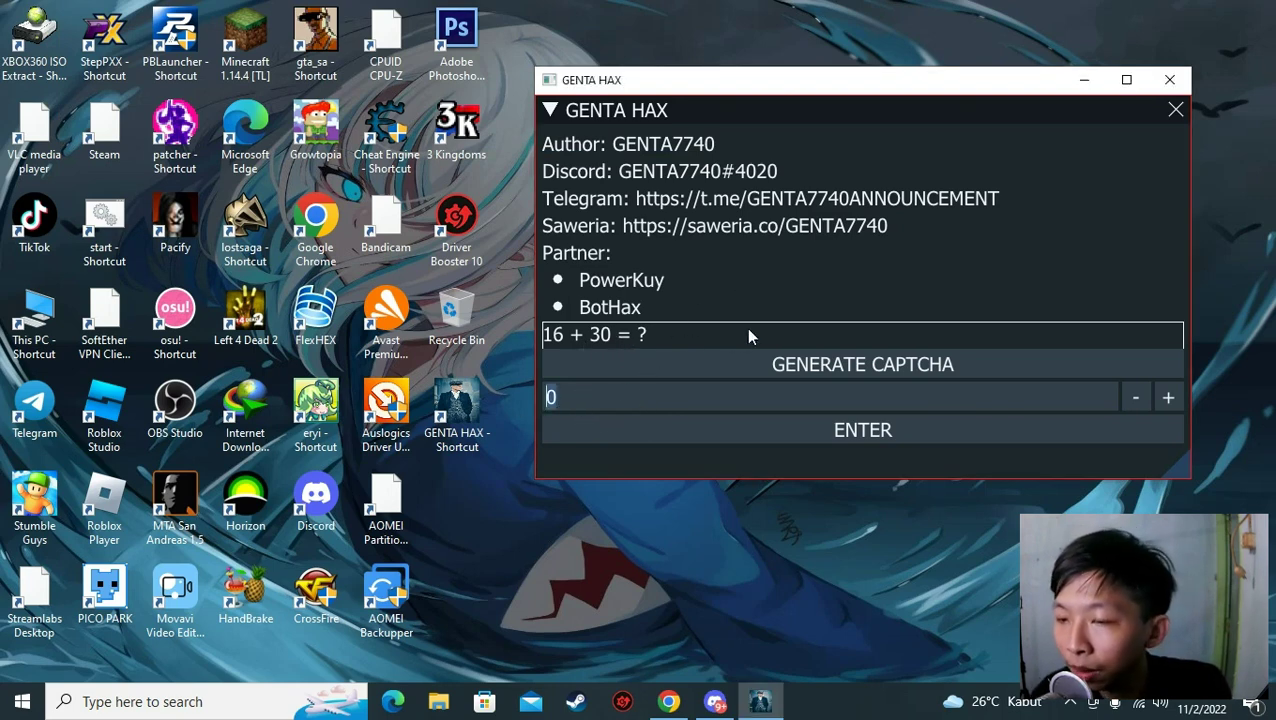
text(46)
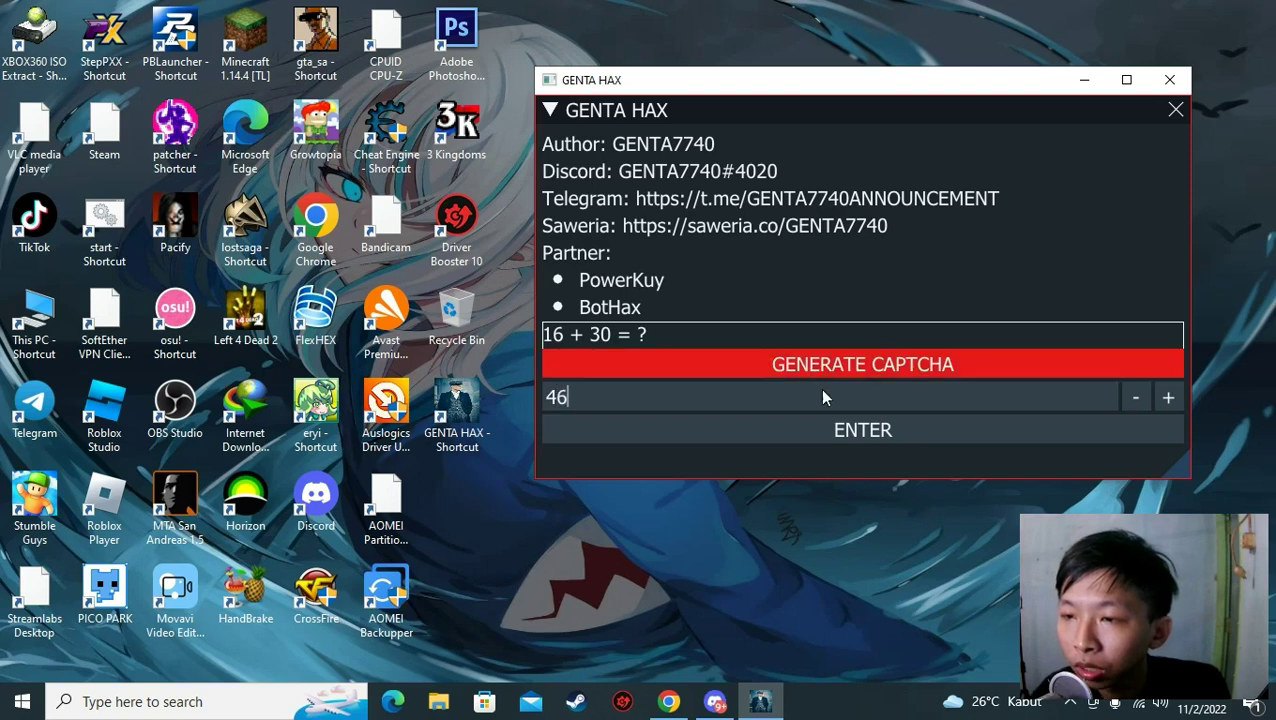
click(821, 441)
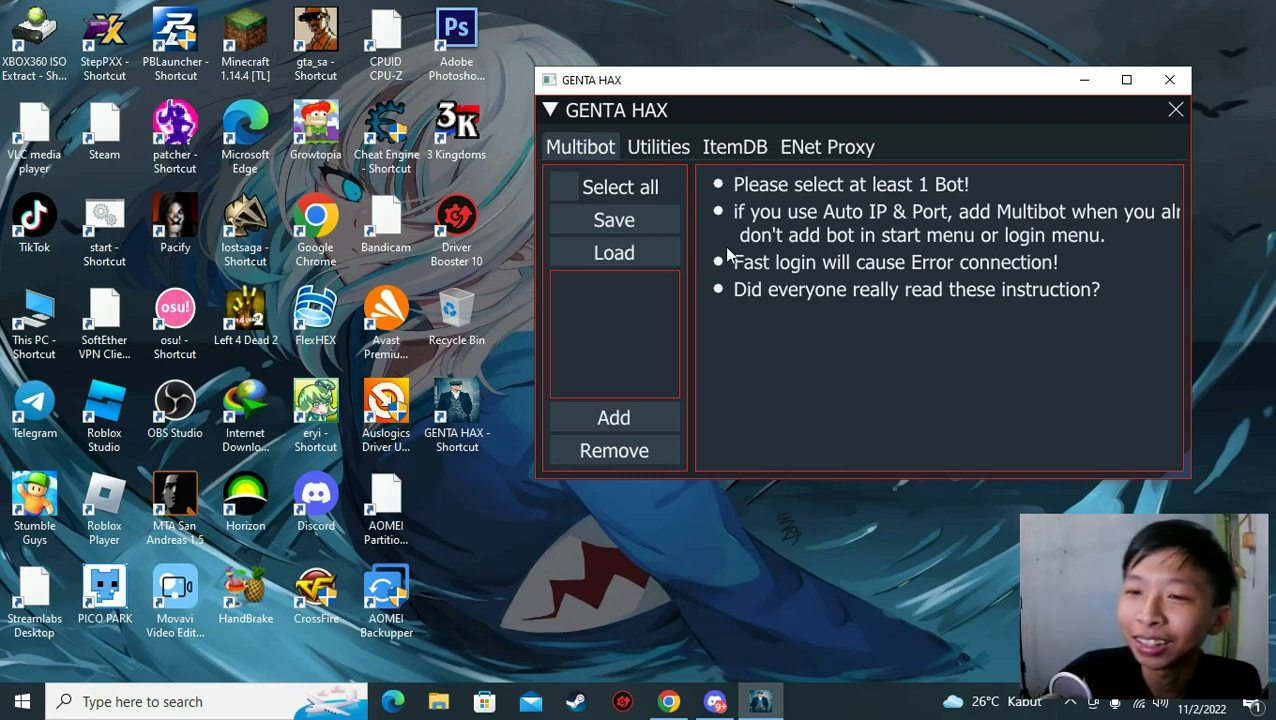
Add a bot with its GrowID and password using AUTO IP & PORT, then select it.
click(635, 418)
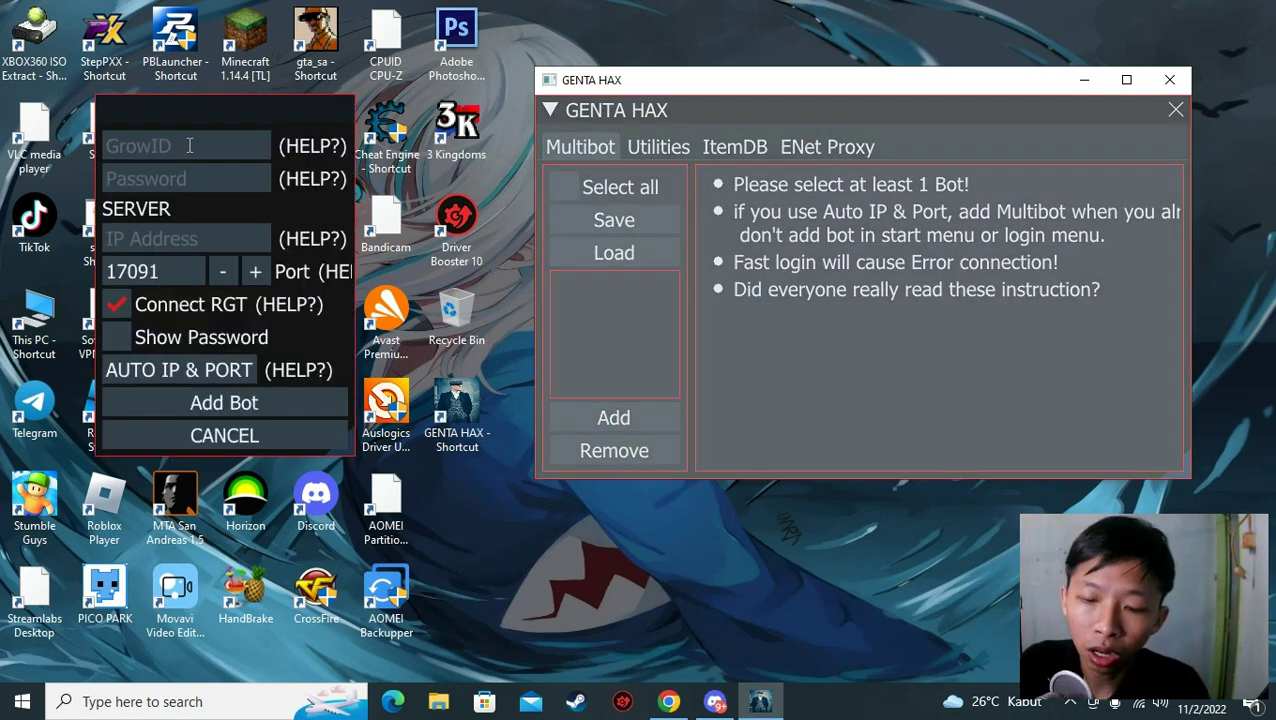
text(roadtoend)
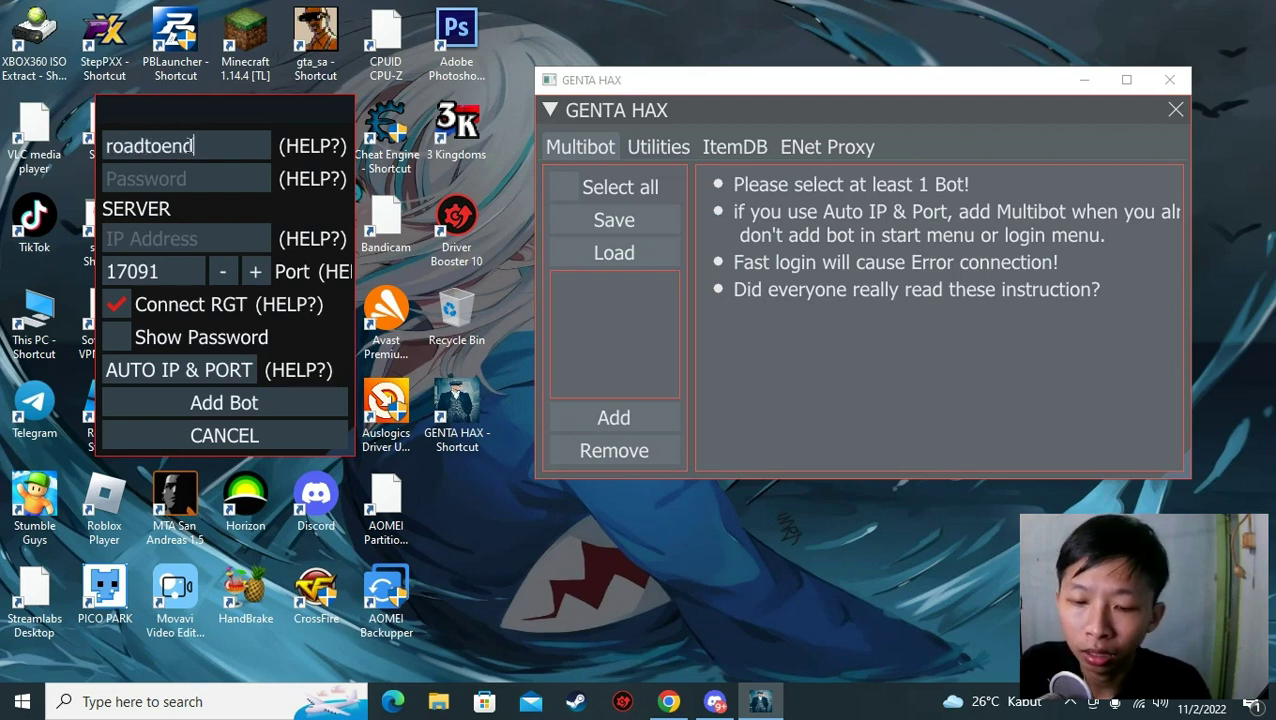
text(game6)
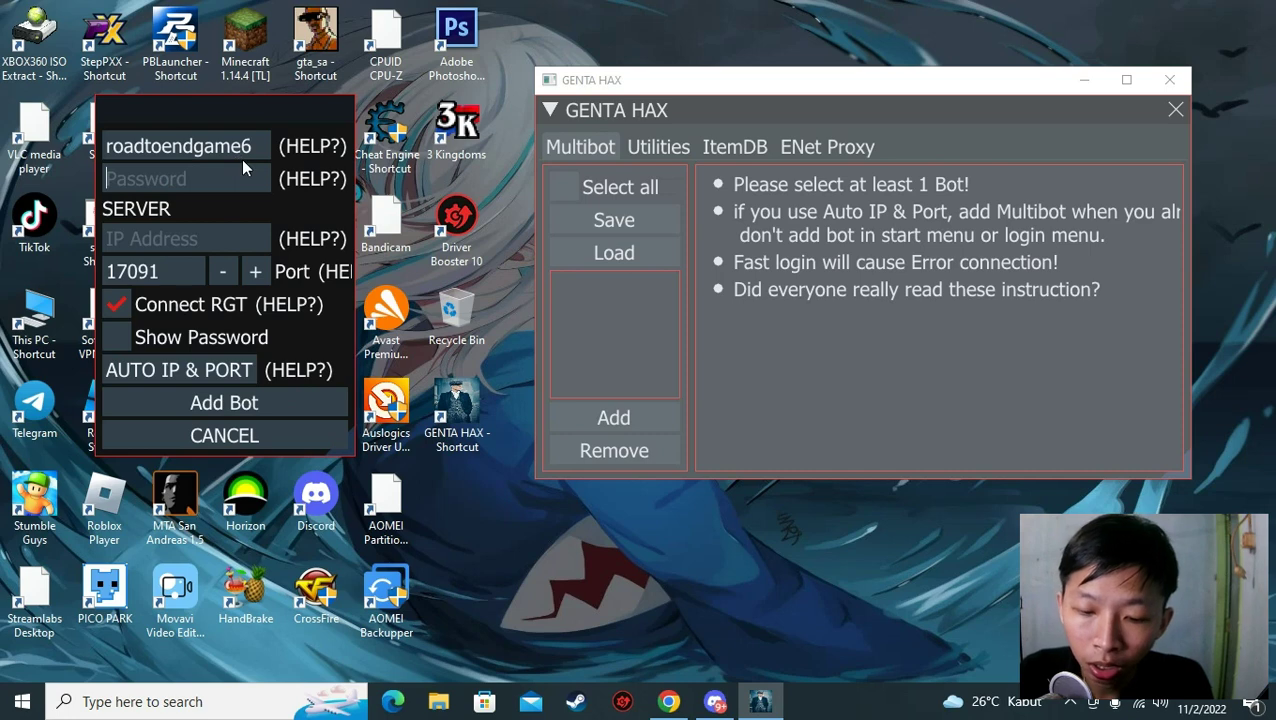
text(***********)
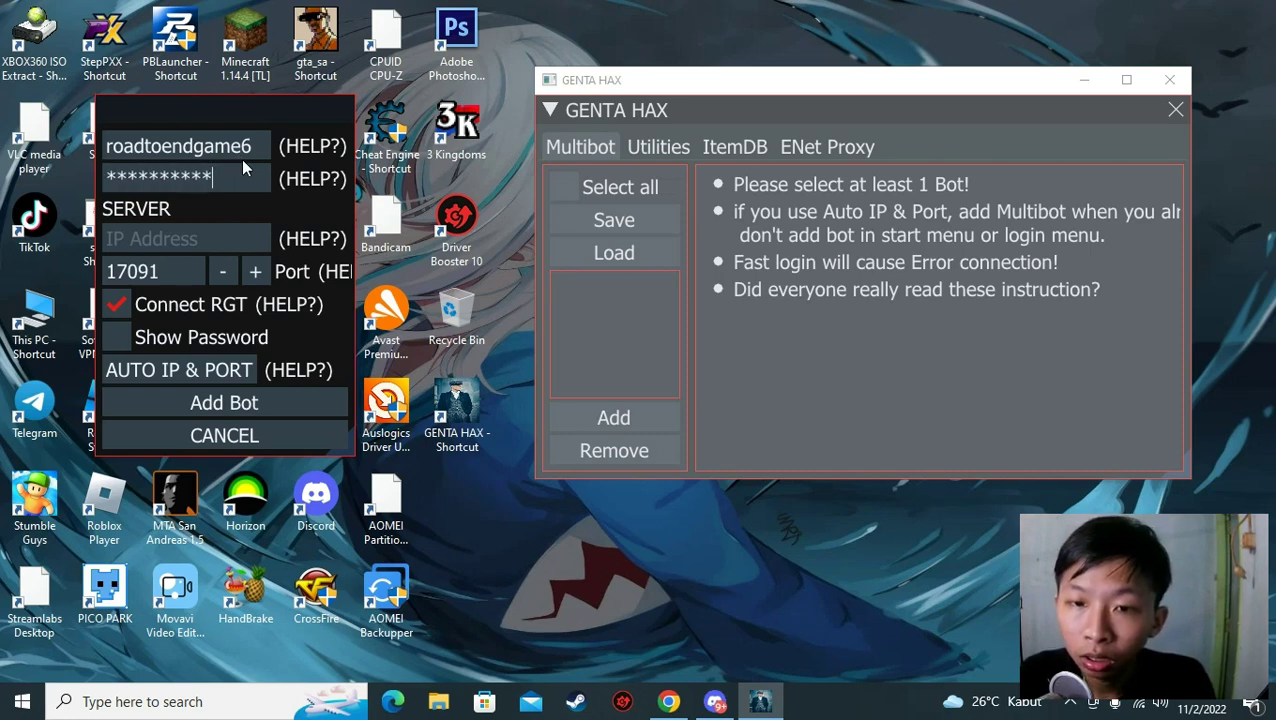
click(193, 370)
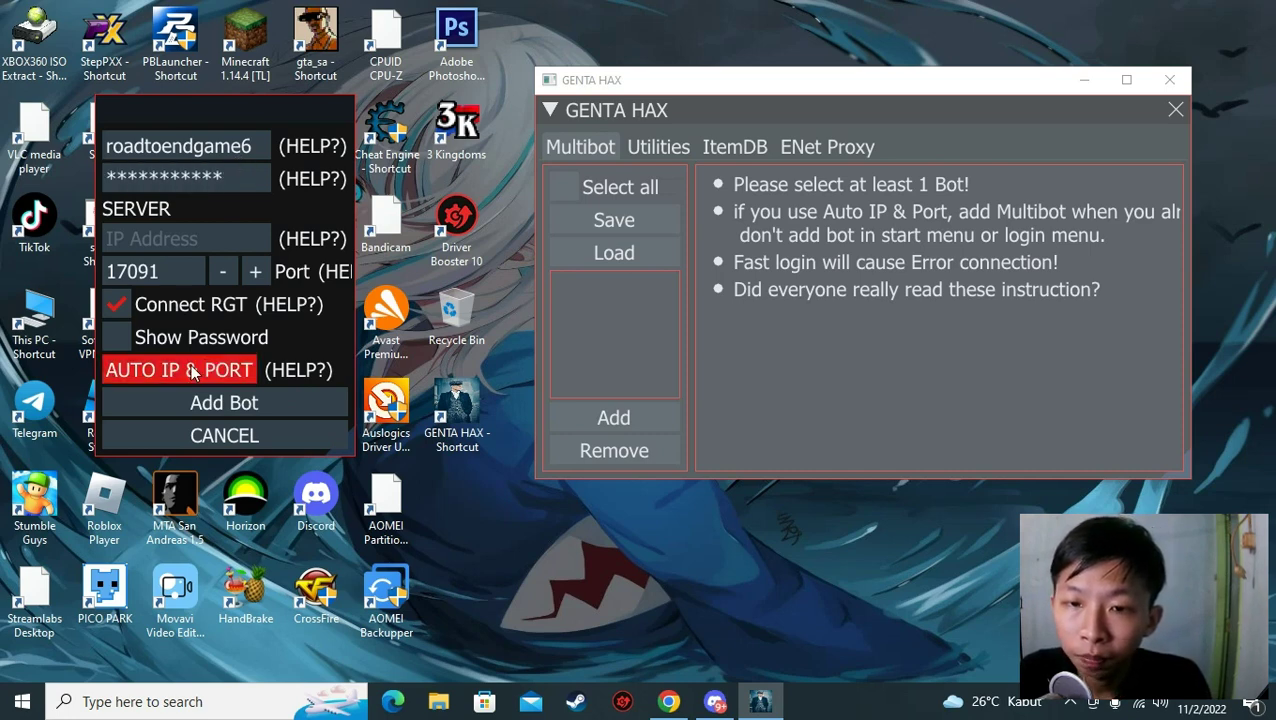
click(275, 405)
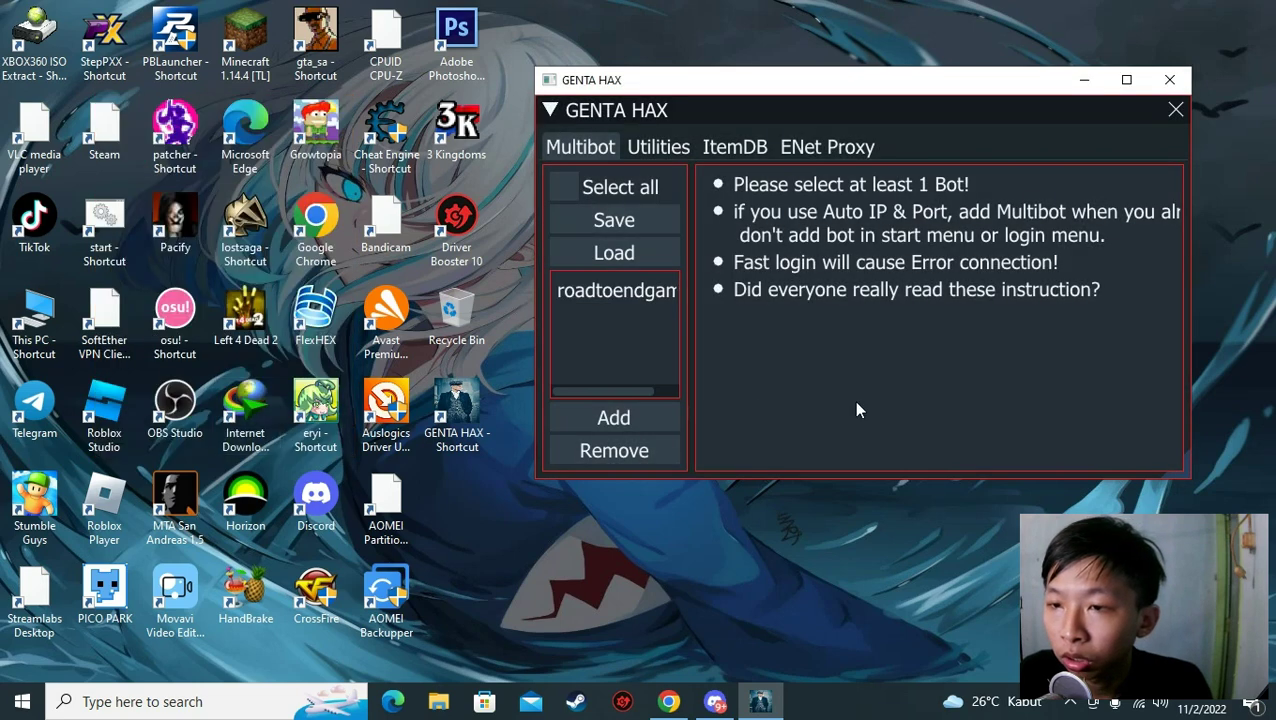
click(645, 298)
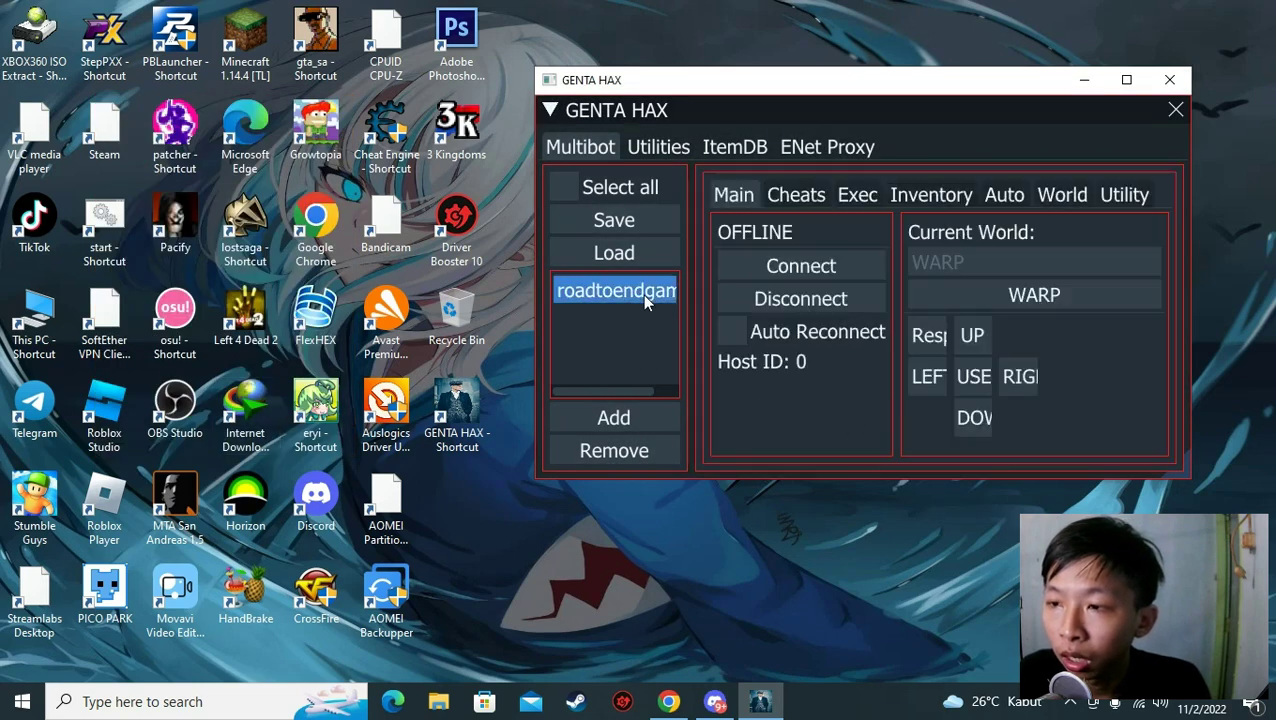
Enable Auto Reconnect, connect the bot, and browse the Cheats pages.
click(748, 333)
click(780, 262)
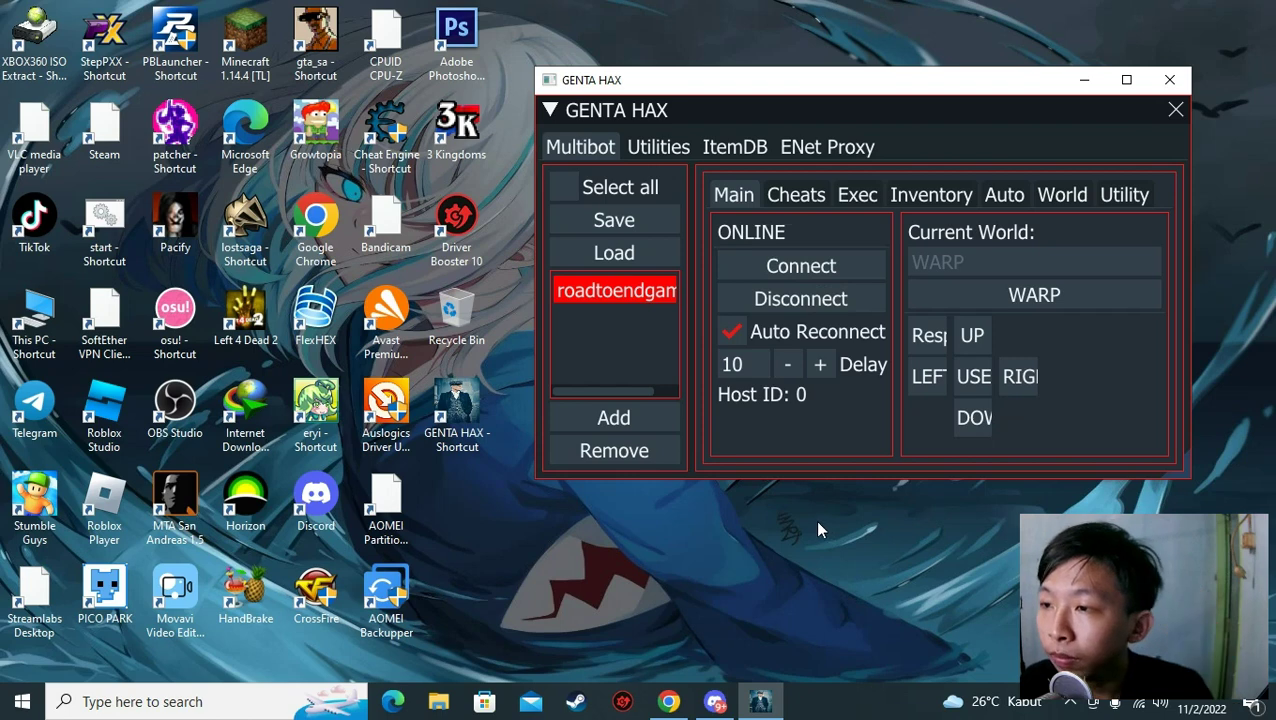
click(797, 196)
click(835, 228)
click(770, 228)
click(835, 228)
scroll(931, 381, down, 3)
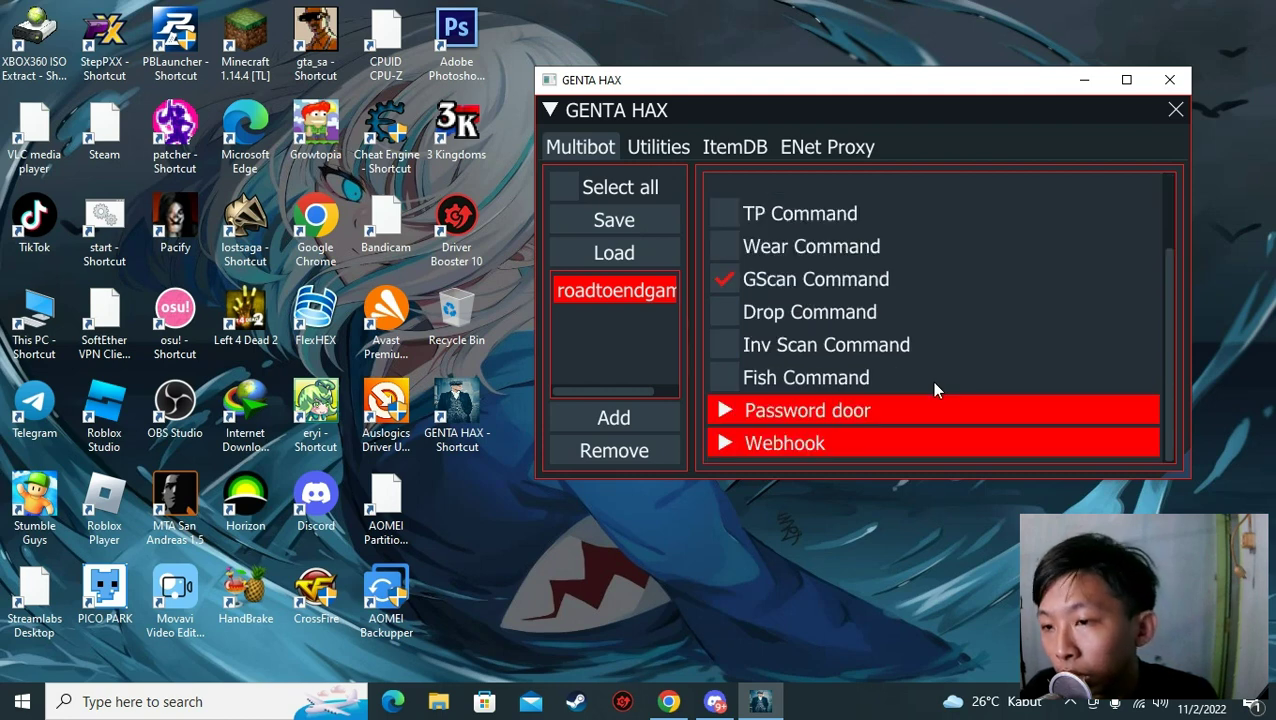
scroll(940, 365, up, 3)
Enable Show Ping and Show Online Timer in Utilities > Setting, then return to Multibot > Main.
click(775, 236)
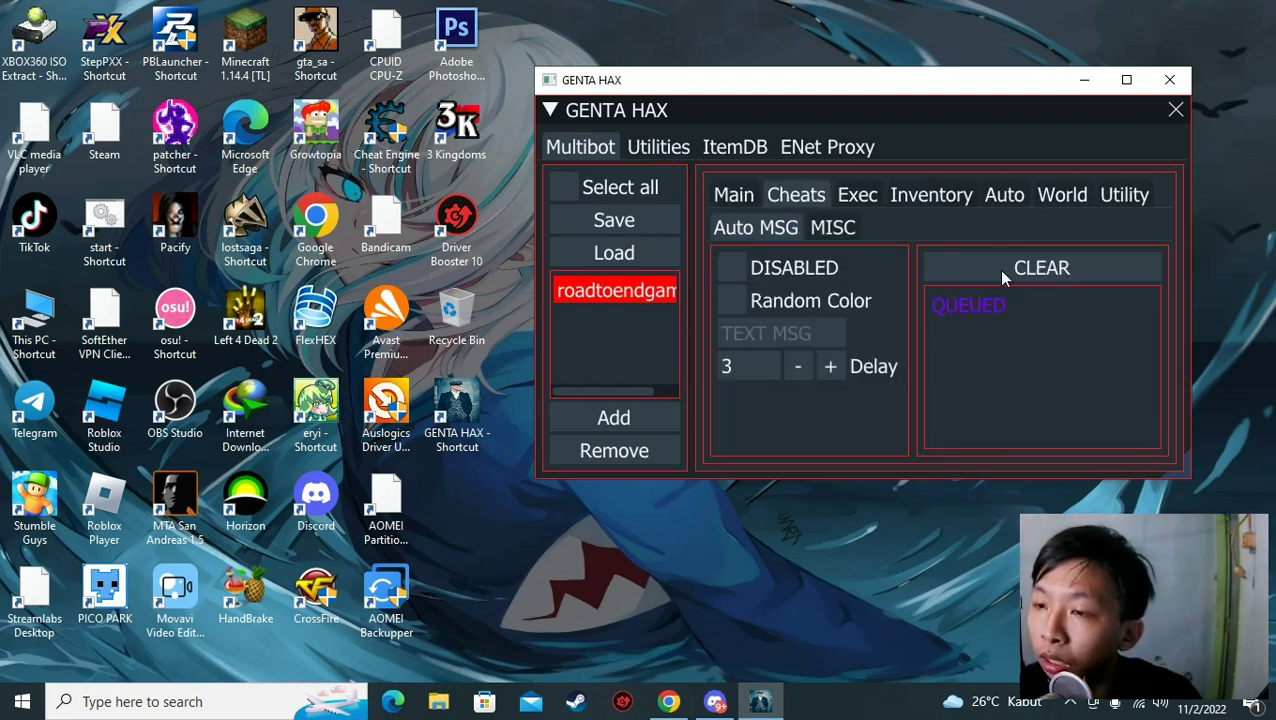
click(658, 147)
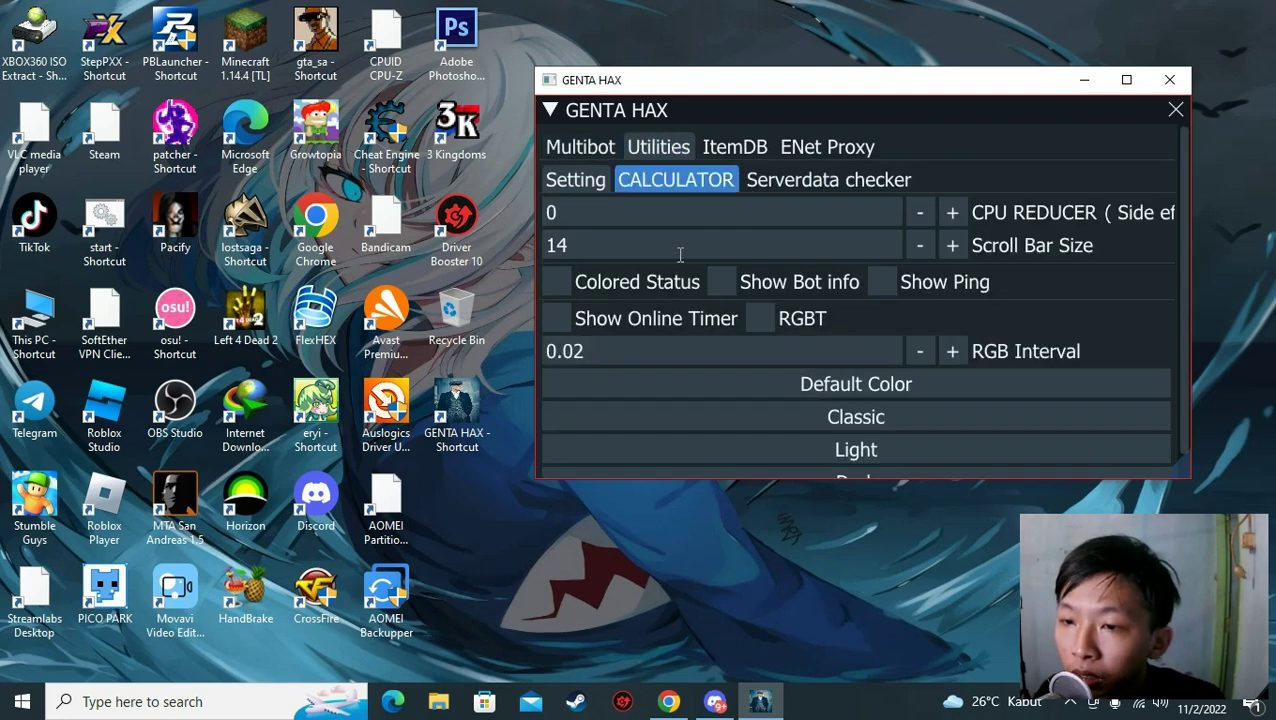
click(910, 283)
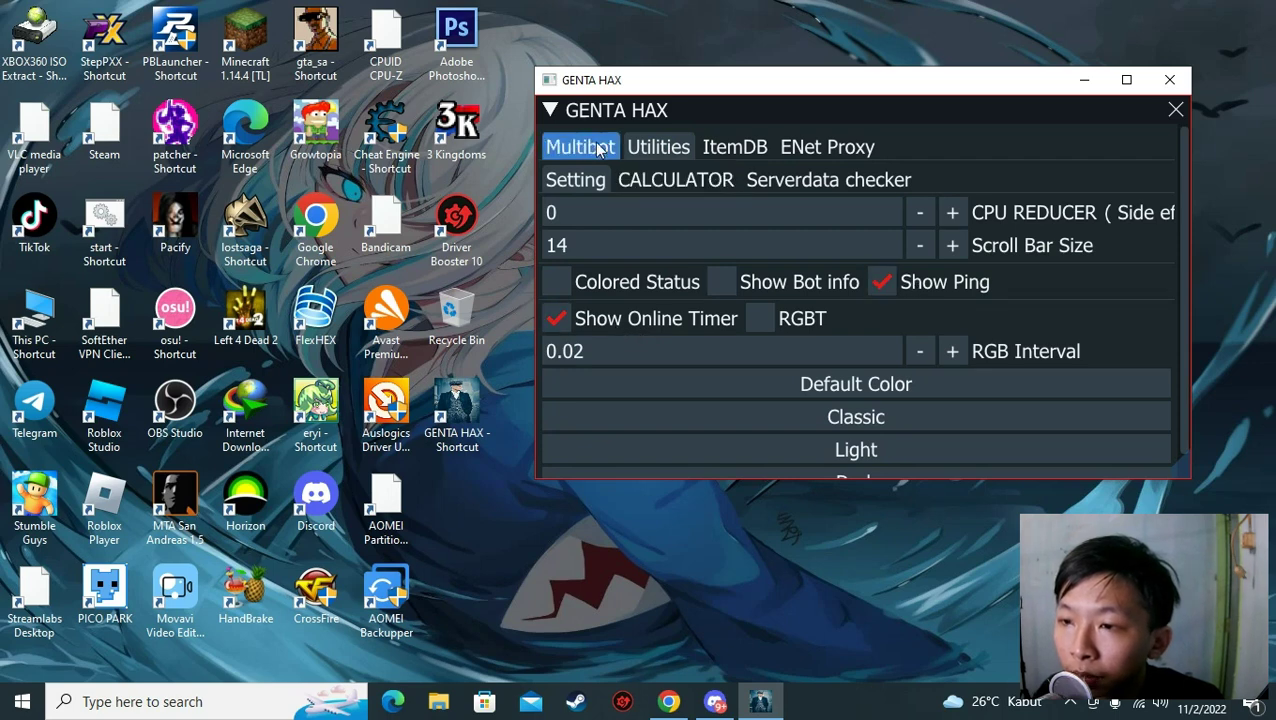
click(598, 147)
click(753, 200)
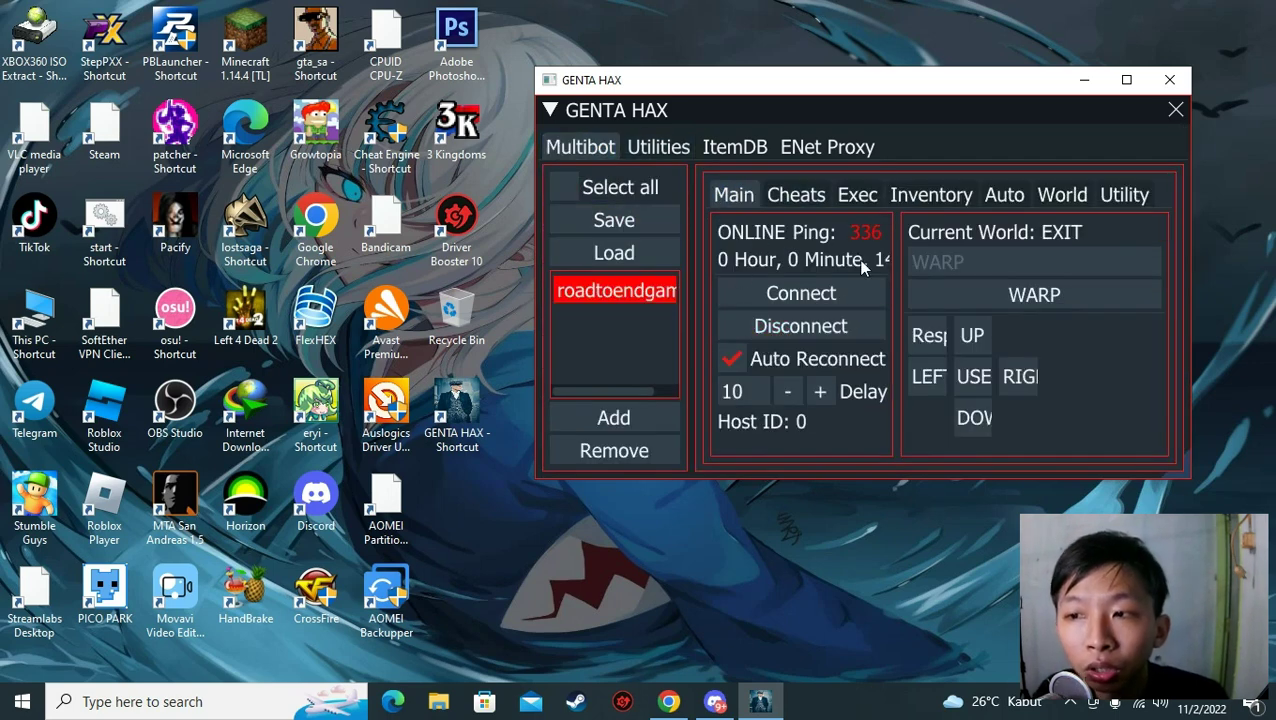
Warp the bot to the world 'exseths'.
click(961, 268)
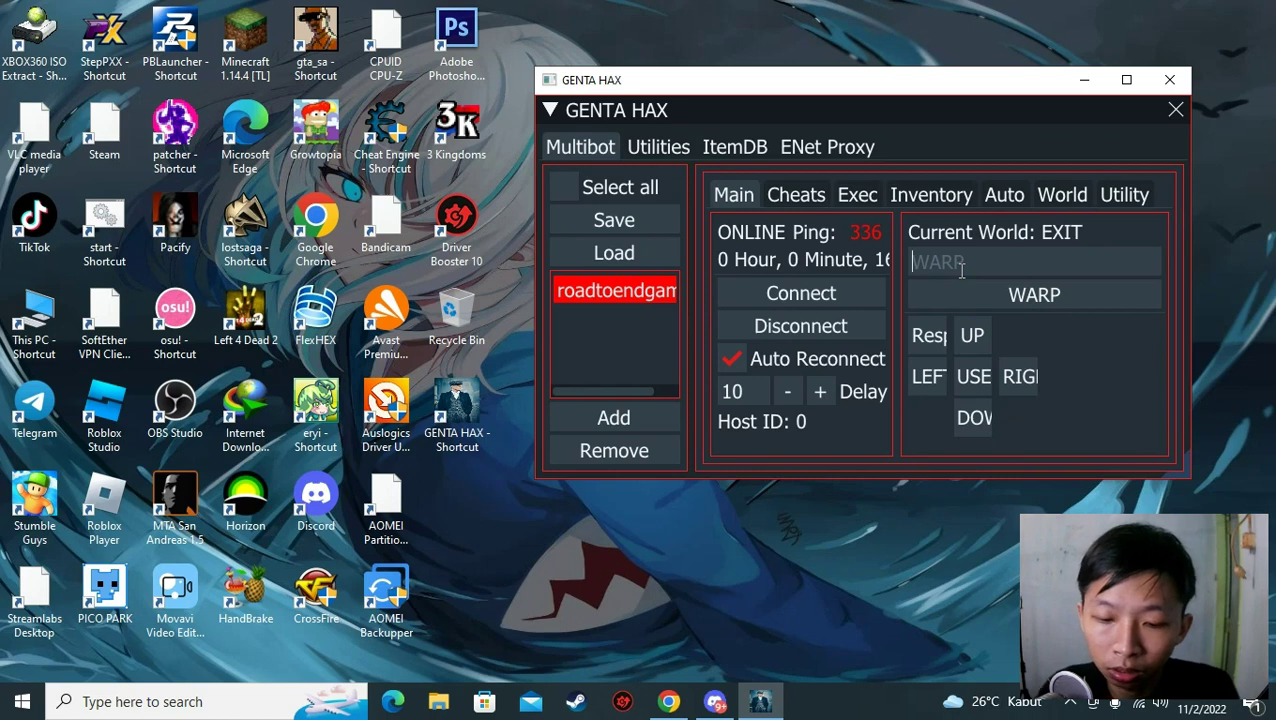
text(exseths)
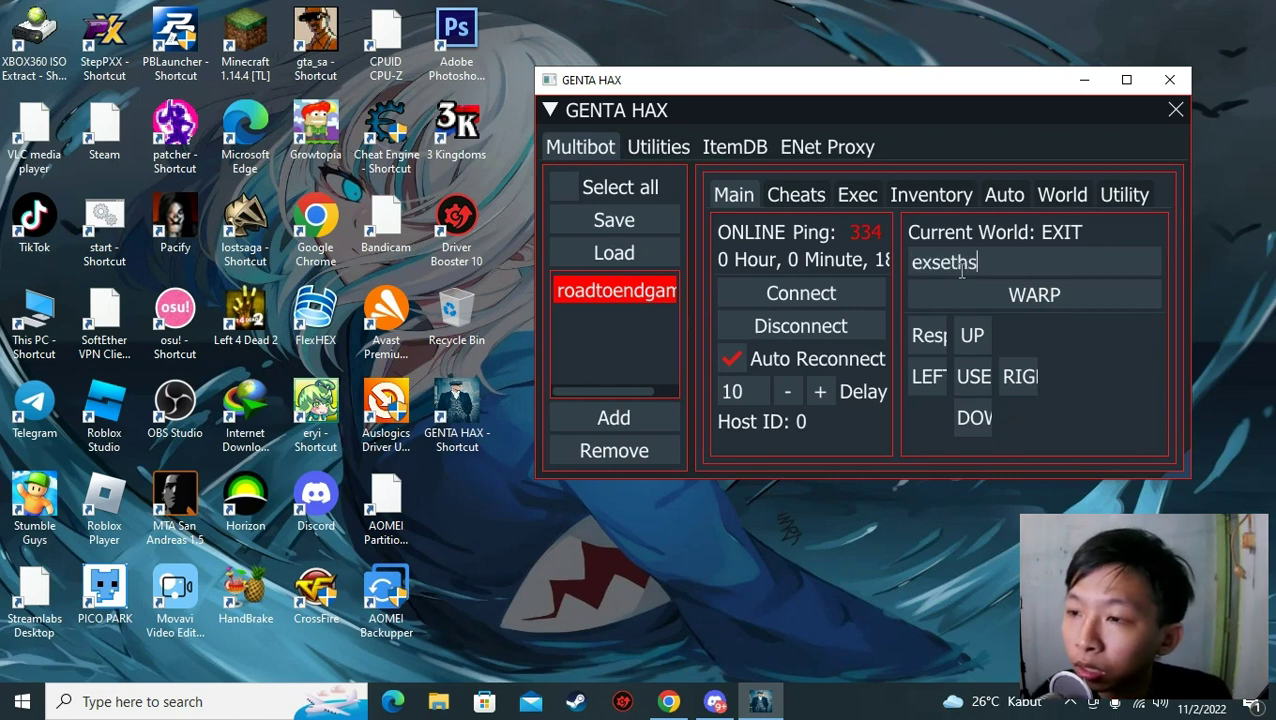
click(997, 299)
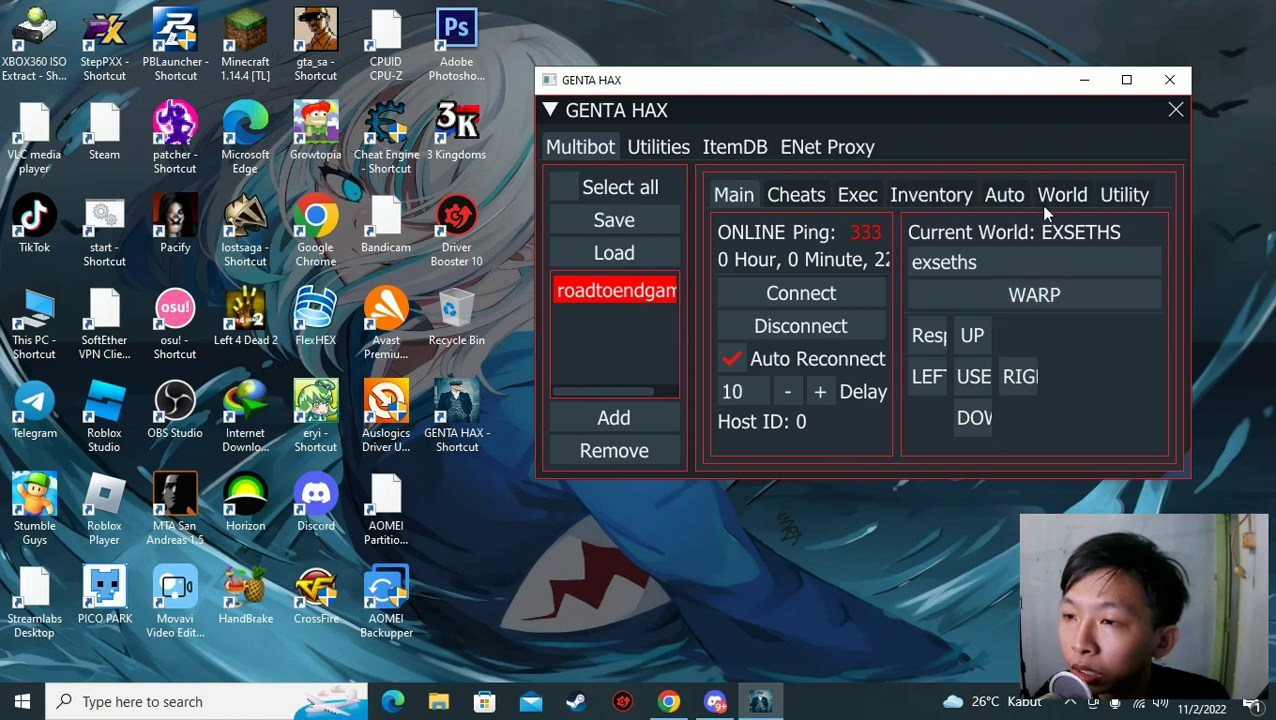
Review the bot's inventory: 12805 gems plus items like Fist and Wrench.
click(957, 194)
scroll(945, 350, down, 5)
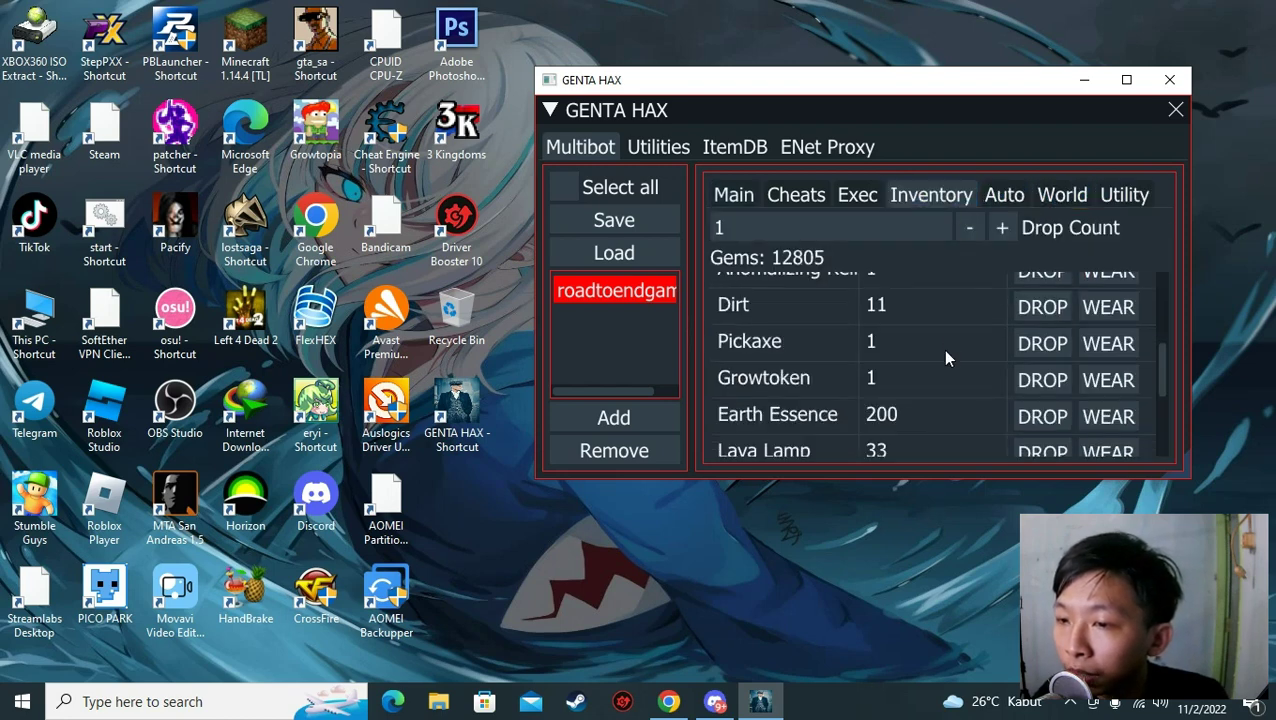
scroll(942, 352, up, 3)
scroll(942, 352, down, 1)
scroll(880, 352, up, 2)
scroll(852, 357, down, 3)
scroll(852, 357, up, 3)
scroll(852, 357, down, 4)
scroll(852, 357, up, 8)
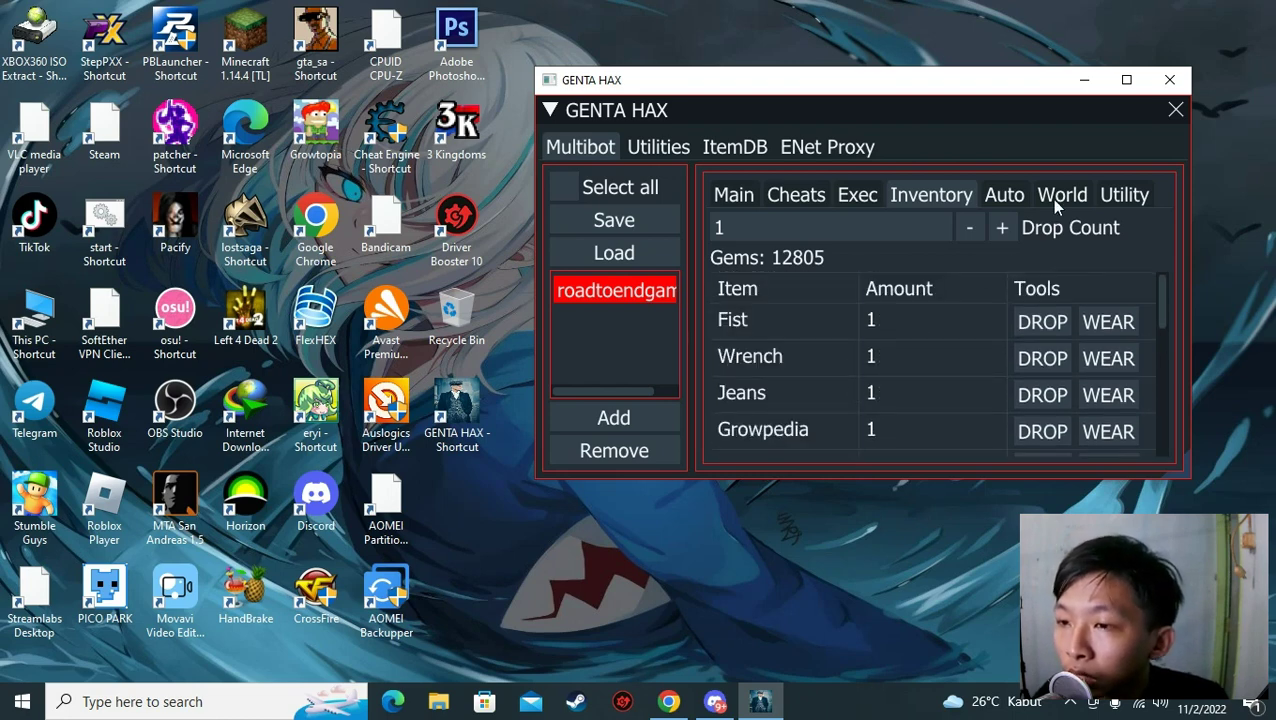
click(1025, 197)
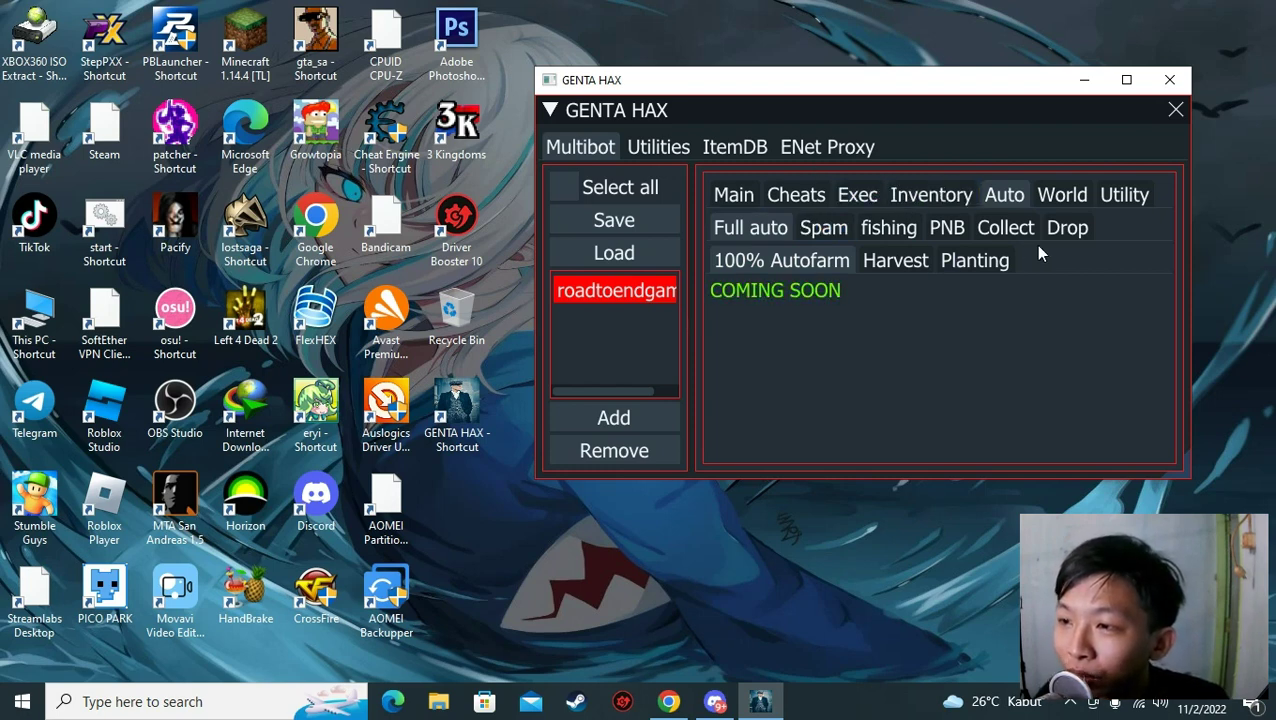
Look through the Auto sub-tabs (Spam, PNB, Fish, Drop) and settle on Collect.
click(826, 228)
click(941, 228)
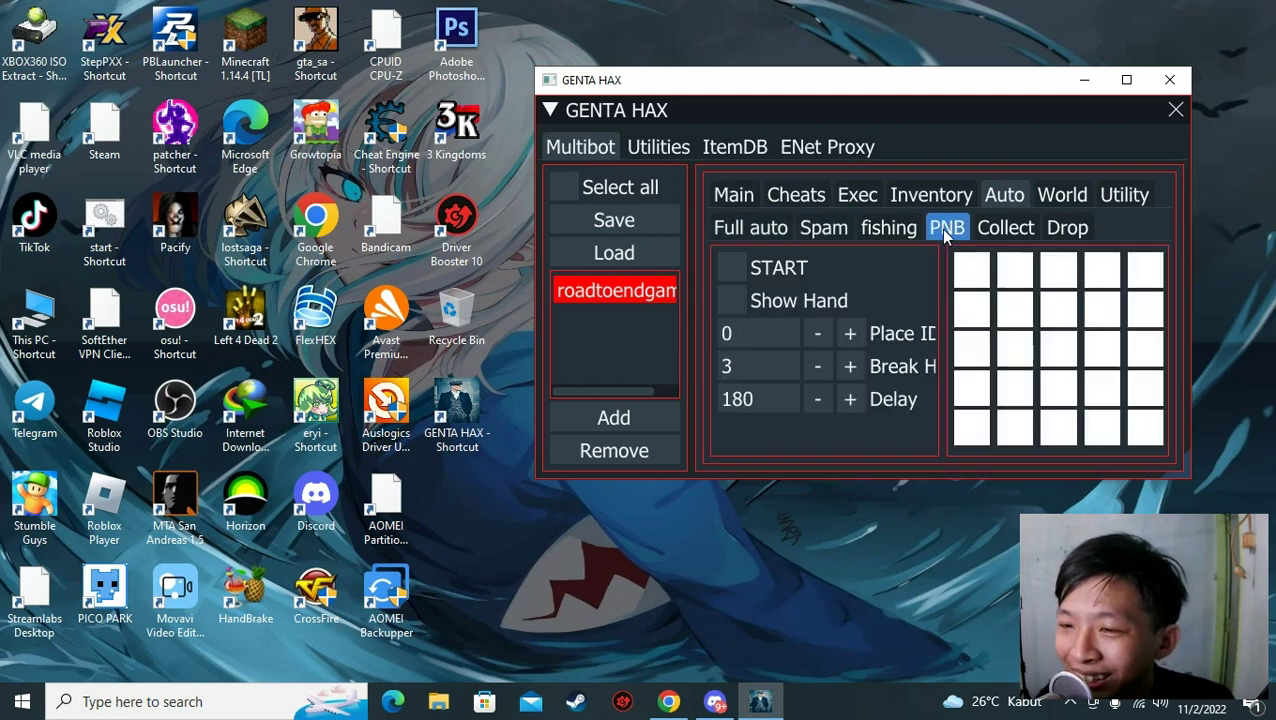
click(888, 228)
click(935, 229)
click(1008, 229)
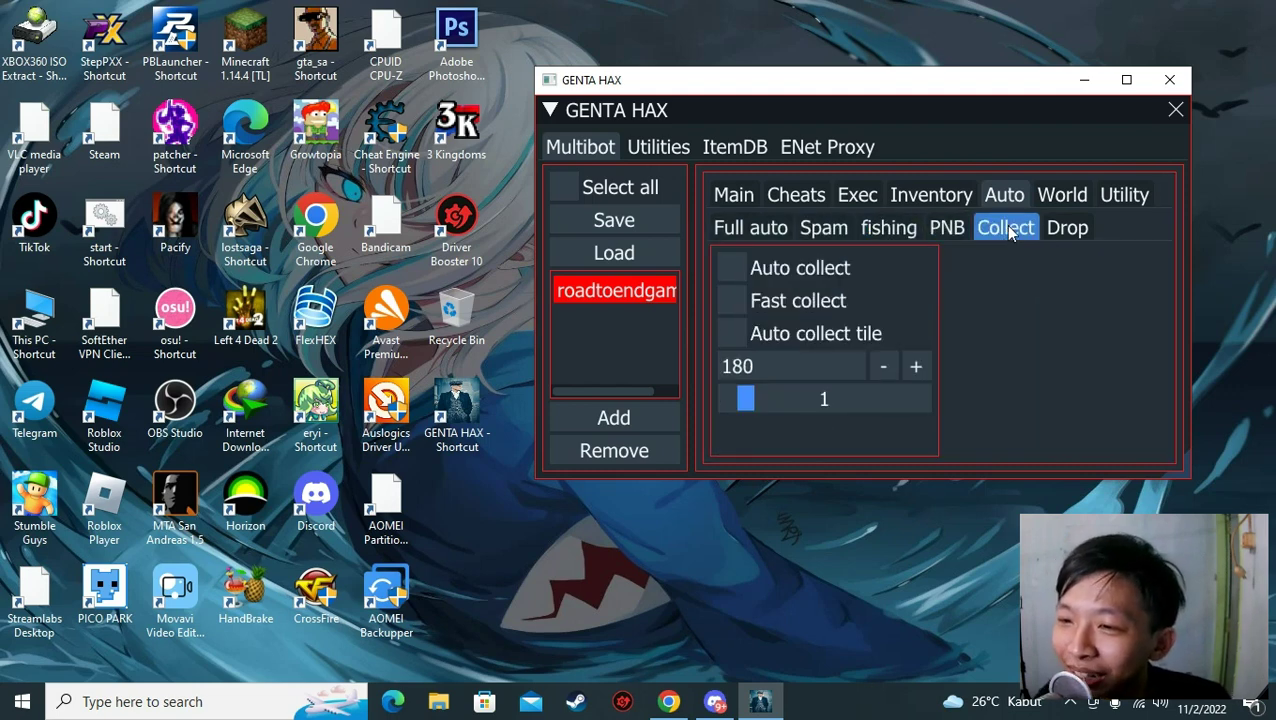
click(1066, 231)
click(1025, 232)
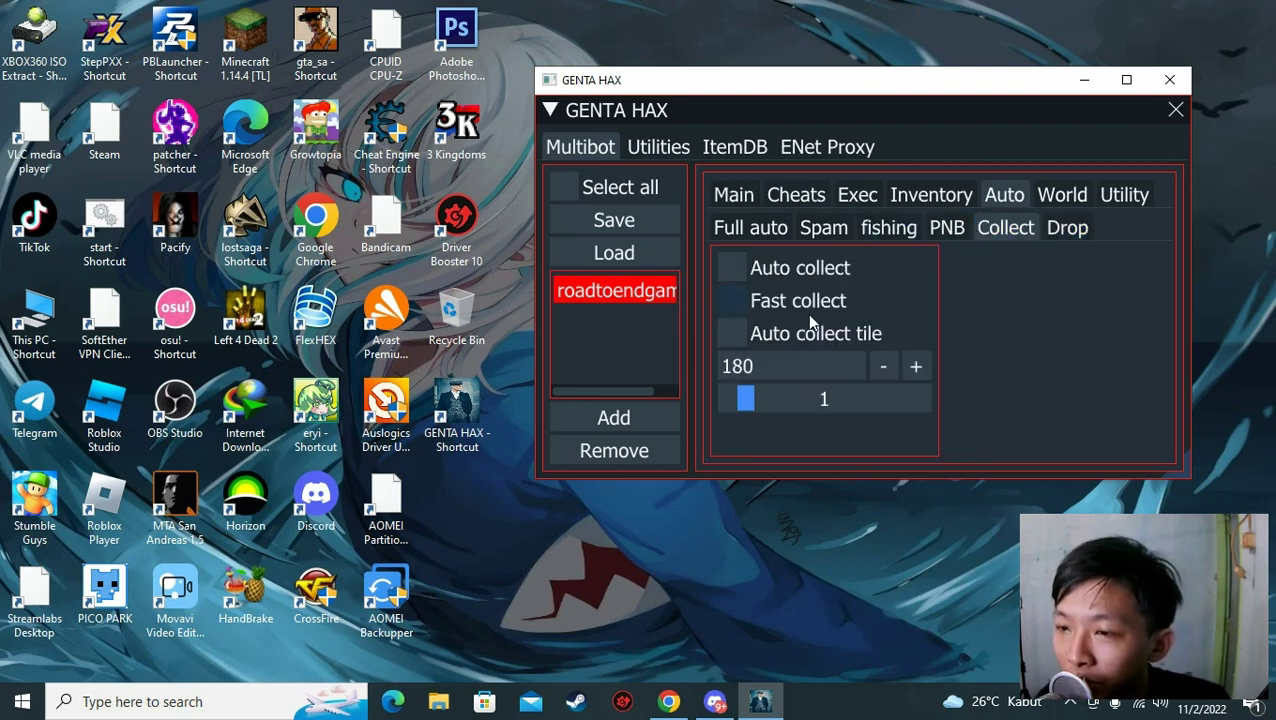
Turn on Auto collect tile and Fast collect, return to PNB, and launch Growtopia.
click(796, 338)
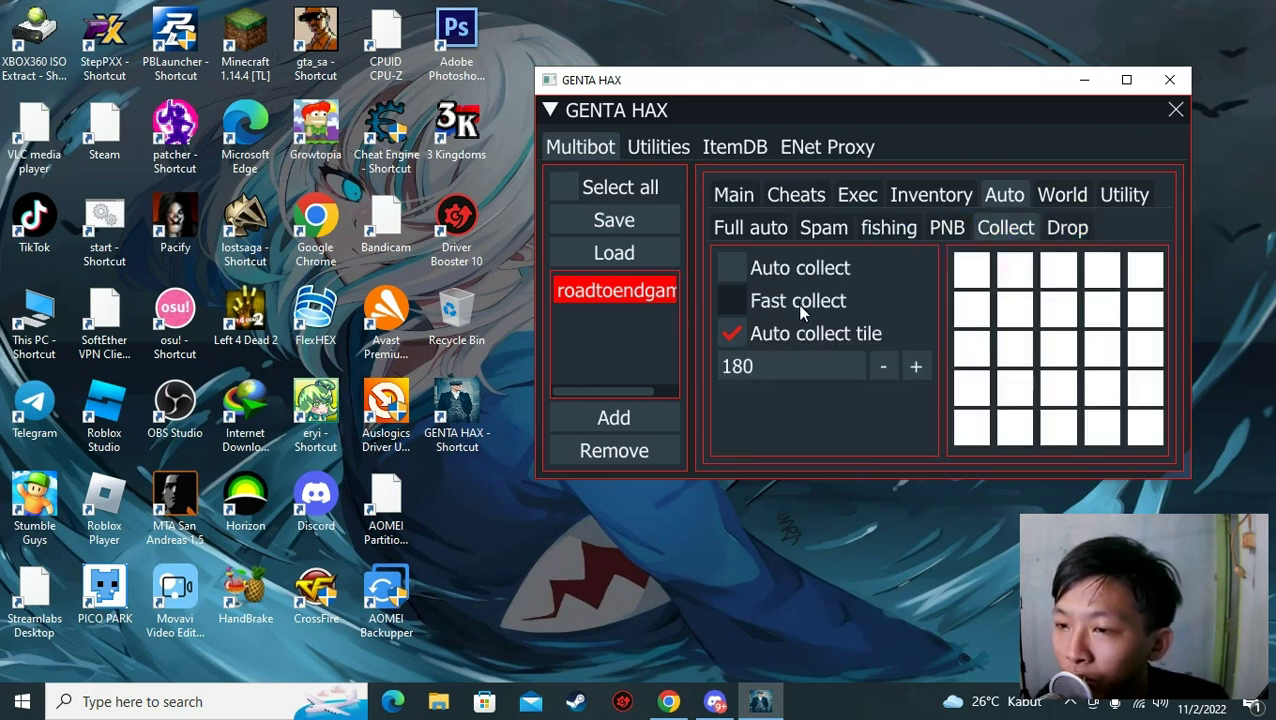
click(800, 302)
click(800, 302)
click(800, 302)
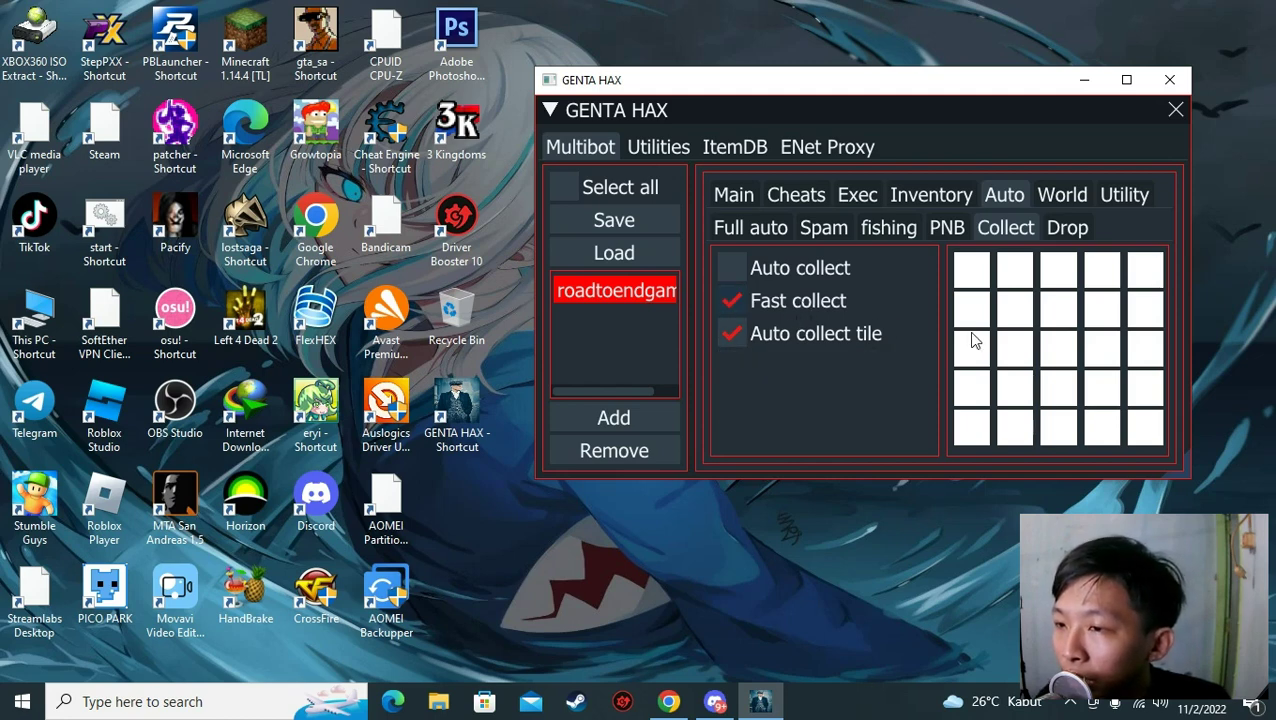
click(946, 228)
click(1005, 228)
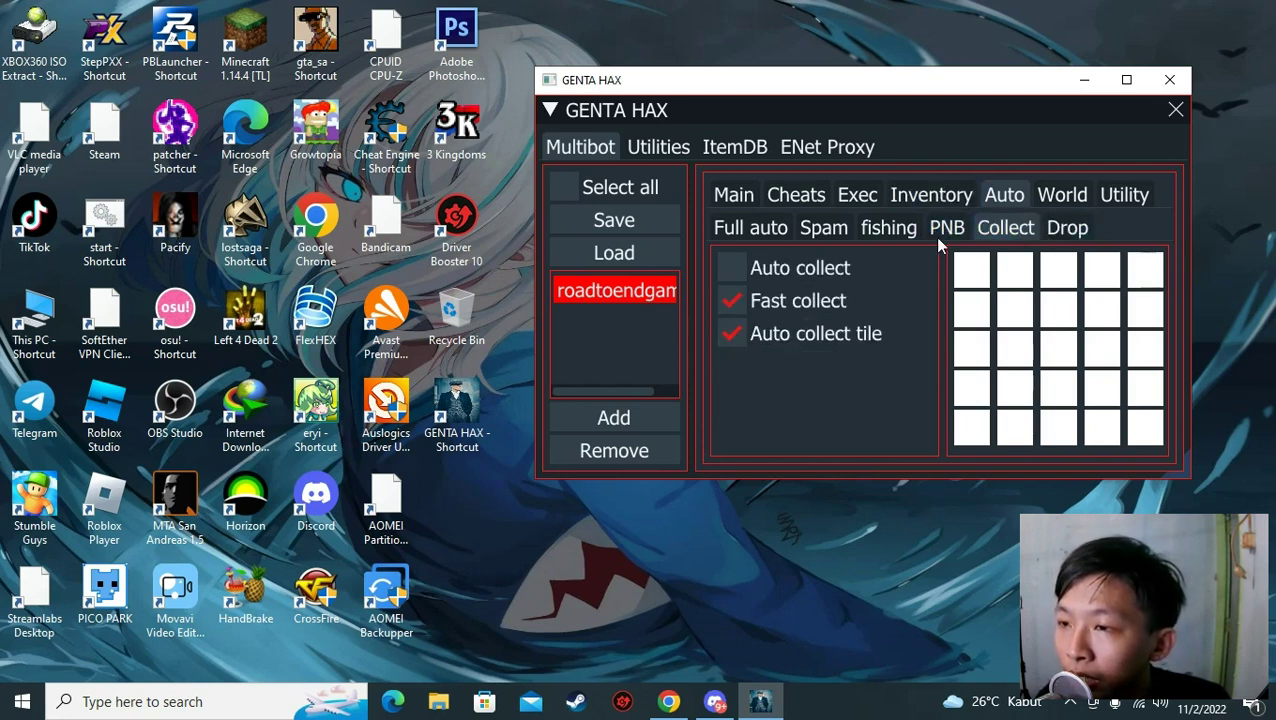
click(950, 229)
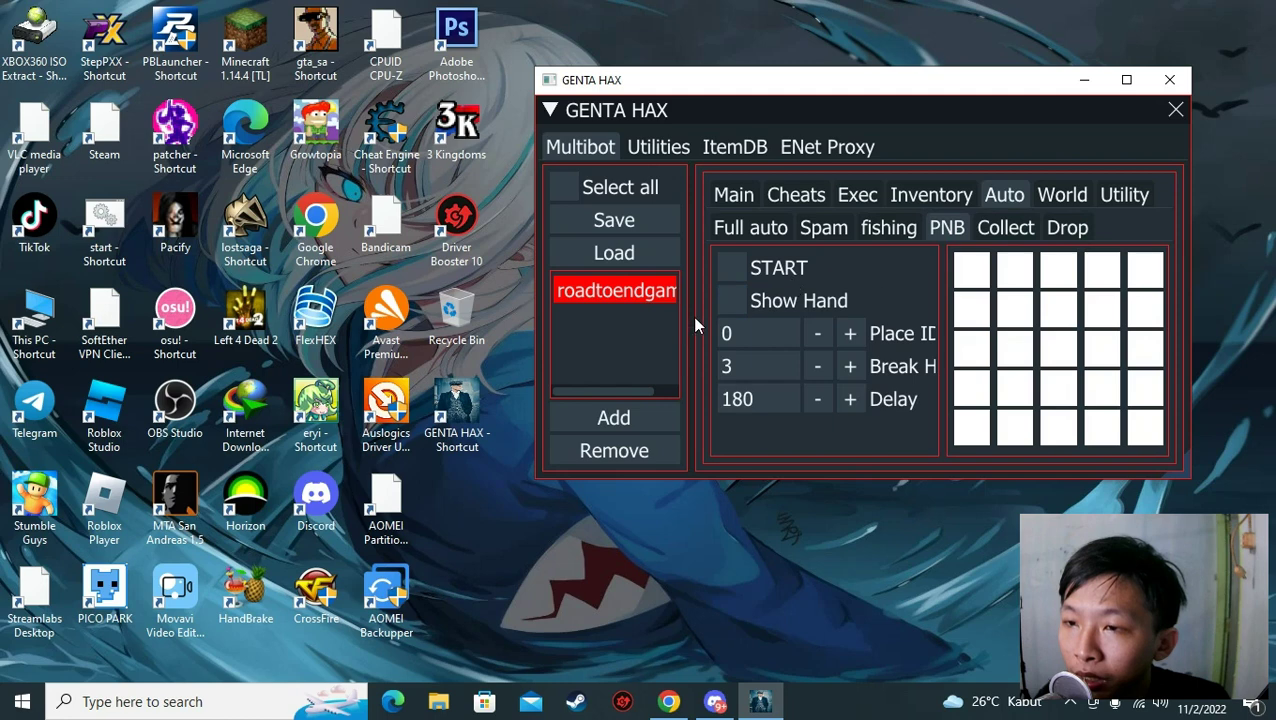
click(309, 118)
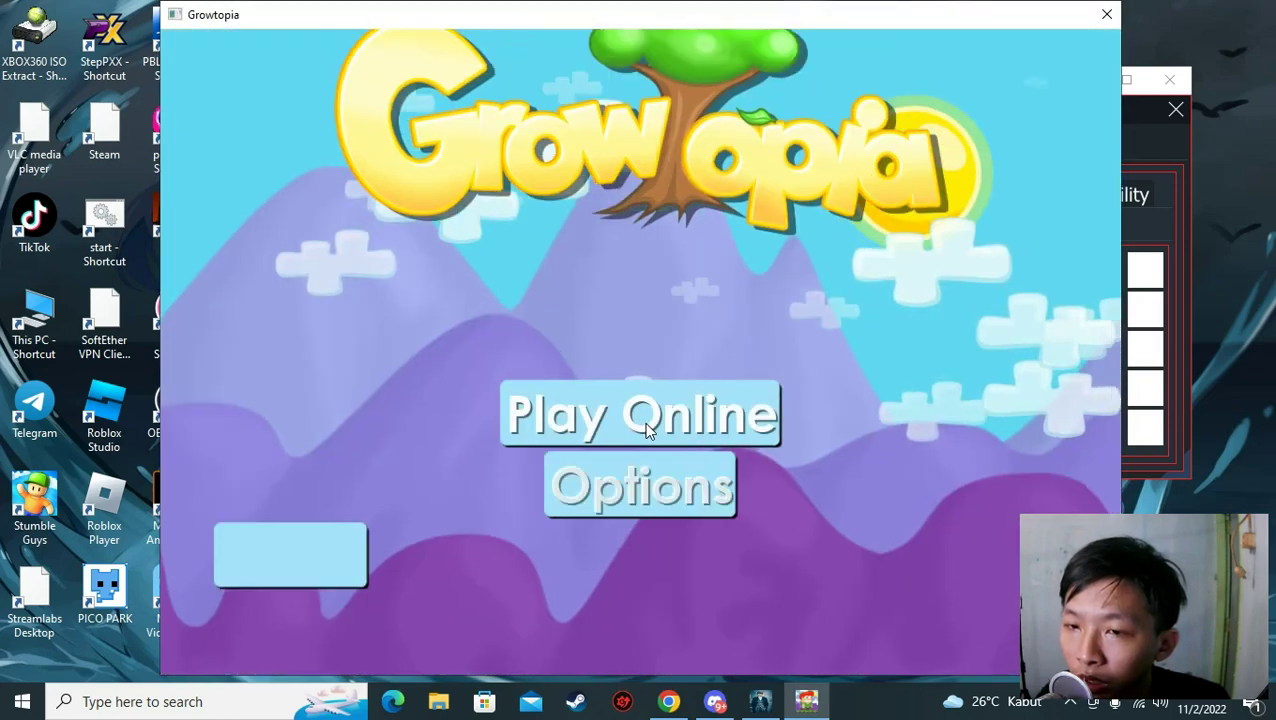
Try Play Online and Connect, then accept downloading the required V4.07 installer.
click(644, 422)
click(829, 581)
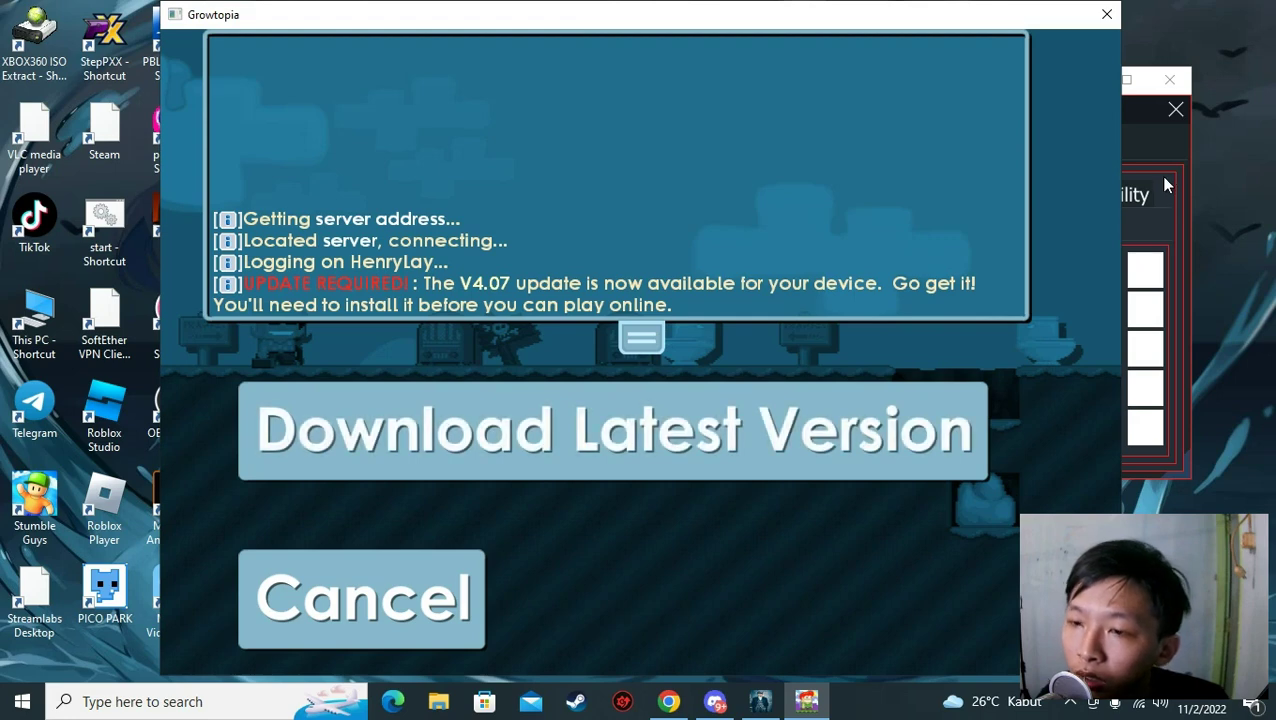
click(755, 410)
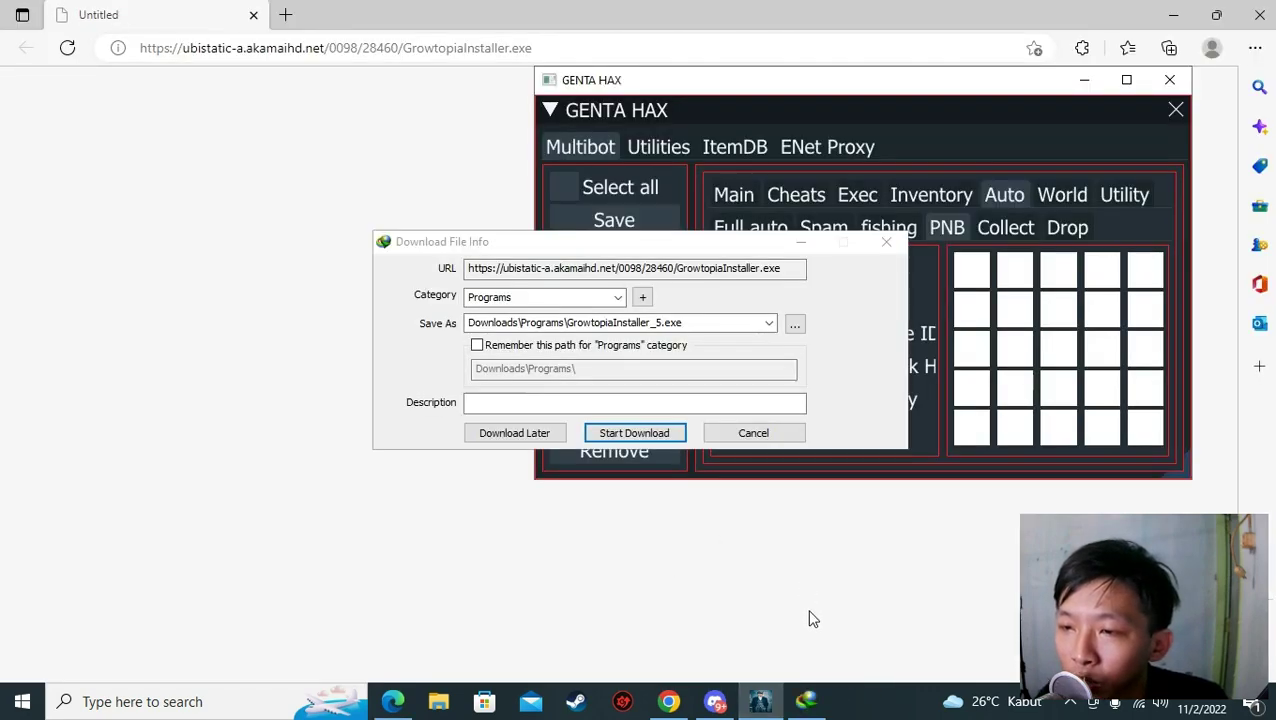
Start the GrowtopiaInstaller_5.exe download in IDM and pause it at 4.16%.
click(634, 433)
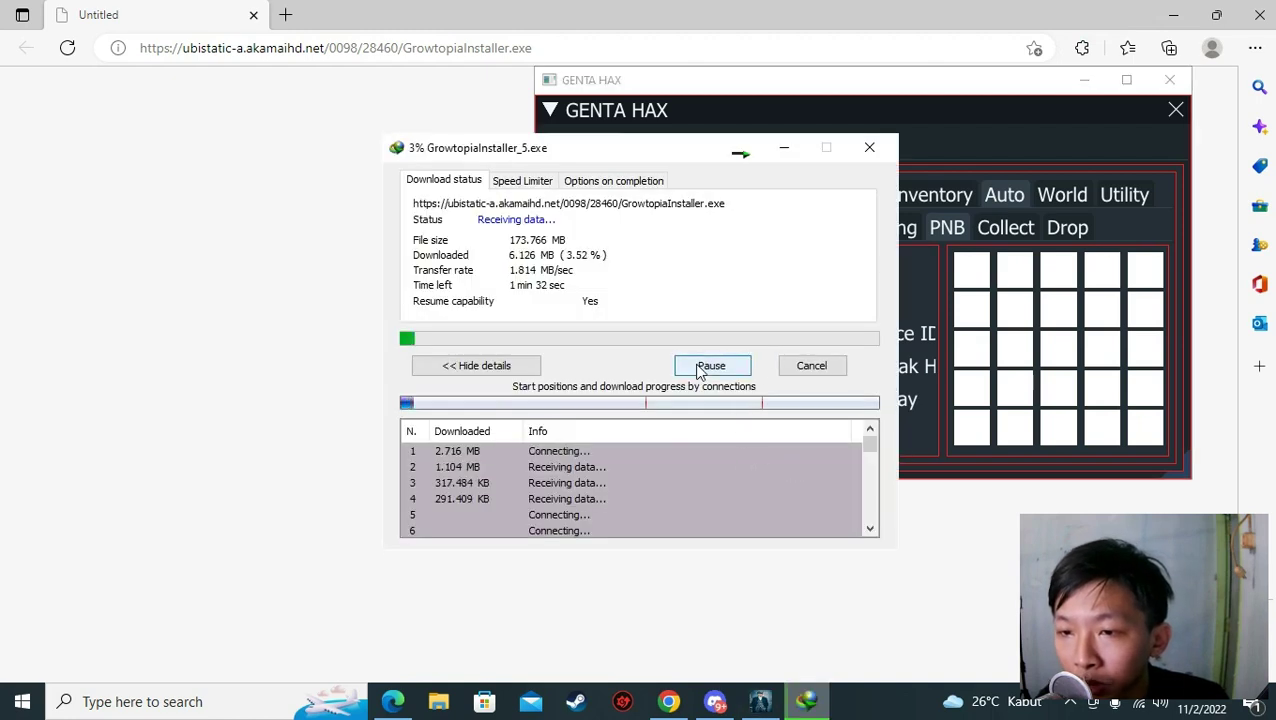
click(699, 370)
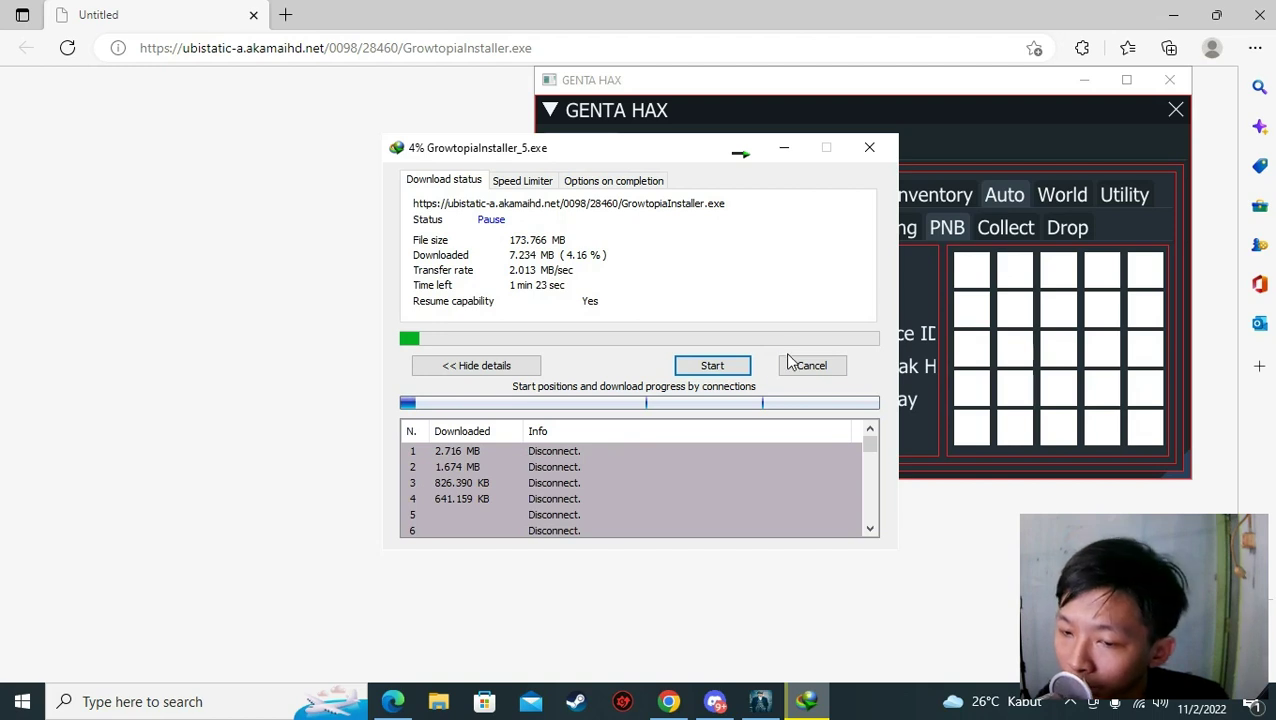
click(445, 706)
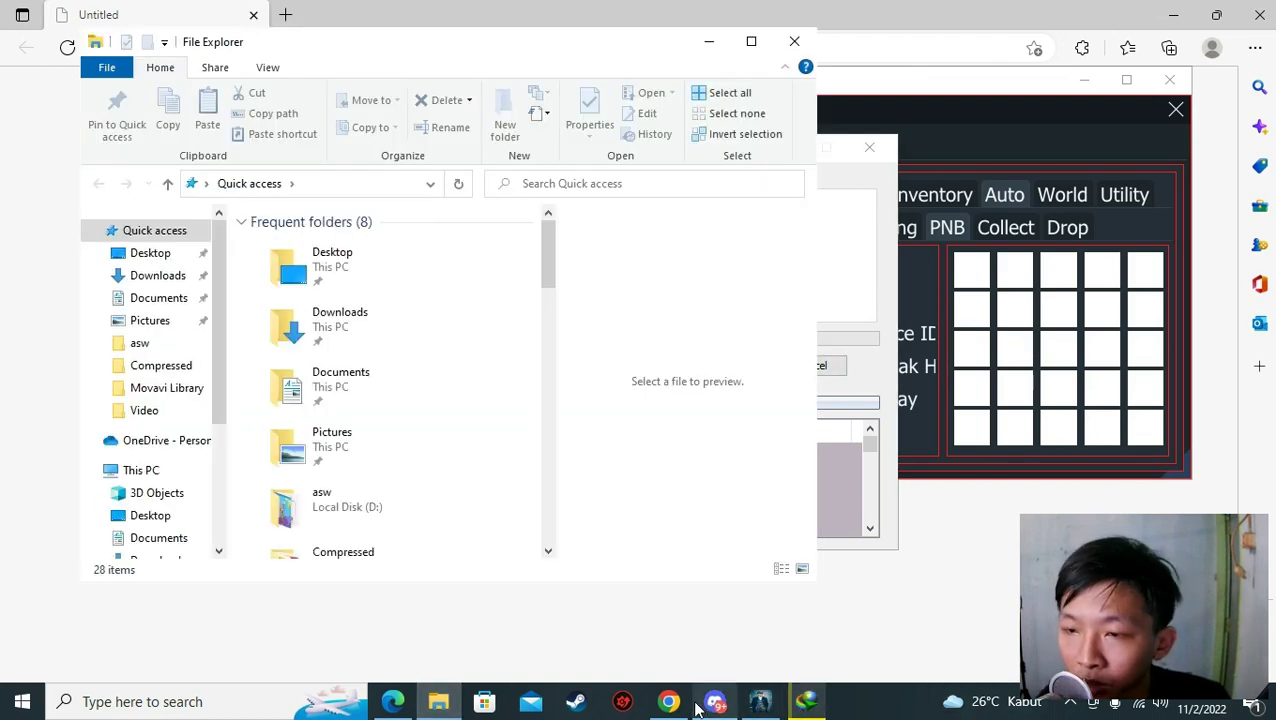
Minimize the IDM progress window and browse to Downloads\Programs to select GrowtopiaInstaller_4.
click(881, 246)
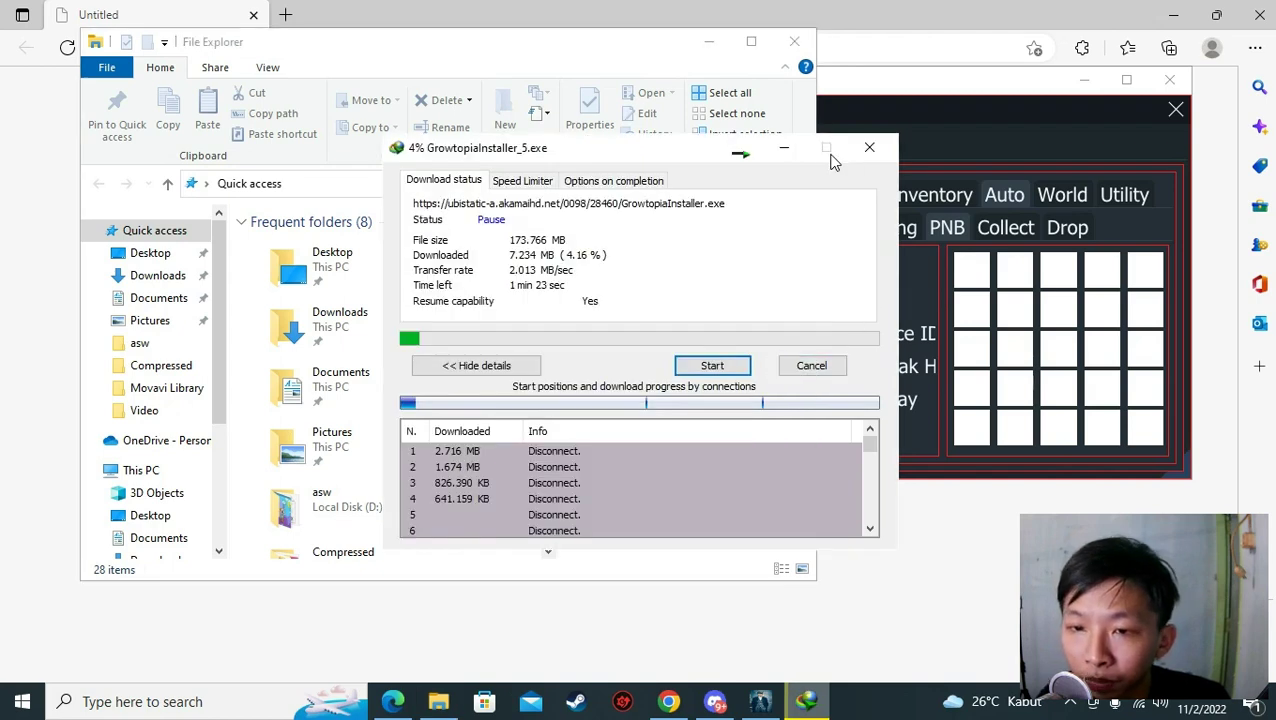
click(784, 148)
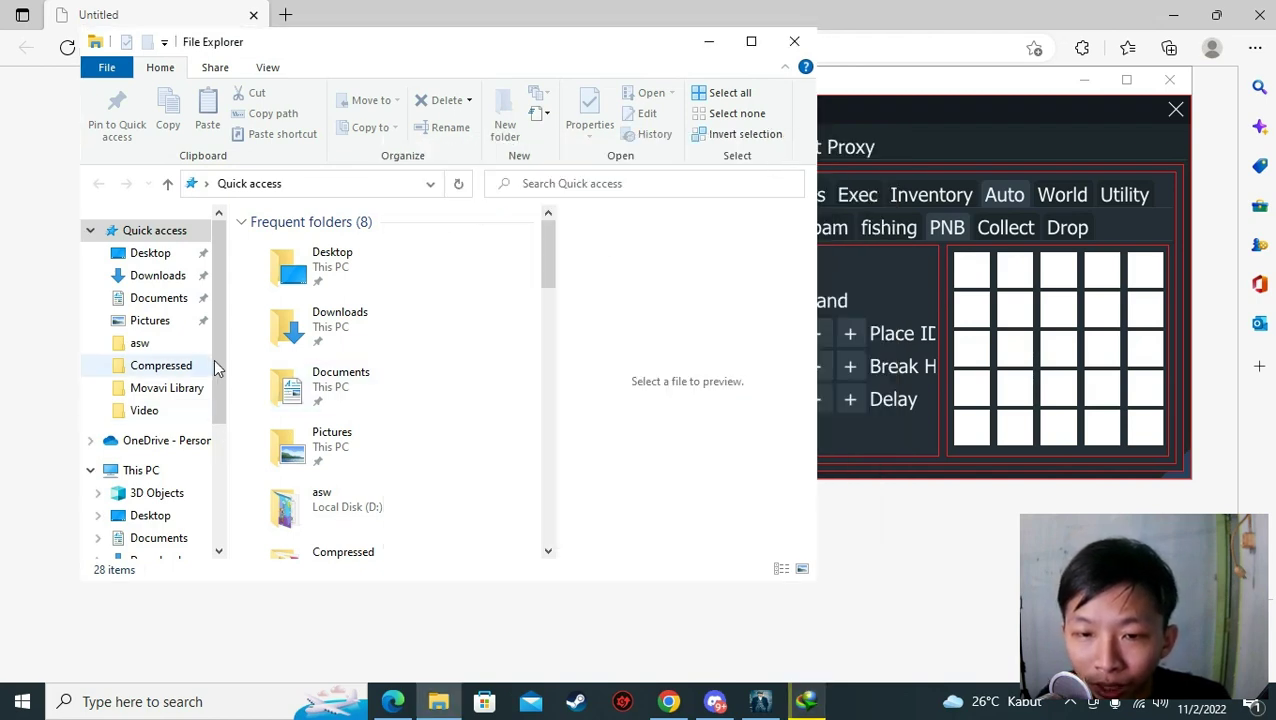
scroll(208, 359, down, 3)
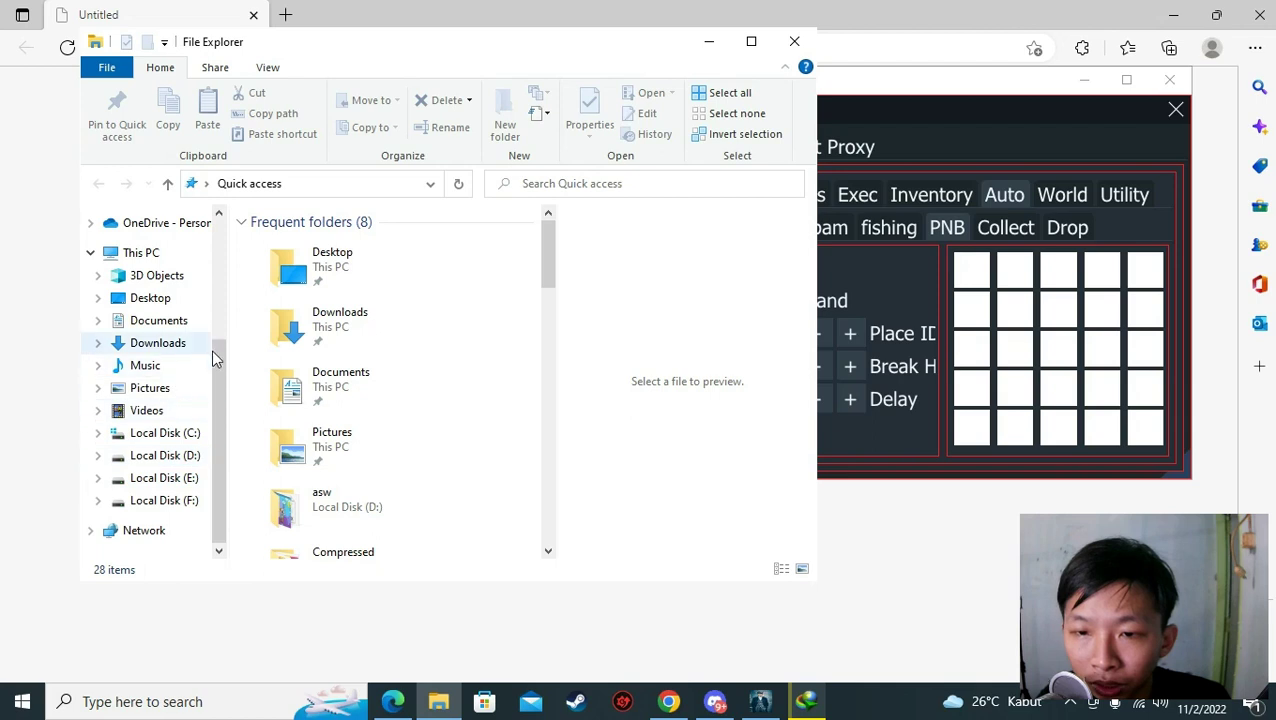
double_click(333, 322)
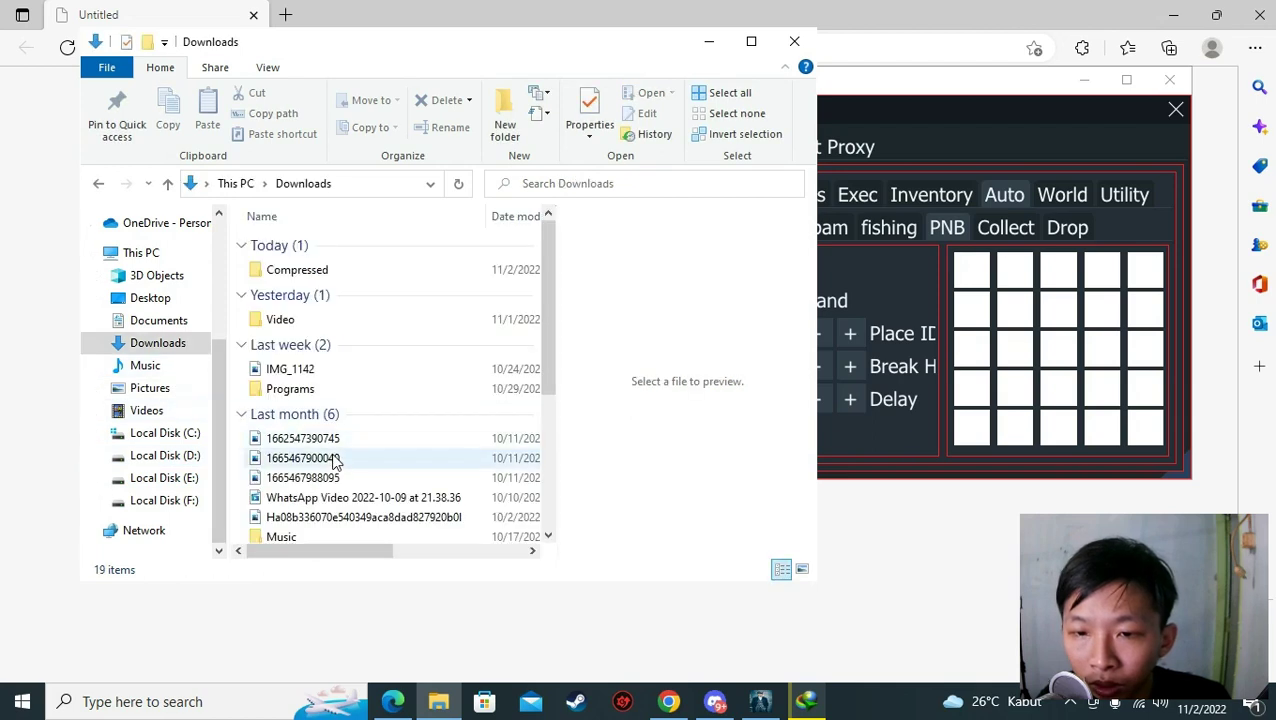
double_click(295, 390)
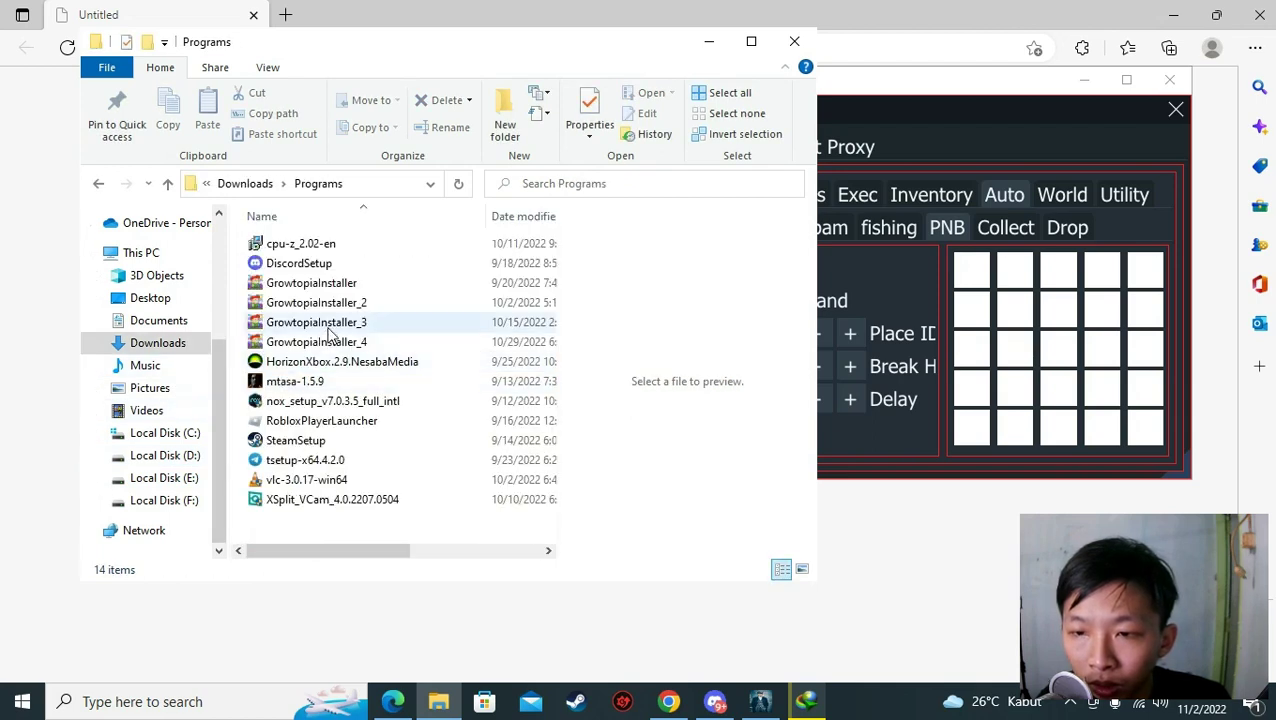
click(330, 342)
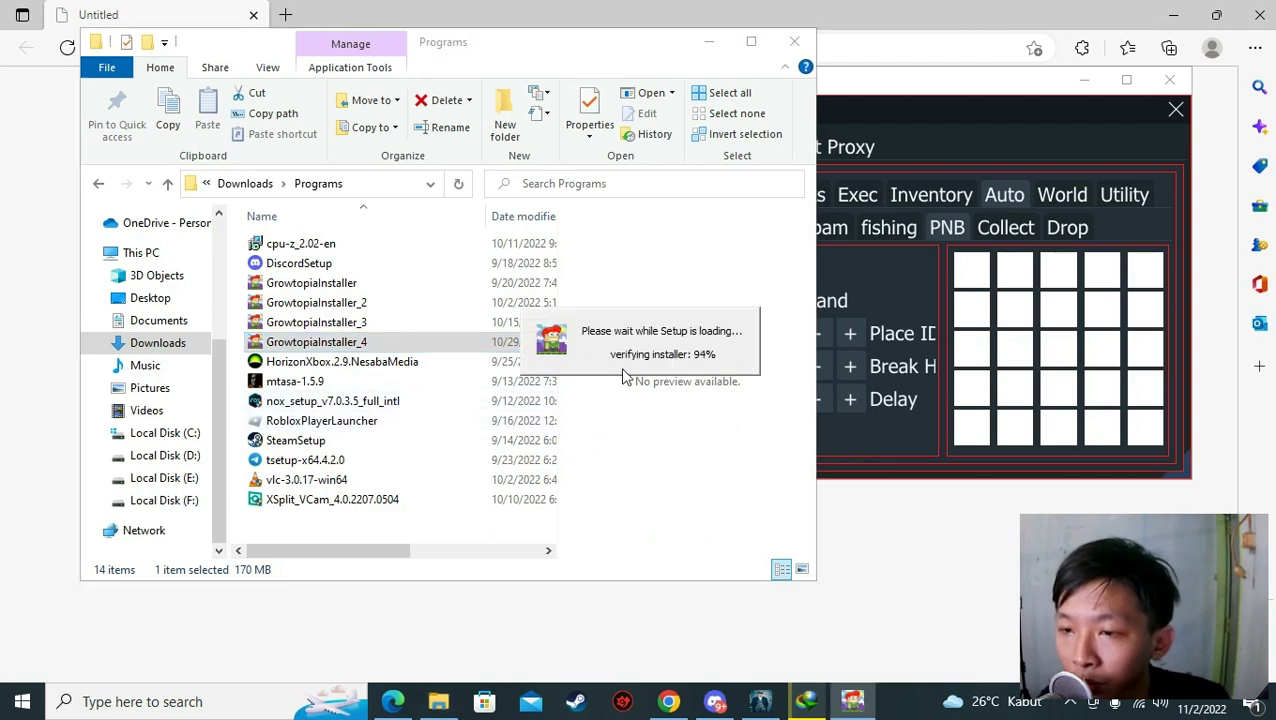
Run the setup wizard with default components, installing into F:\Growtopia\.
click(750, 502)
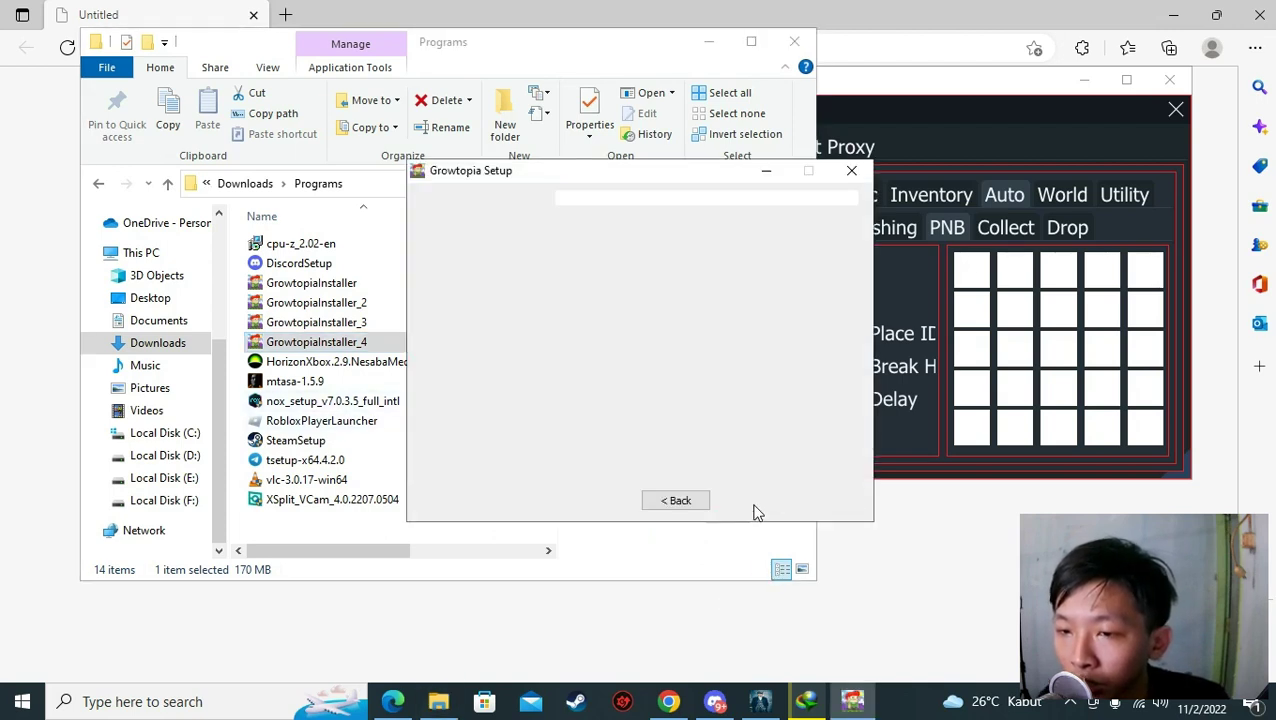
click(752, 505)
click(752, 505)
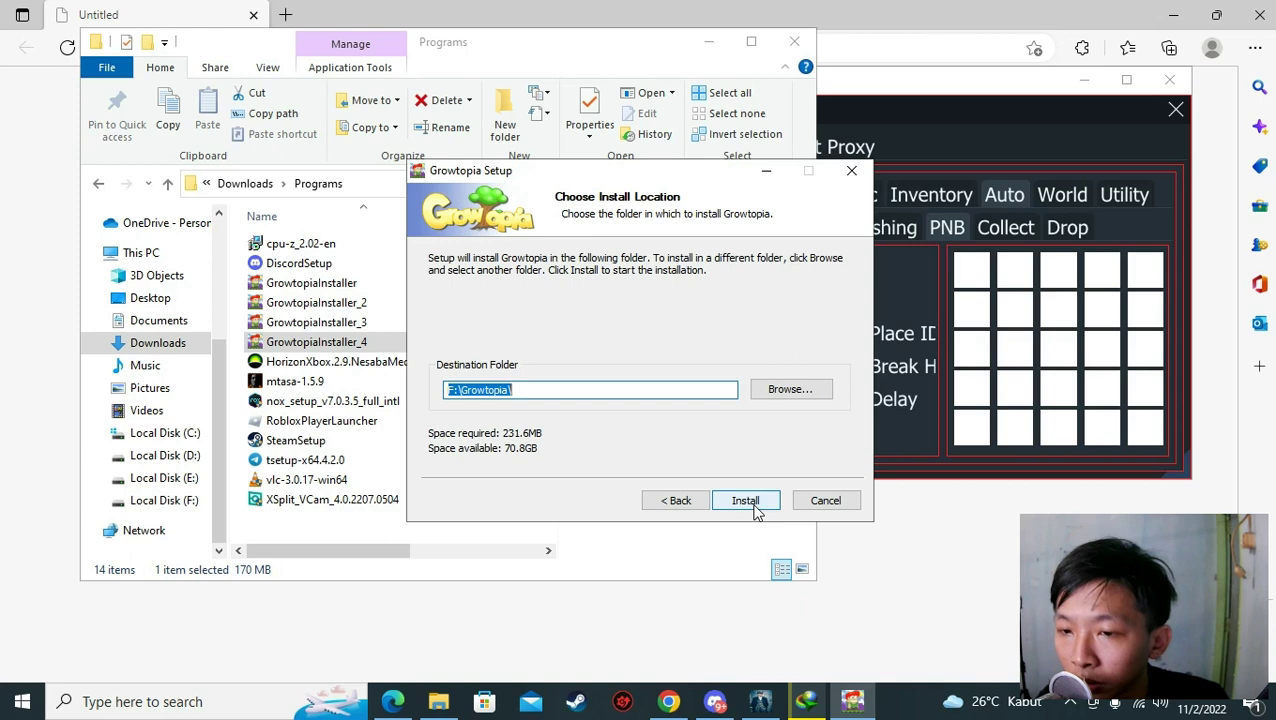
click(755, 505)
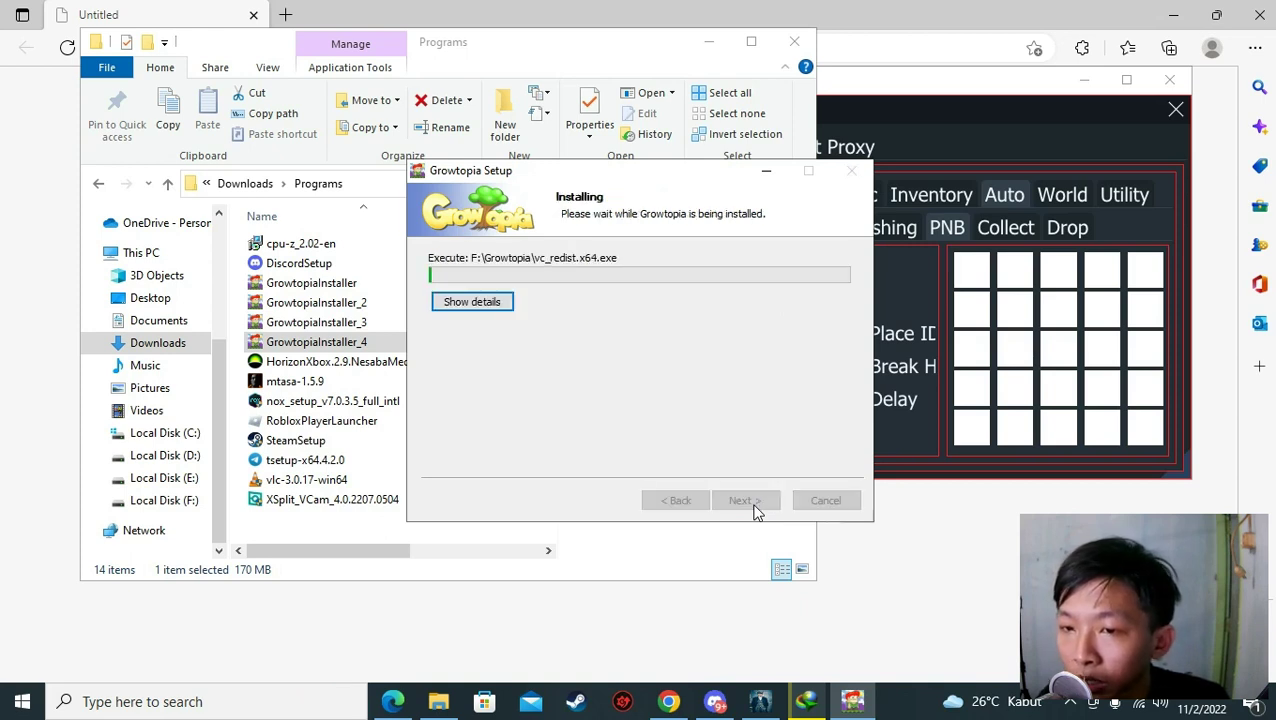
Cancel the Visual C++ redistributable setup, close Edge, and advance to the completion page.
click(820, 459)
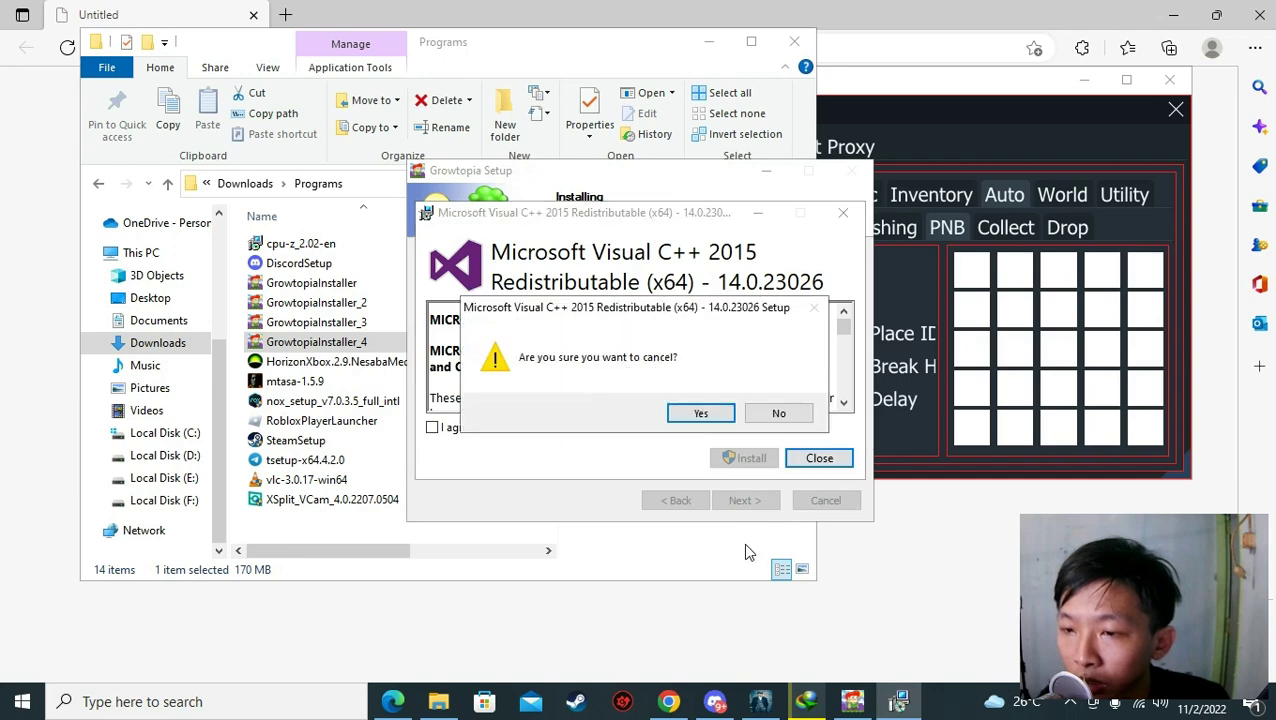
click(701, 414)
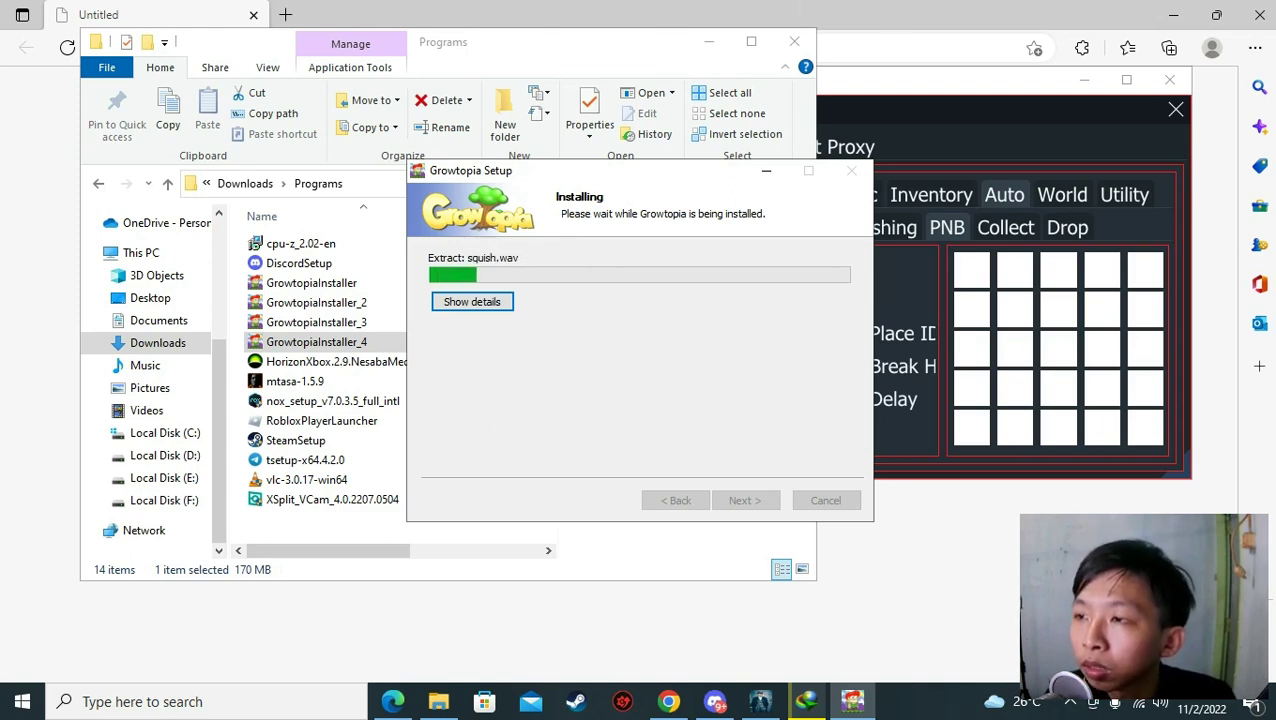
click(1250, 16)
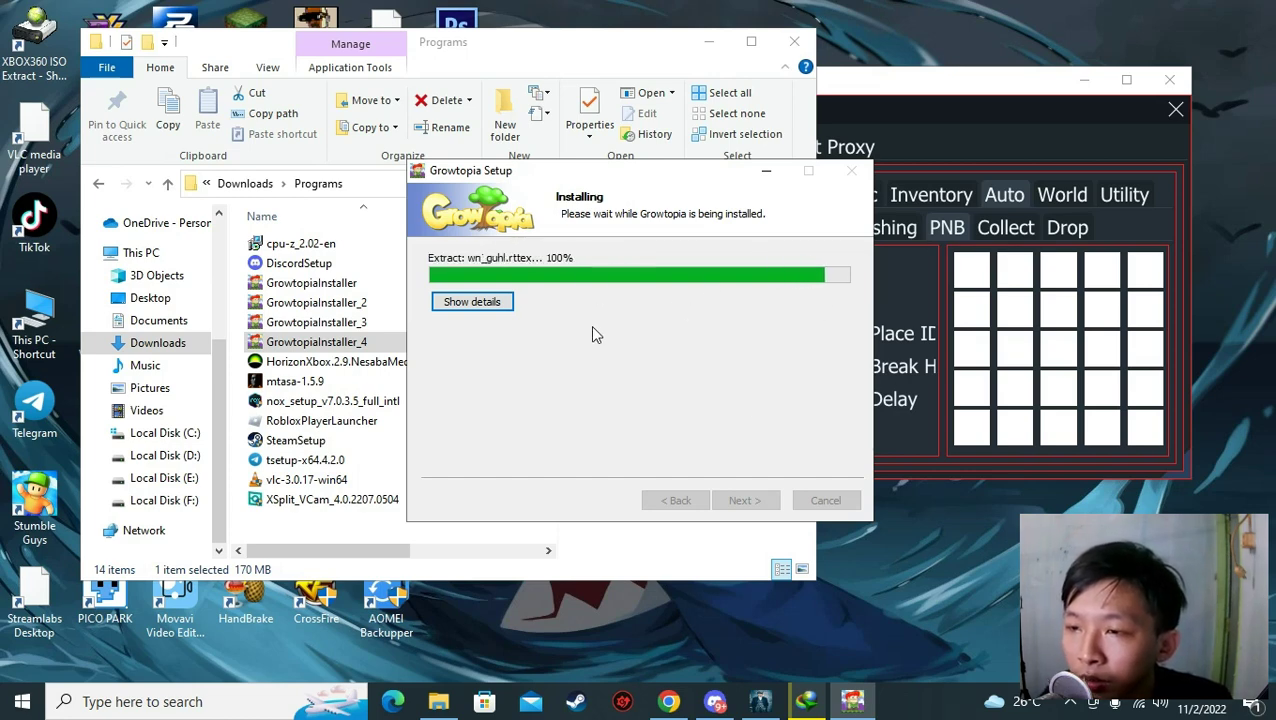
click(762, 500)
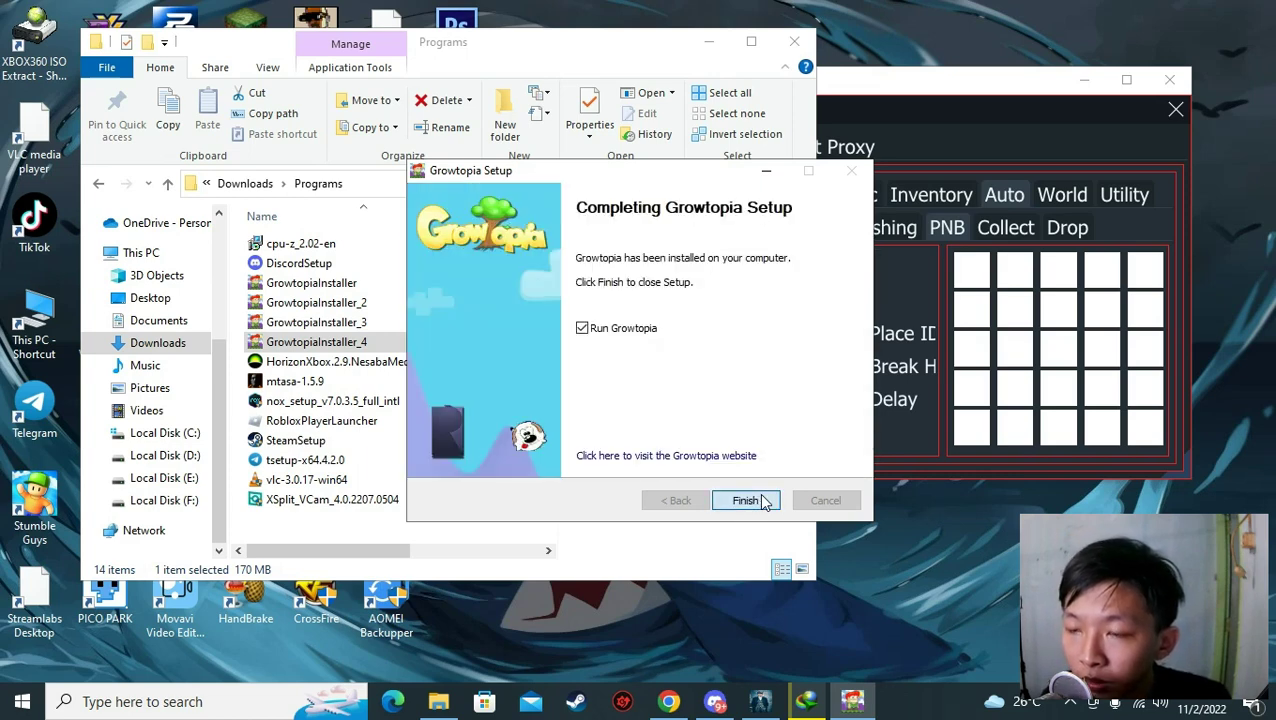
Launch Growtopia, attempt GrowID sign-in, and close the game at the V4.07 Update Required notice.
click(745, 500)
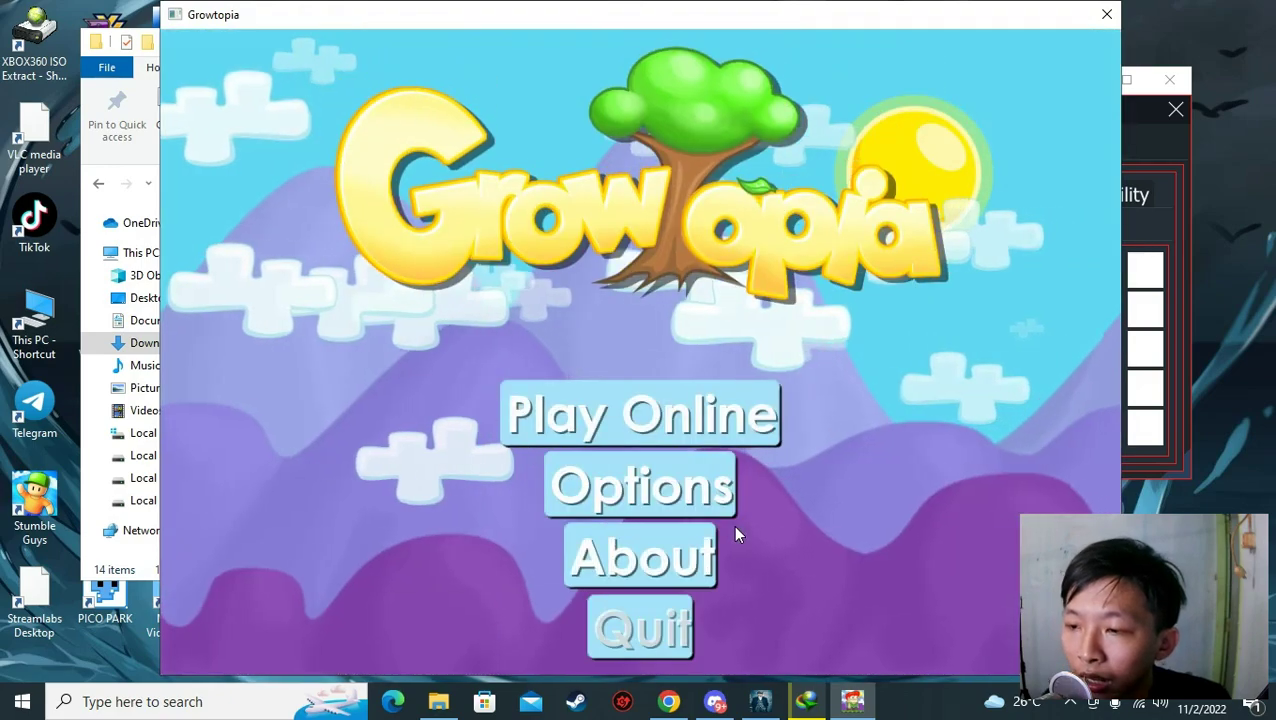
click(651, 395)
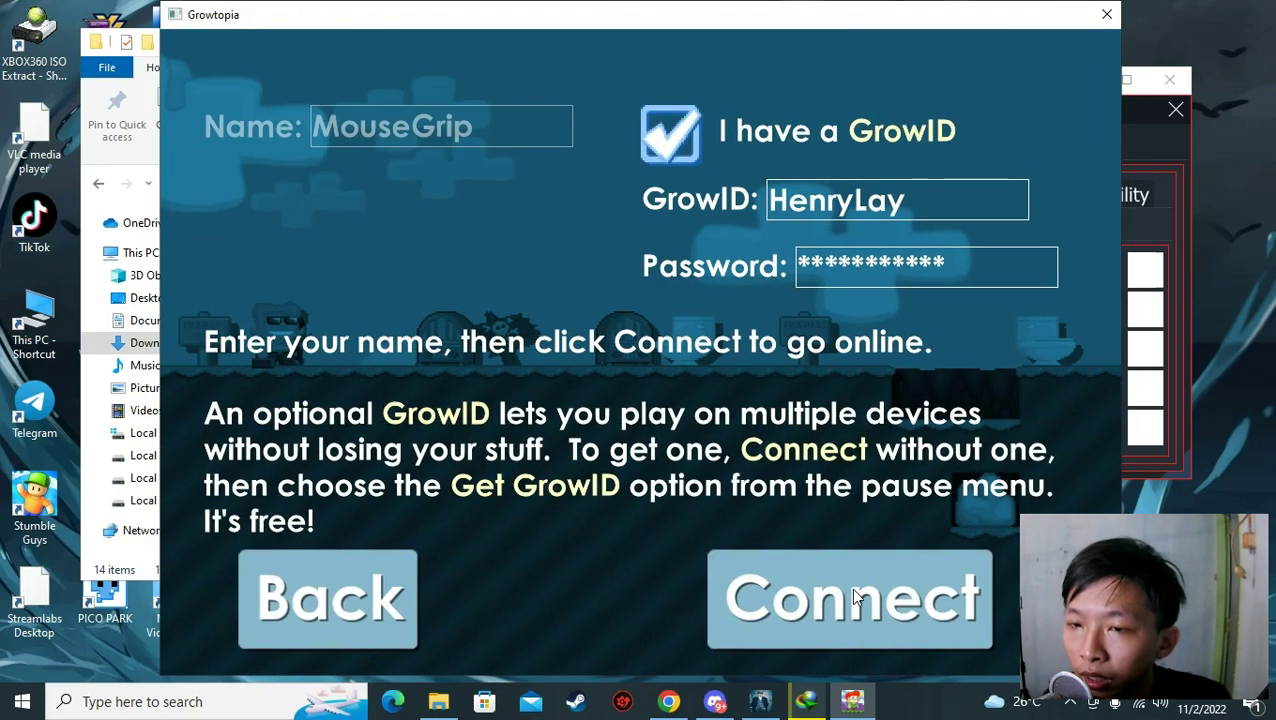
click(850, 590)
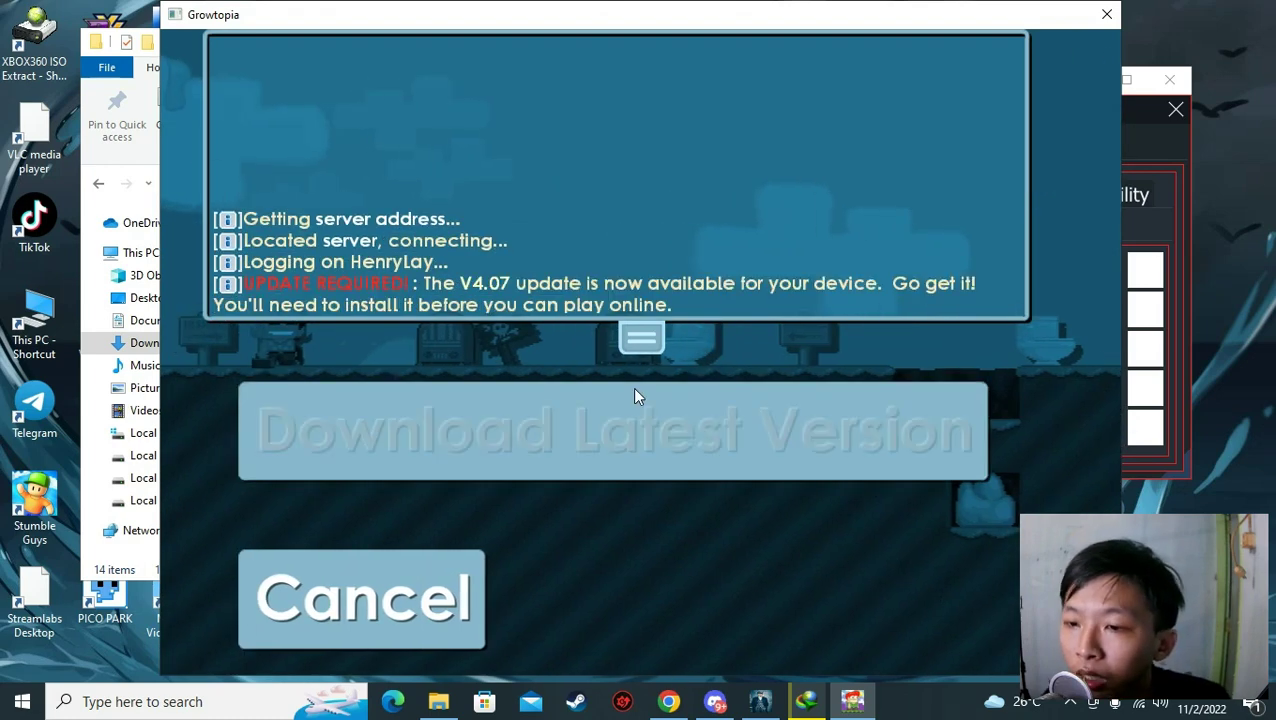
click(1107, 14)
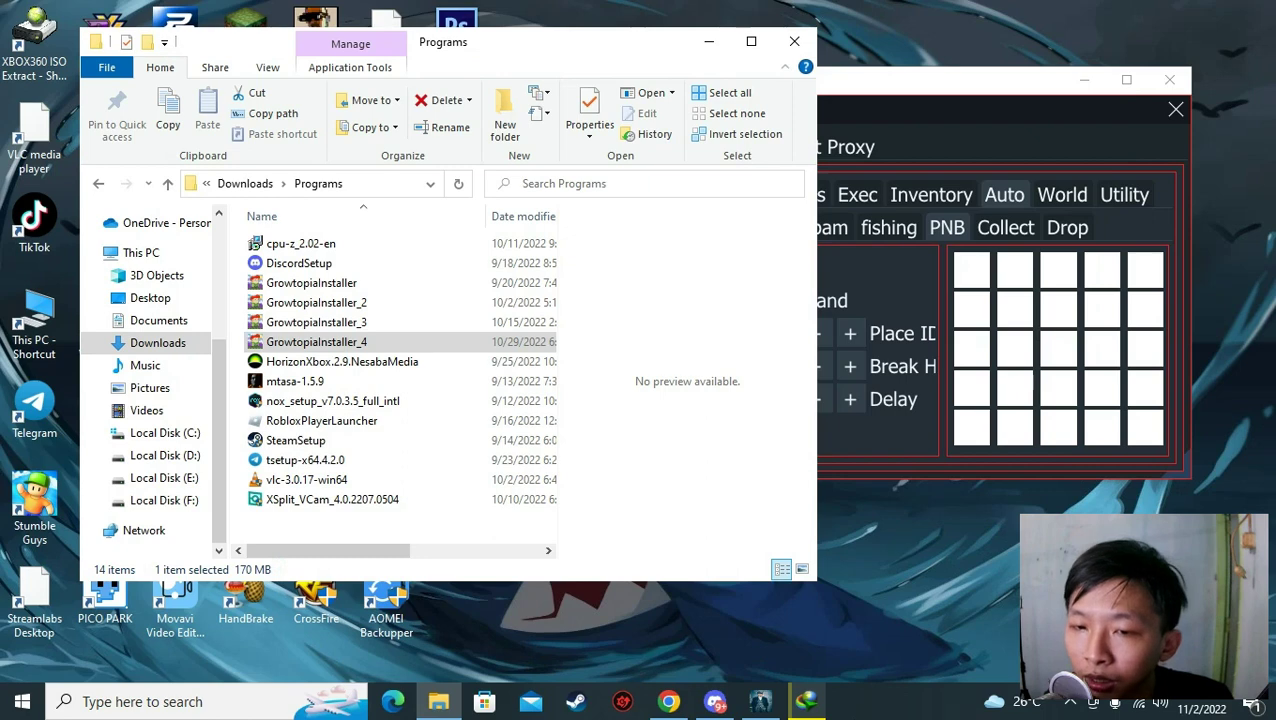
Resume the paused GrowtopiaInstaller_5.exe download until it completes at 173.76 MB, then open it.
click(815, 704)
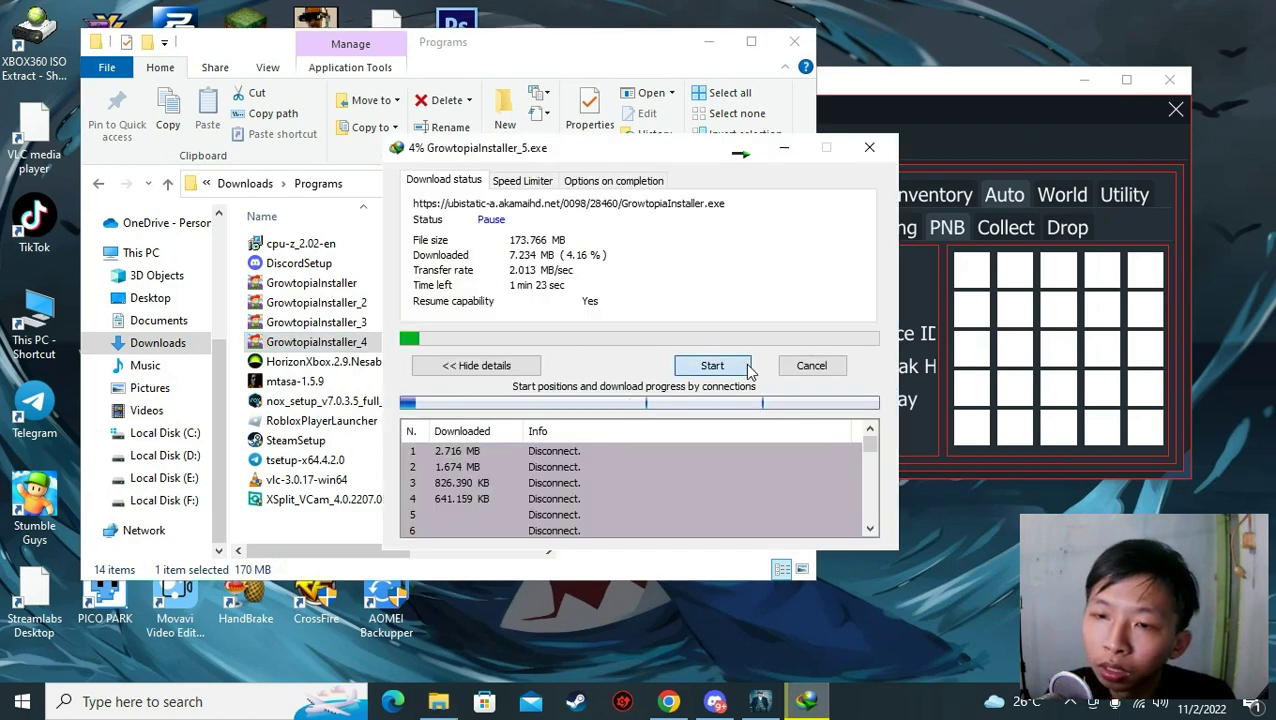
click(711, 366)
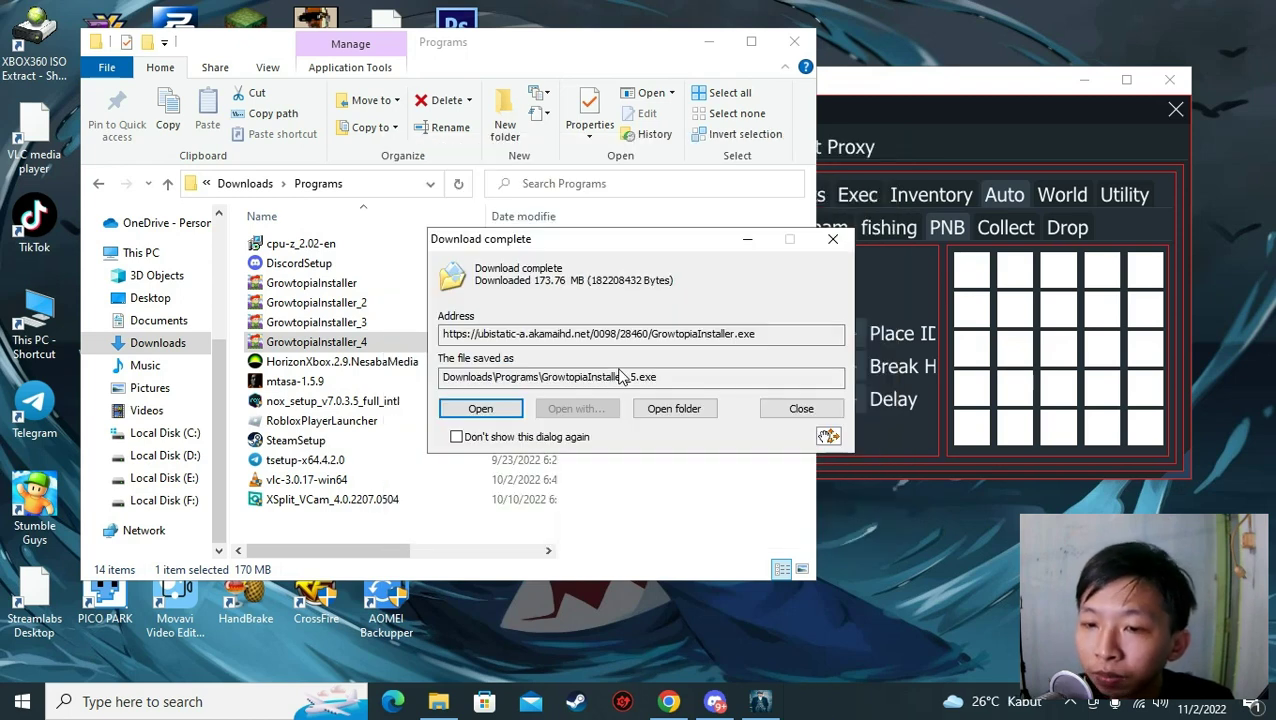
click(479, 408)
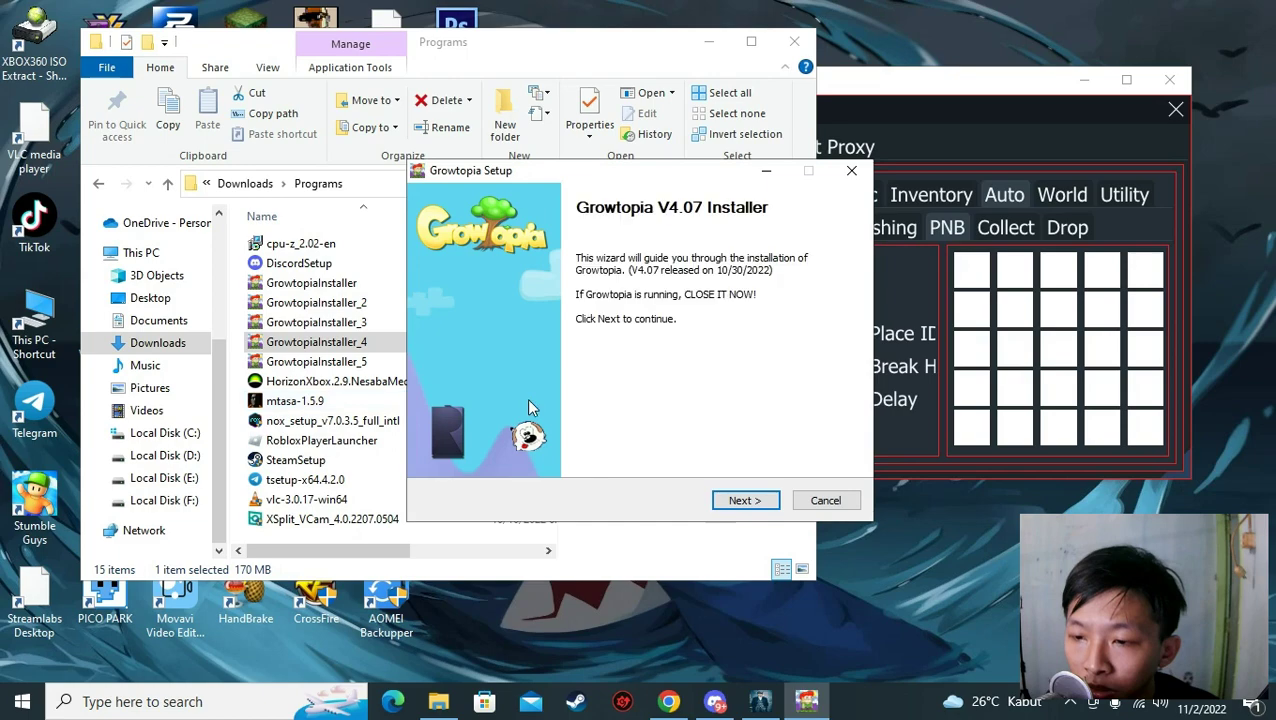
Step through the V4.07 installer with default components and start the installation.
click(742, 500)
click(744, 500)
click(738, 502)
click(740, 504)
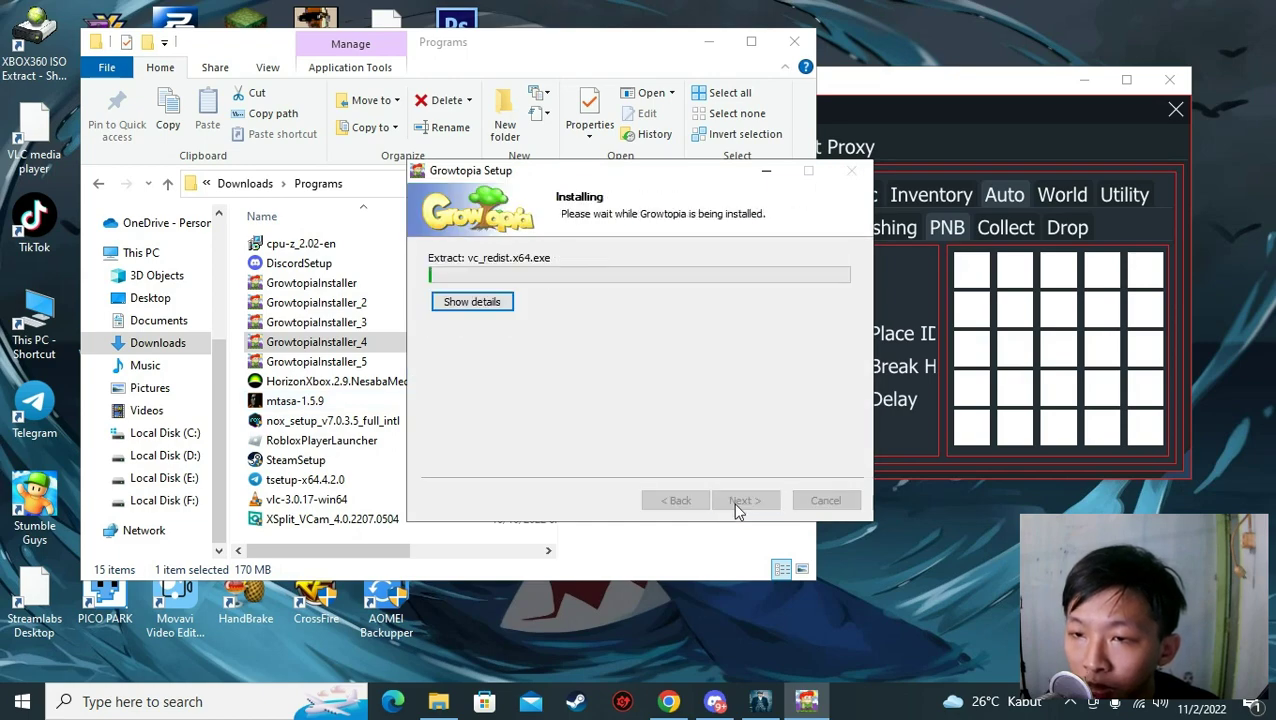
click(708, 41)
Cancel the Visual C++ setup and finish the installation, launching Growtopia.
click(819, 458)
click(705, 416)
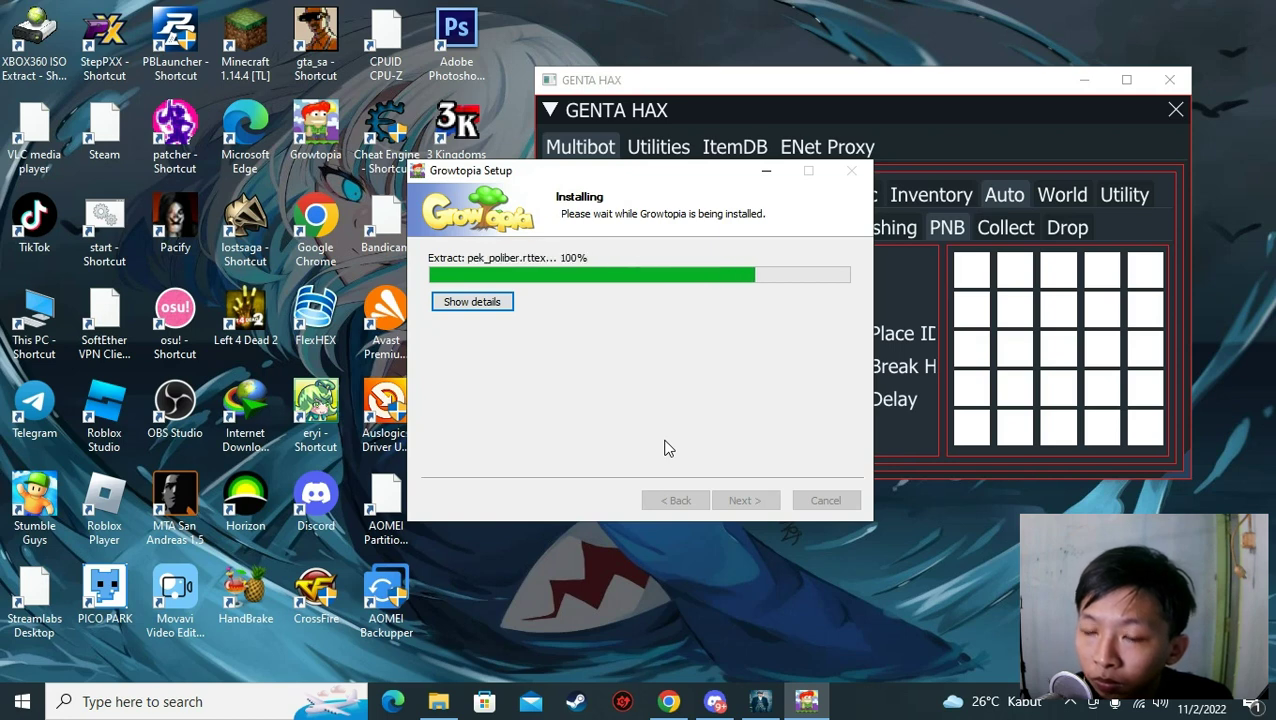
click(752, 500)
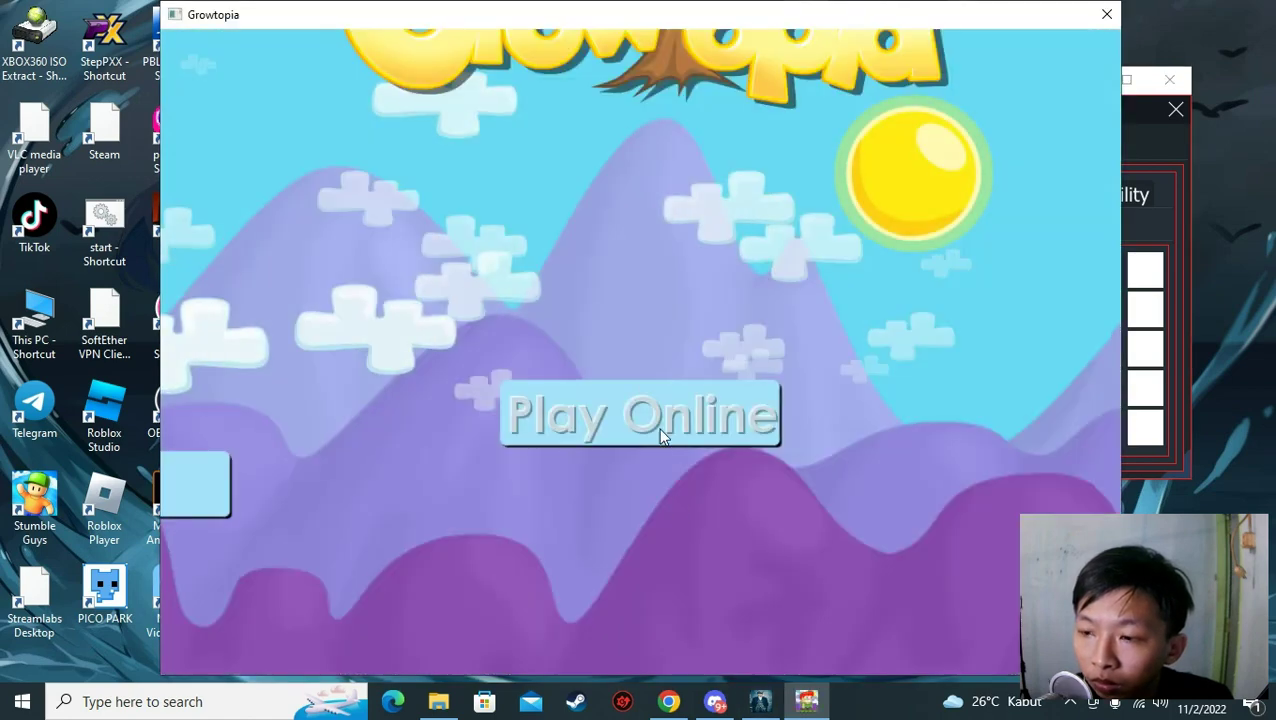
Connect online so Growtopia updates items 9/9 and loads, briefly checking GENTA HAX meanwhile.
click(658, 428)
click(738, 598)
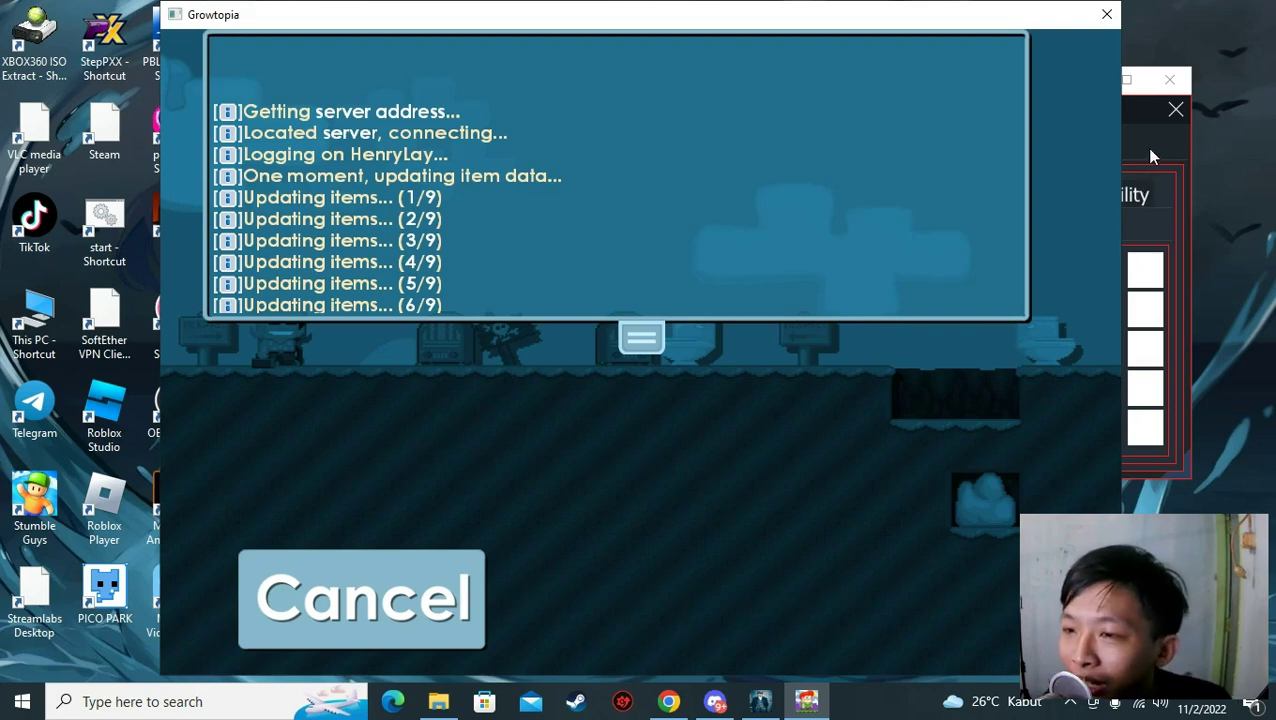
click(1150, 156)
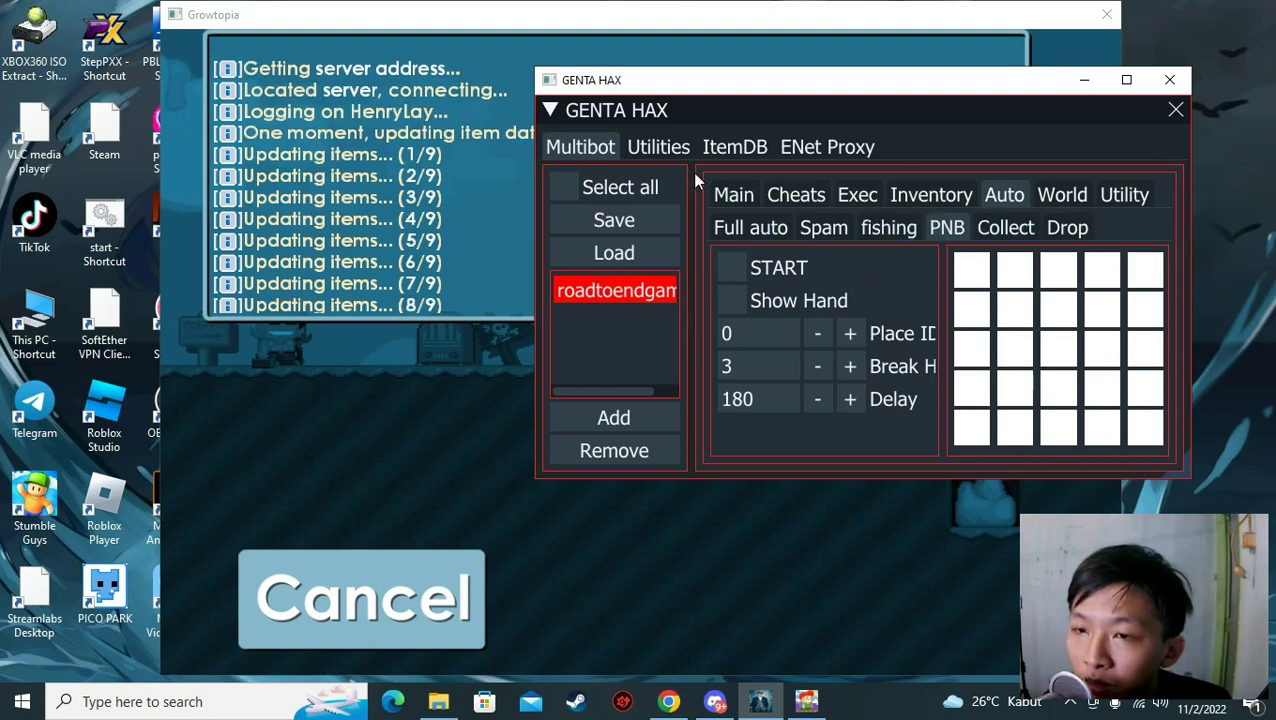
click(597, 20)
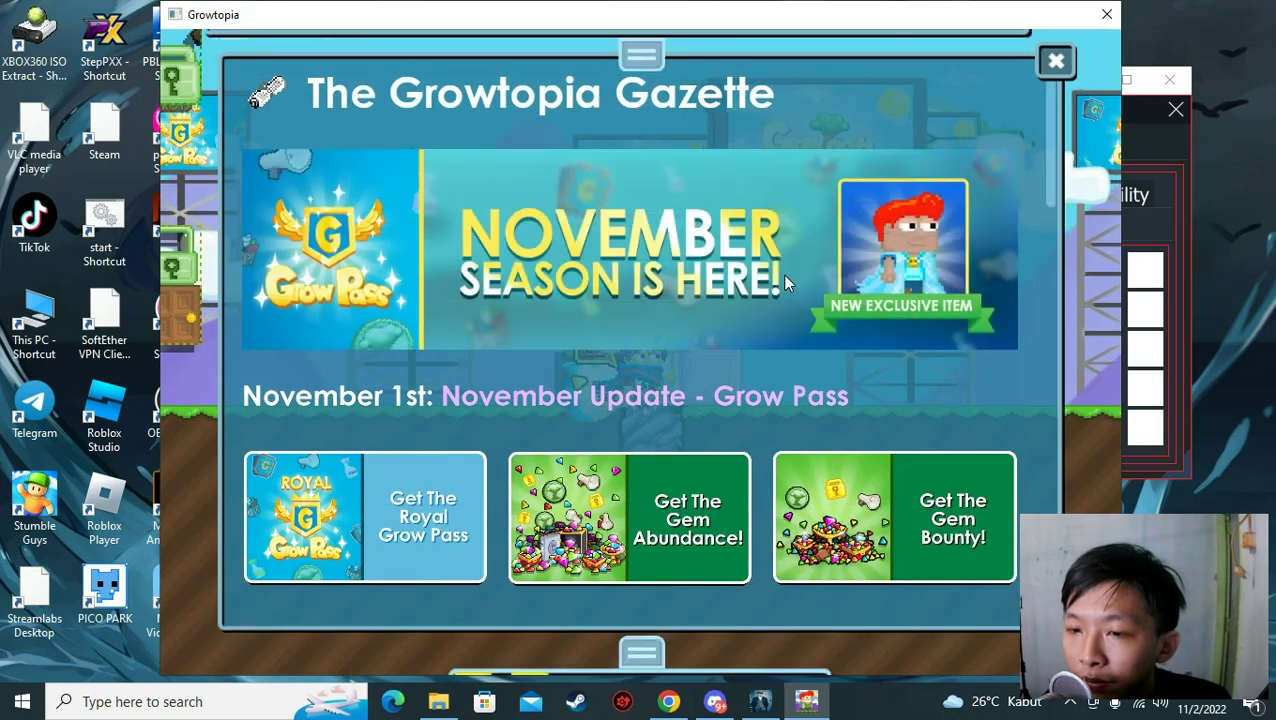
Close the Gazette, punch the blocks beside the character, and move onto the yellow lock.
key(Escape)
click(588, 372)
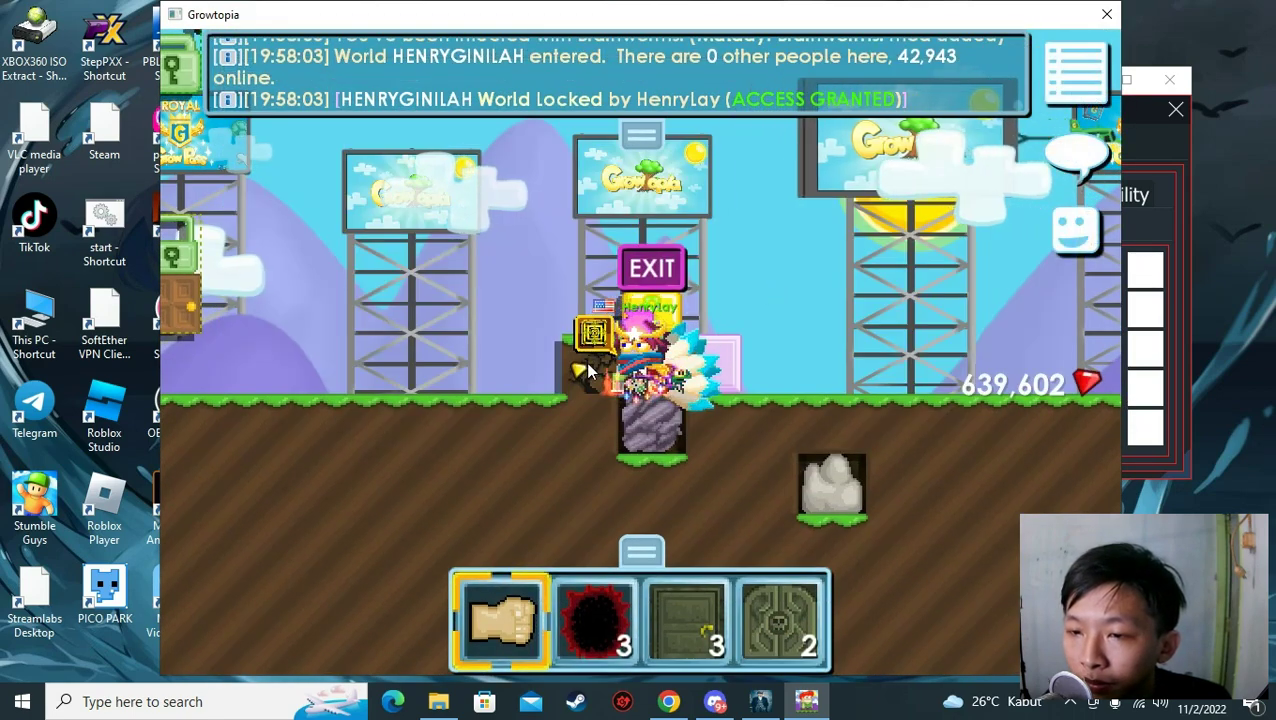
click(588, 372)
click(588, 372)
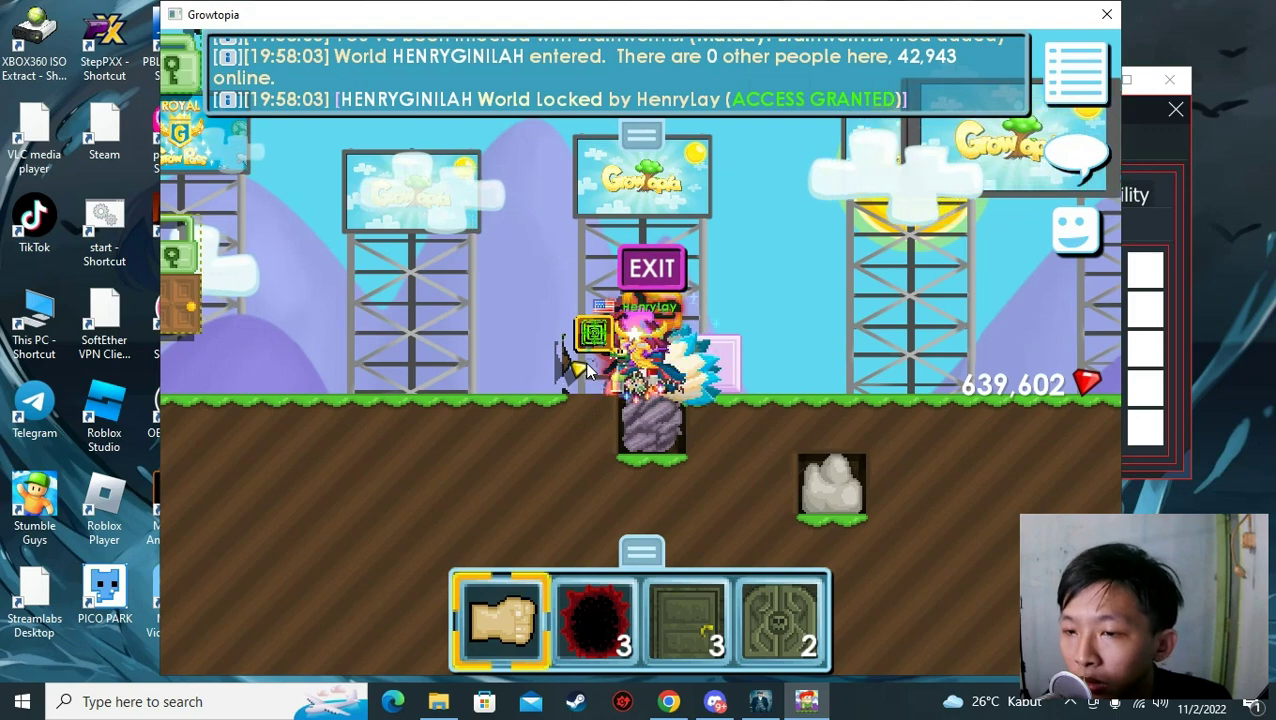
click(588, 372)
click(588, 372)
click(588, 372)
key(Left)
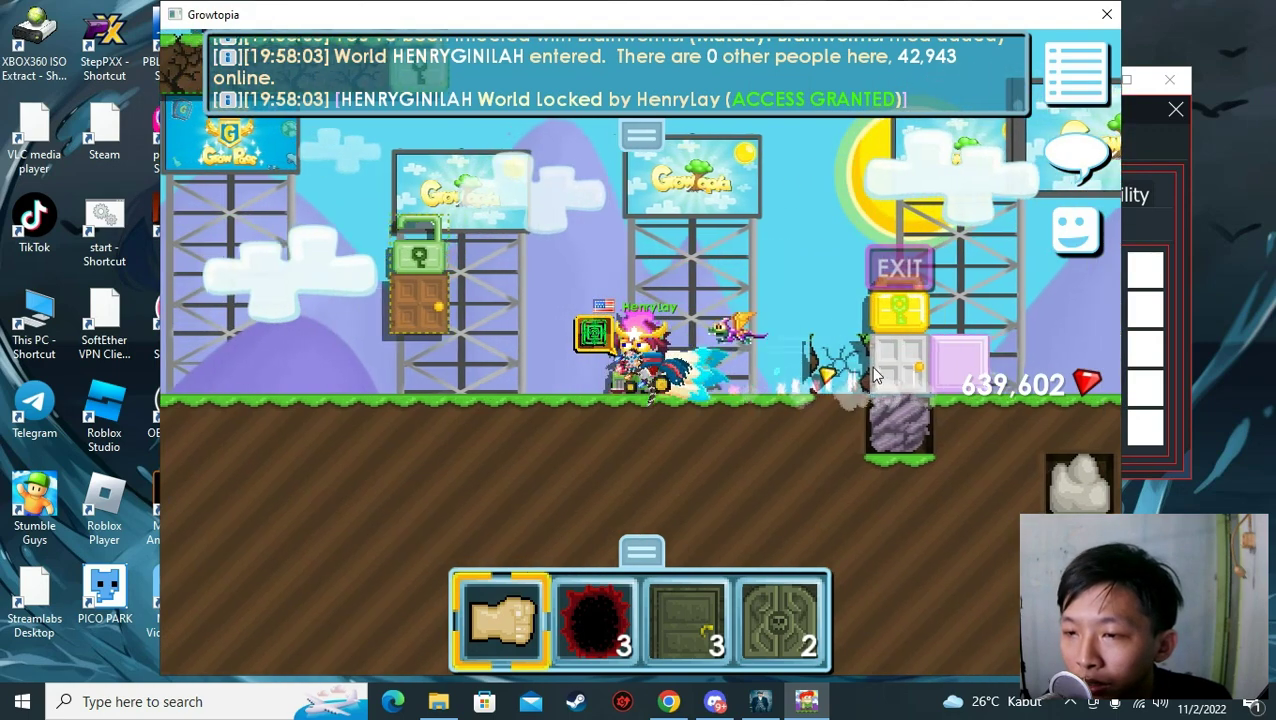
click(783, 373)
key(Right)
key(Up)
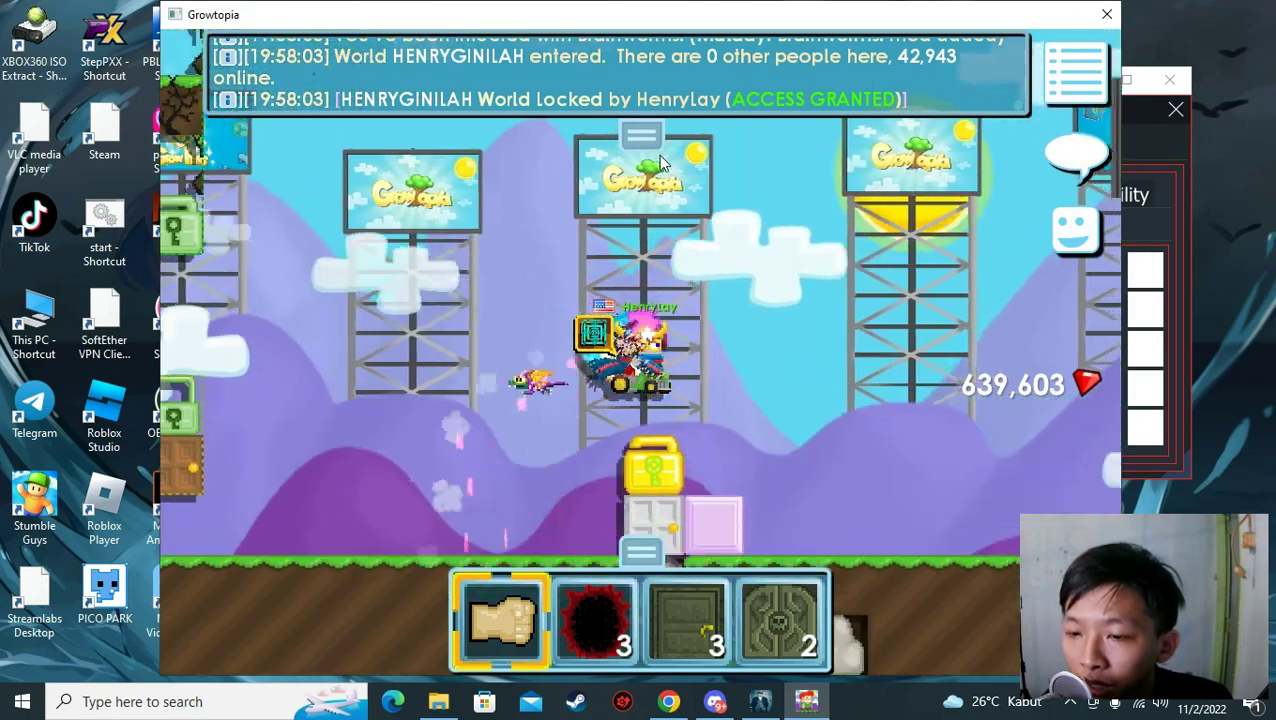
Expand and collapse the inventory, walk to the EXIT door and lock, and equip the wrench.
drag(641, 551, 643, 247)
click(634, 226)
key(Left)
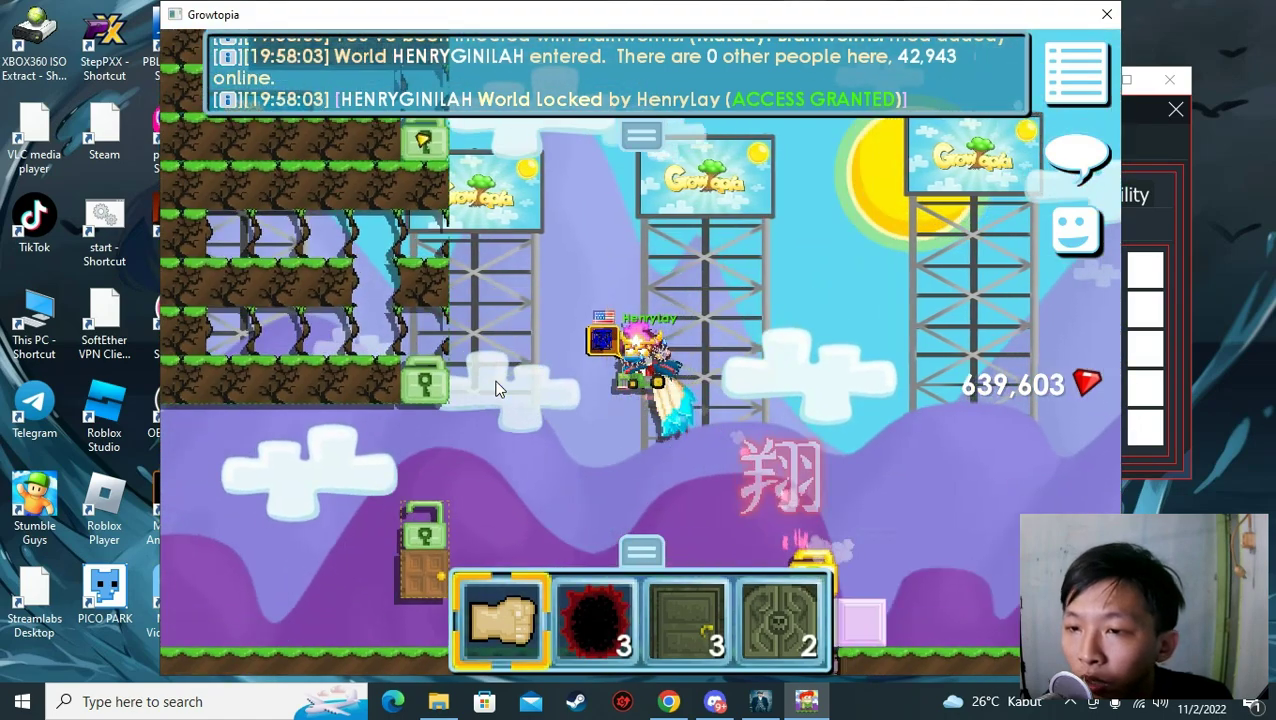
key(Left)
key(Up)
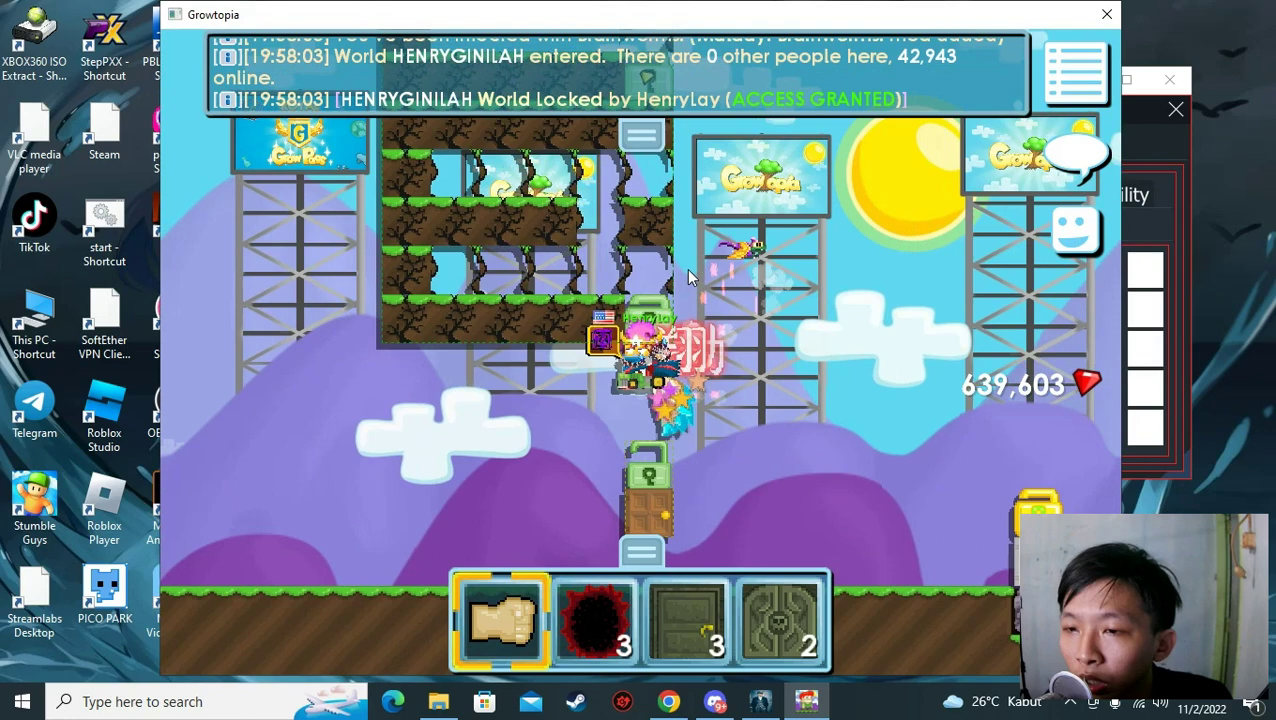
key(Right)
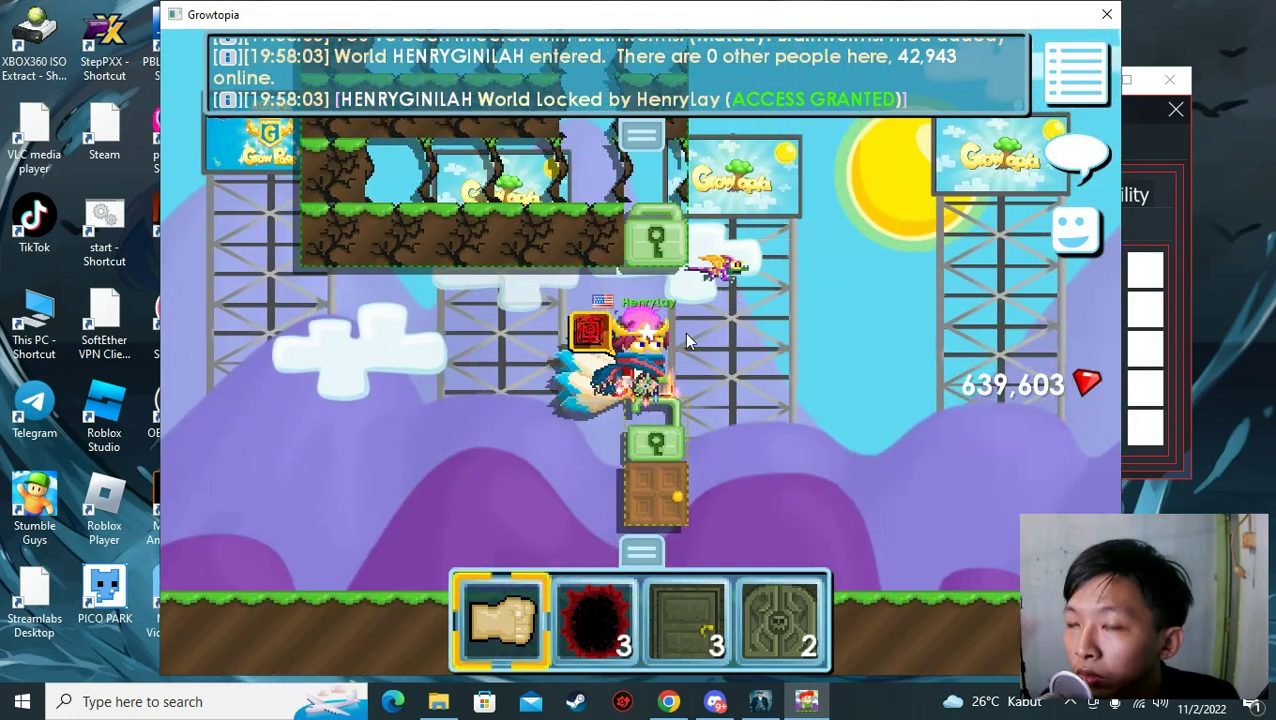
key(Right)
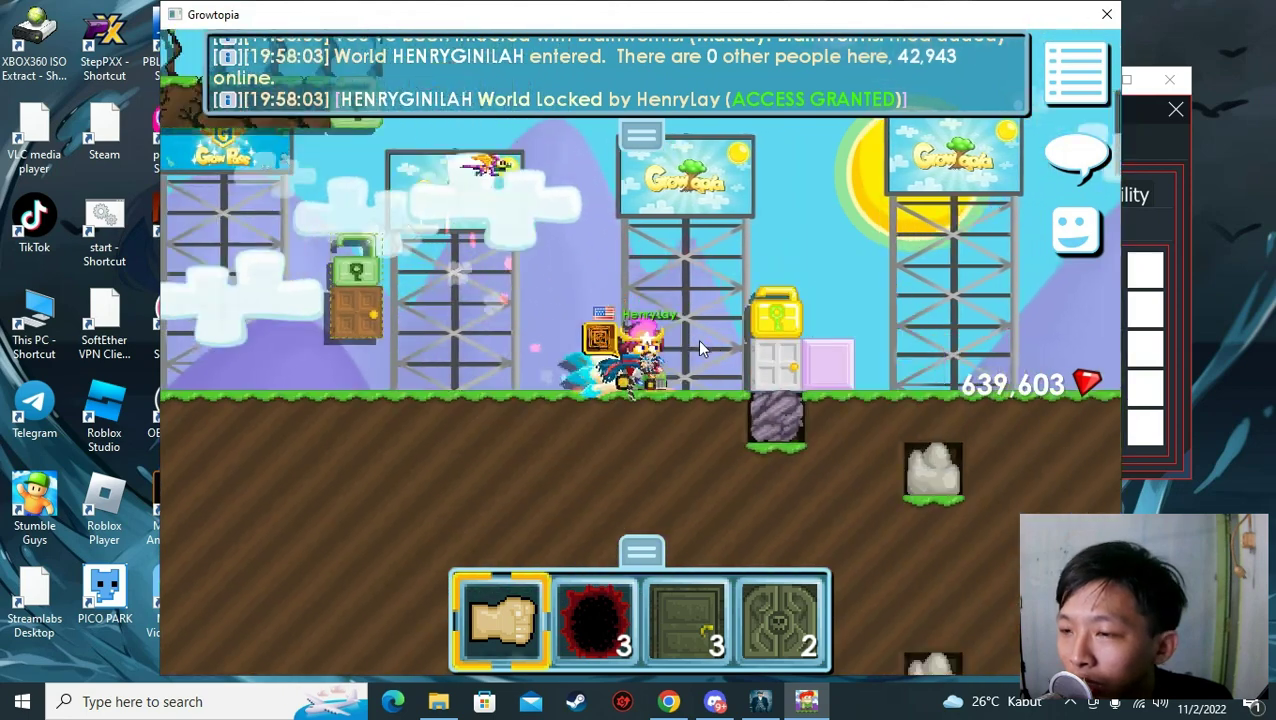
key(Up)
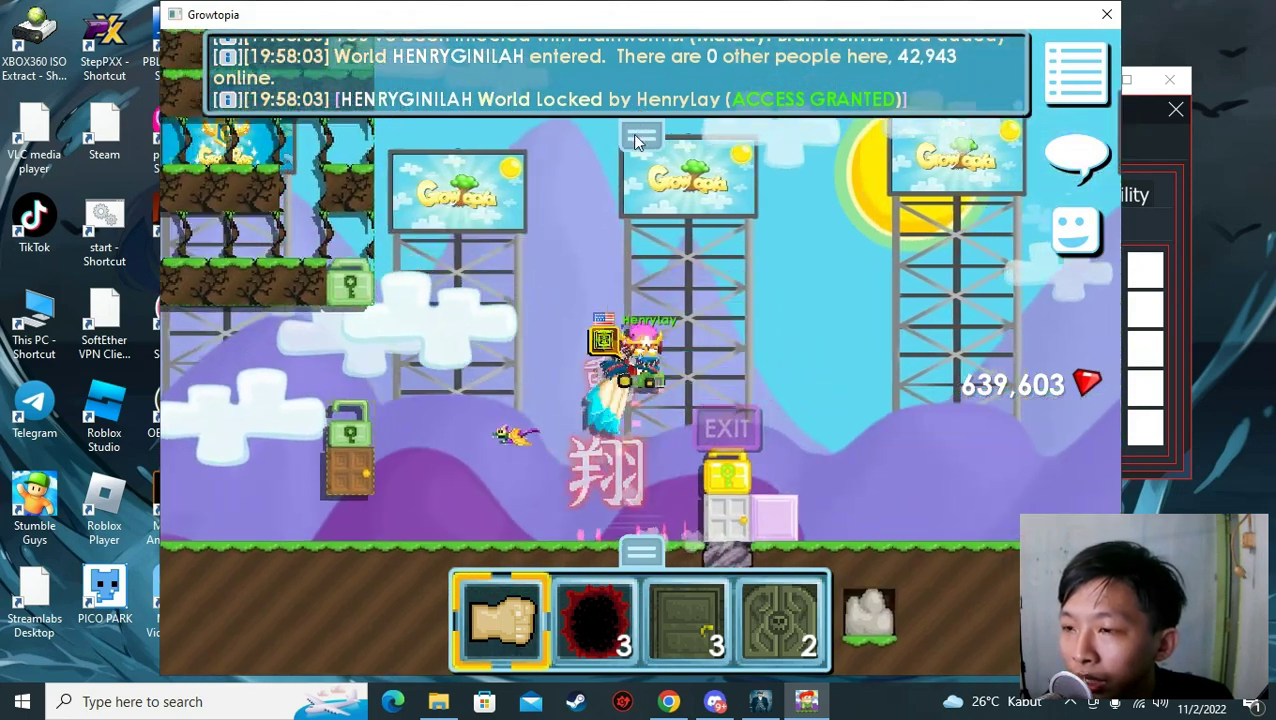
key(1)
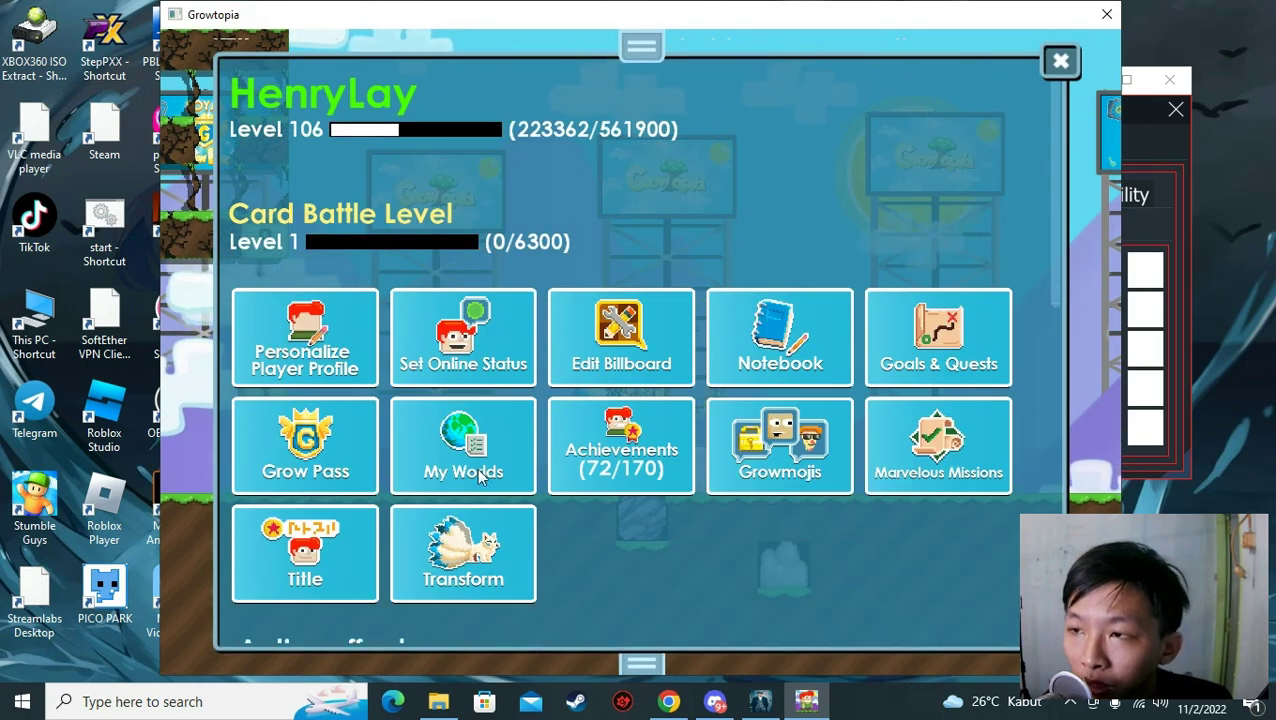
Close the profile, exit the world from the pause menu, and pick EXSETHS from your worlds.
click(1061, 61)
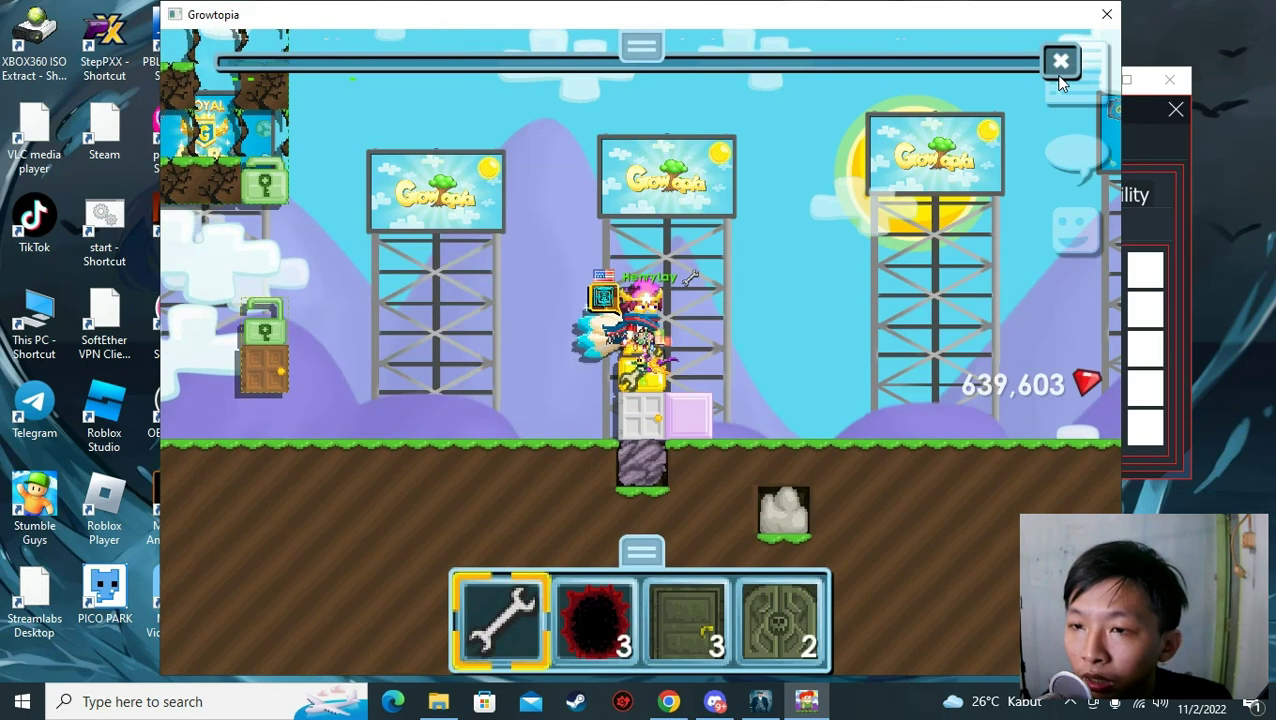
key(Escape)
click(634, 150)
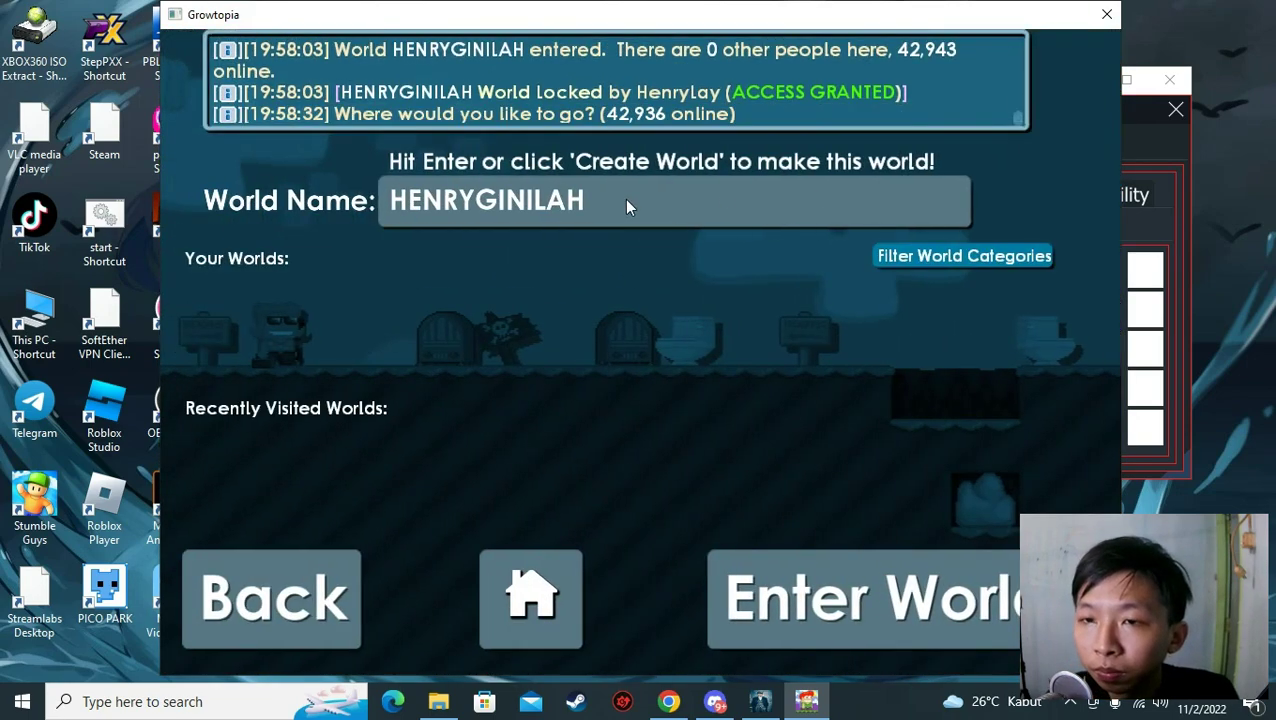
key(BackSpace)
key(BackSpace)
key(BackSpace)
key(BackSpace)
key(BackSpace)
key(BackSpace)
key(BackSpace)
key(BackSpace)
key(BackSpace)
key(BackSpace)
key(BackSpace)
key(BackSpace)
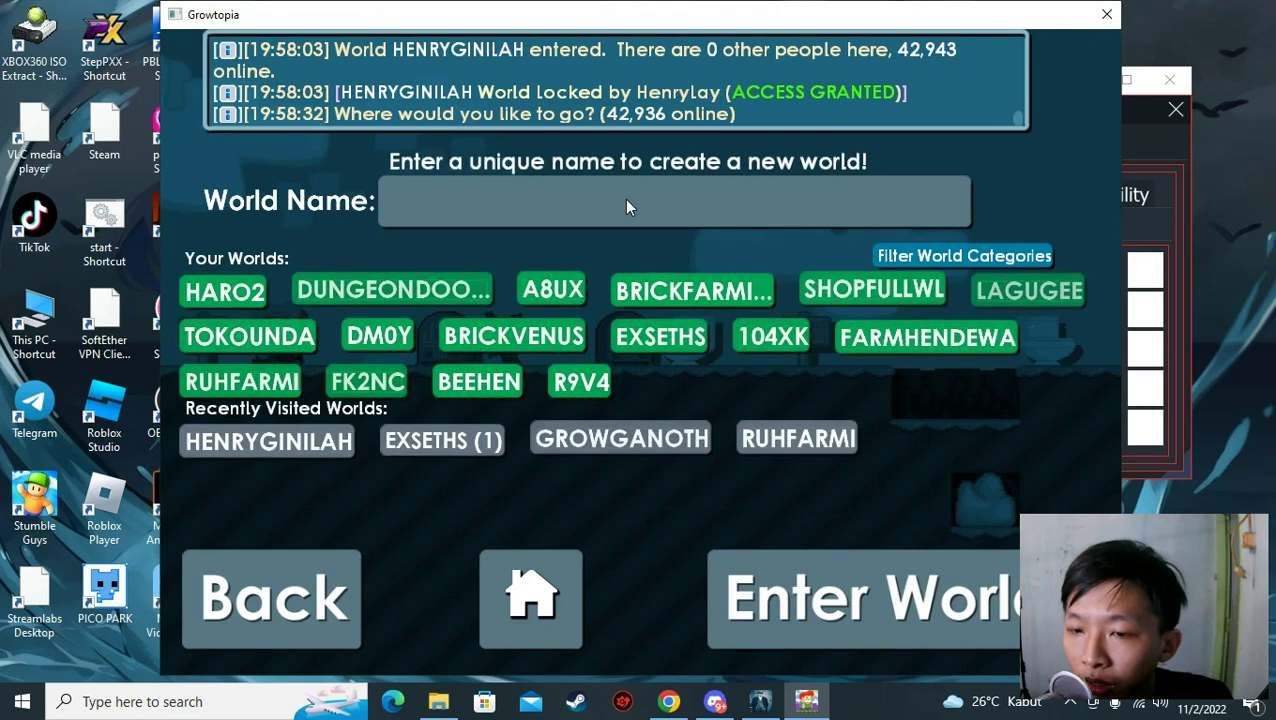
click(660, 335)
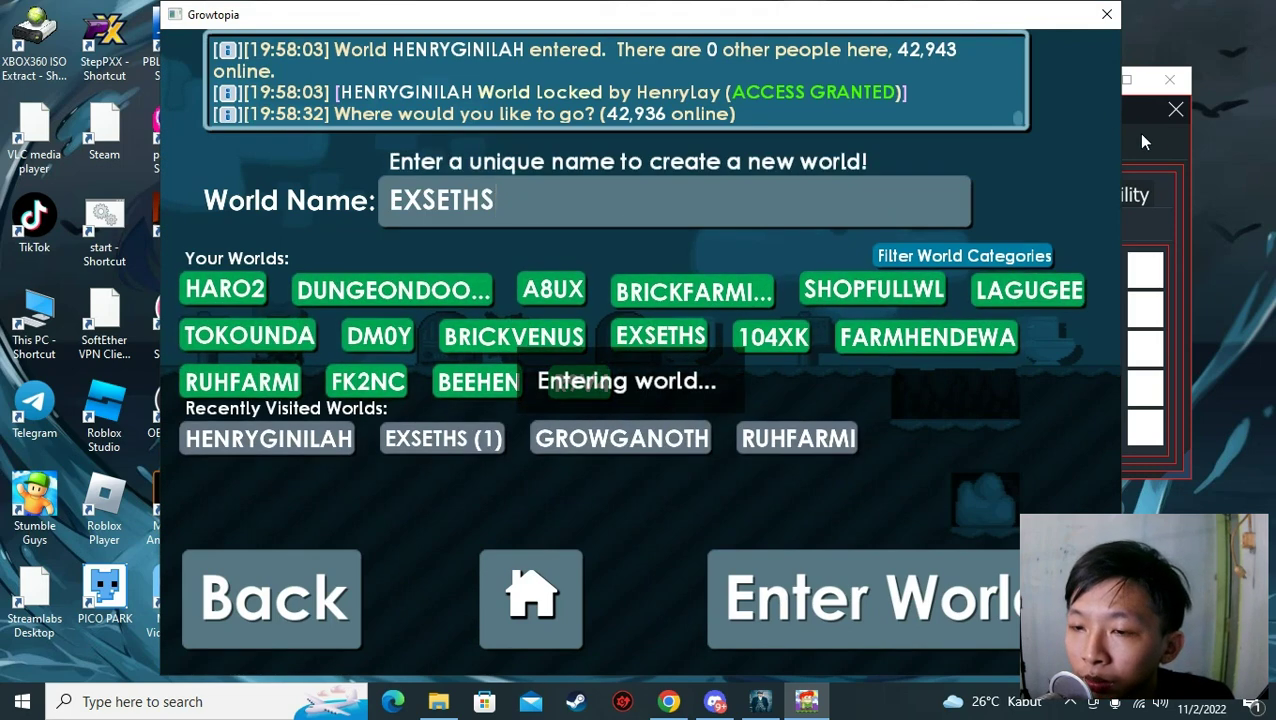